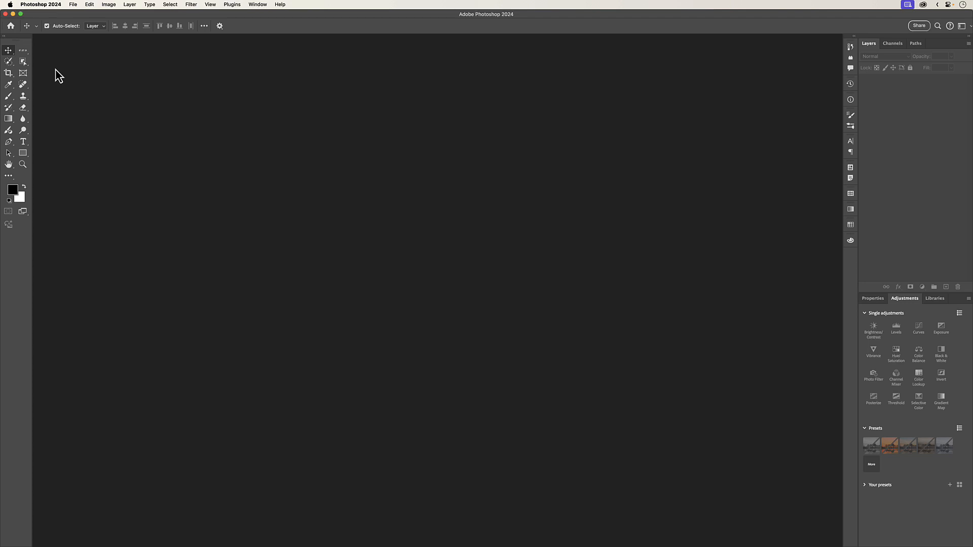
Step: Check the installed Photoshop release in its About information and dismiss it
left_click(50, 5)
left_click(50, 15)
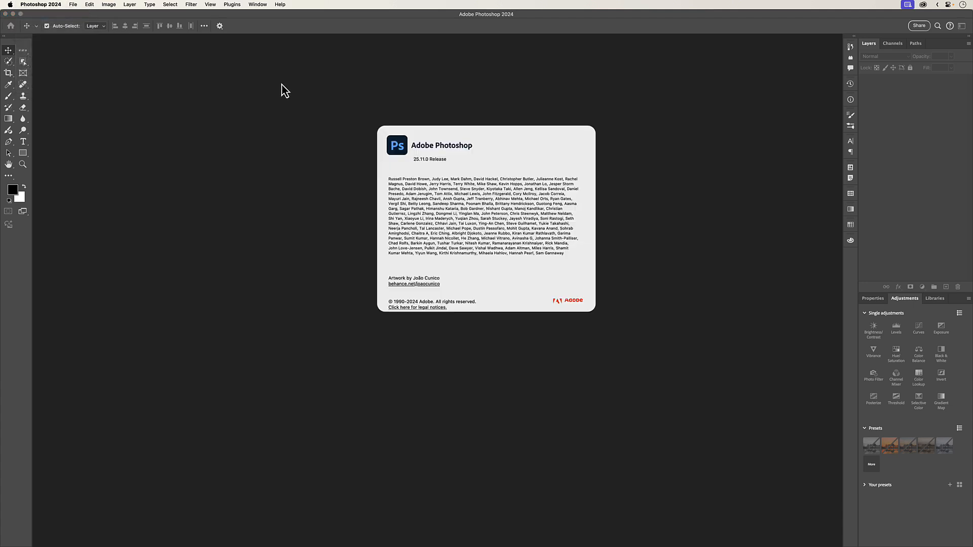
left_click(459, 168)
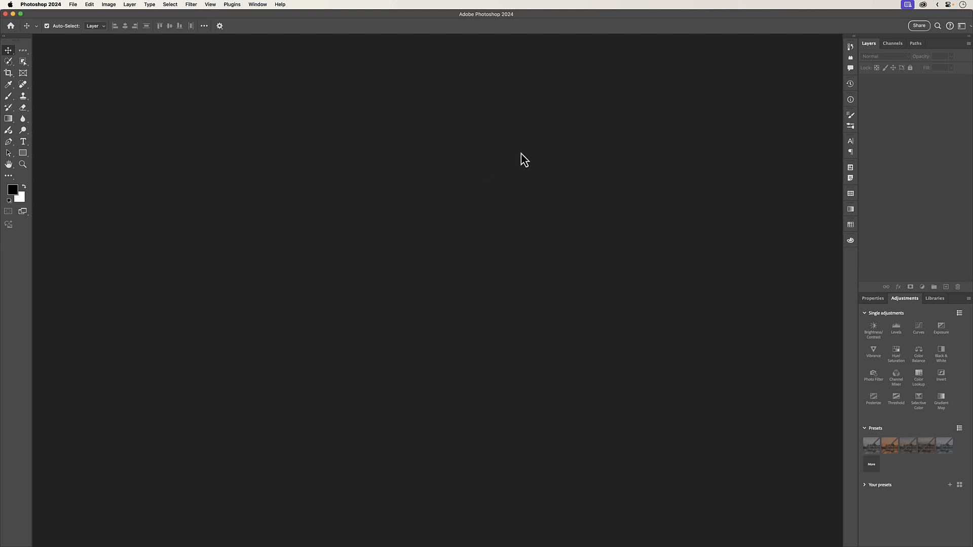
Step: Switch to Creative Cloud, check the installed apps for updates, and return to Photoshop
left_click(924, 5)
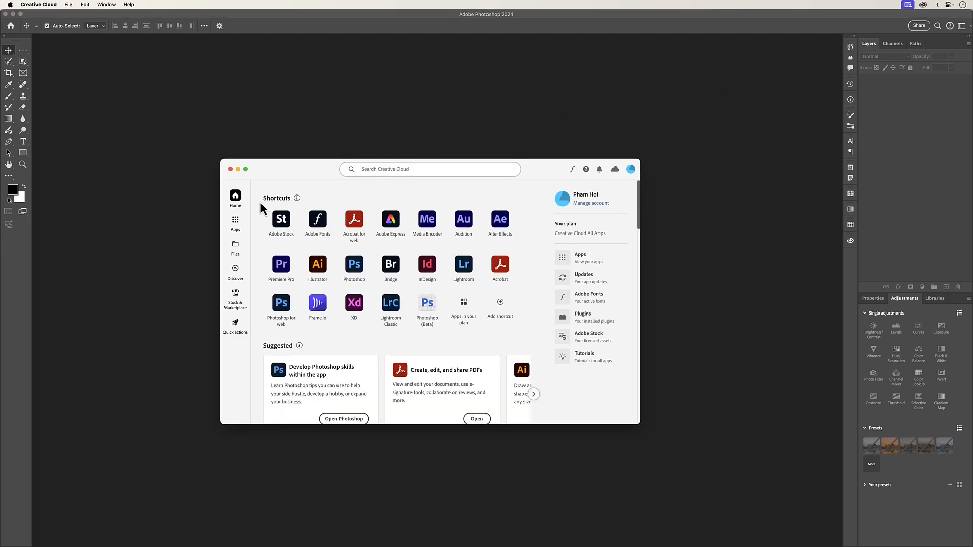
left_click(236, 221)
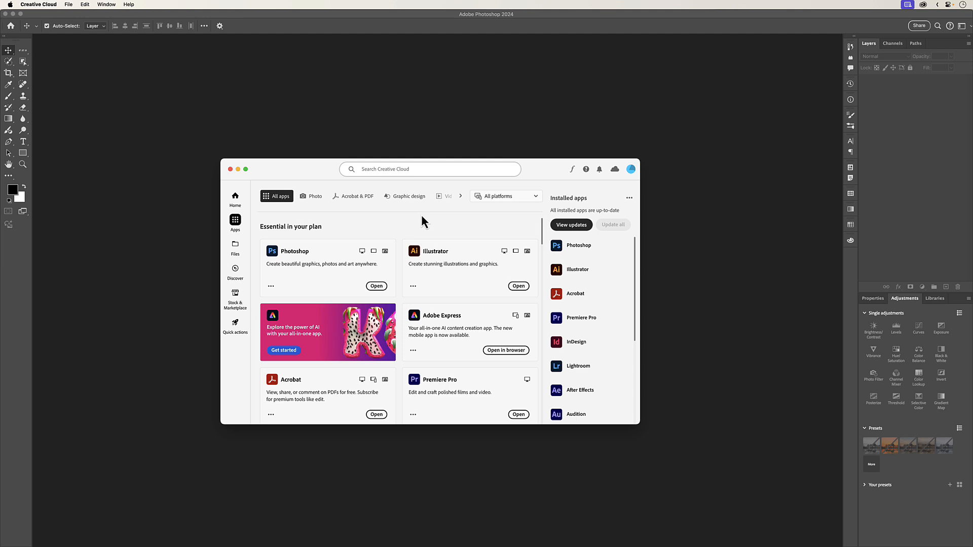
left_click(559, 226)
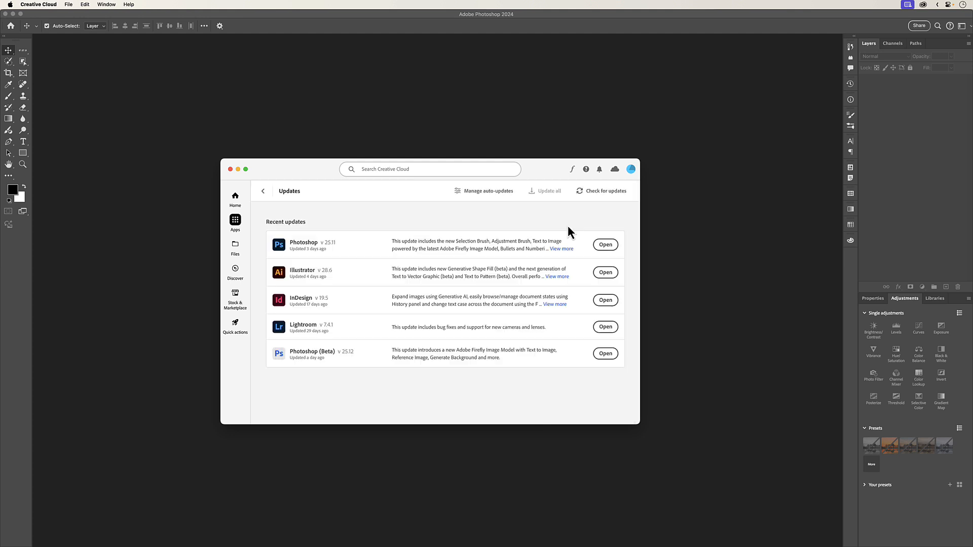
left_click(599, 194)
left_click(606, 246)
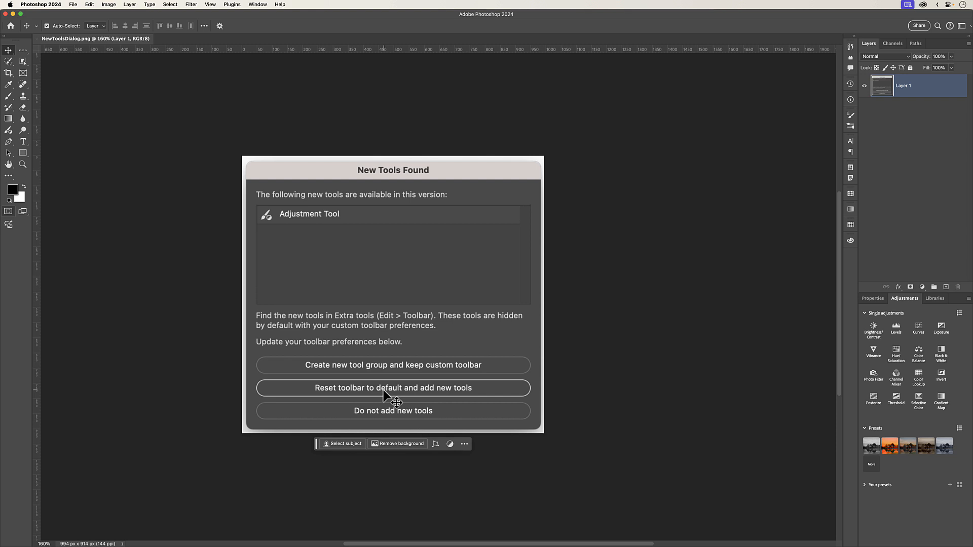
Step: Review the toolbar customization settings and accept them
left_click(9, 177)
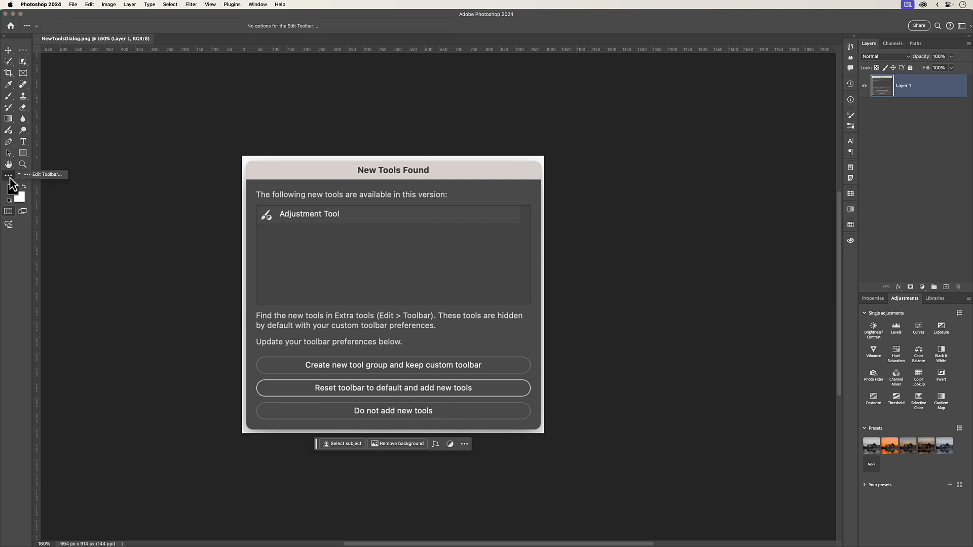
left_click(41, 175)
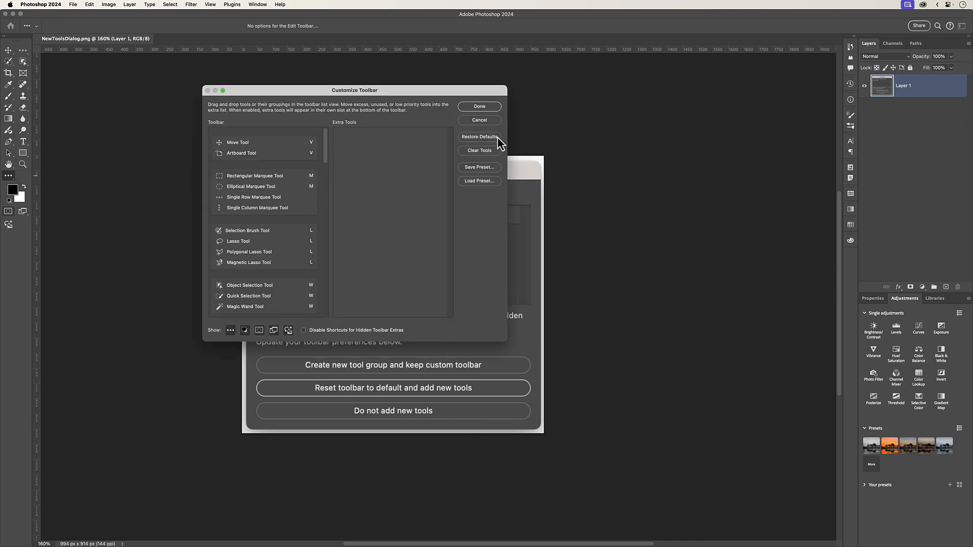
left_click(484, 108)
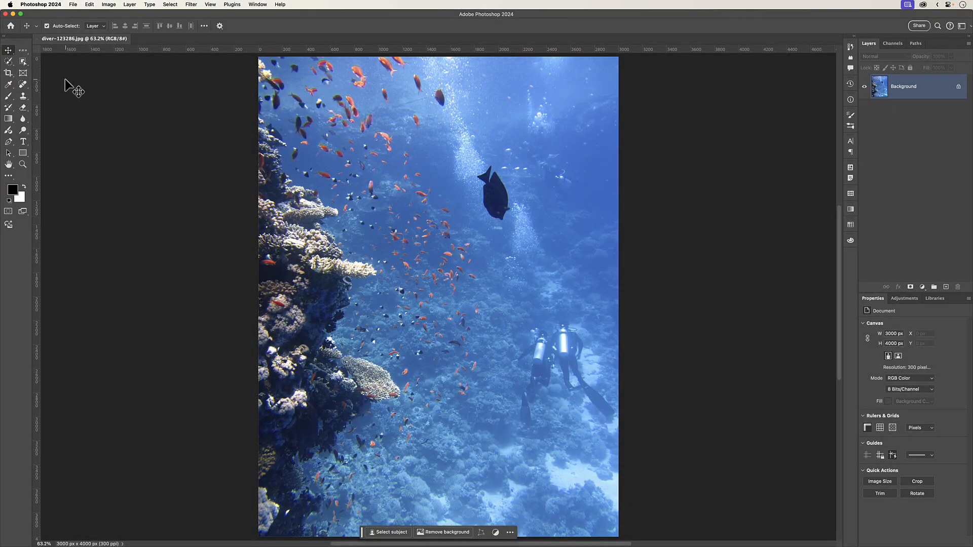
Step: Paint a large round selection over the centre of the underwater photo with the Selection Brush Tool
left_click(10, 64)
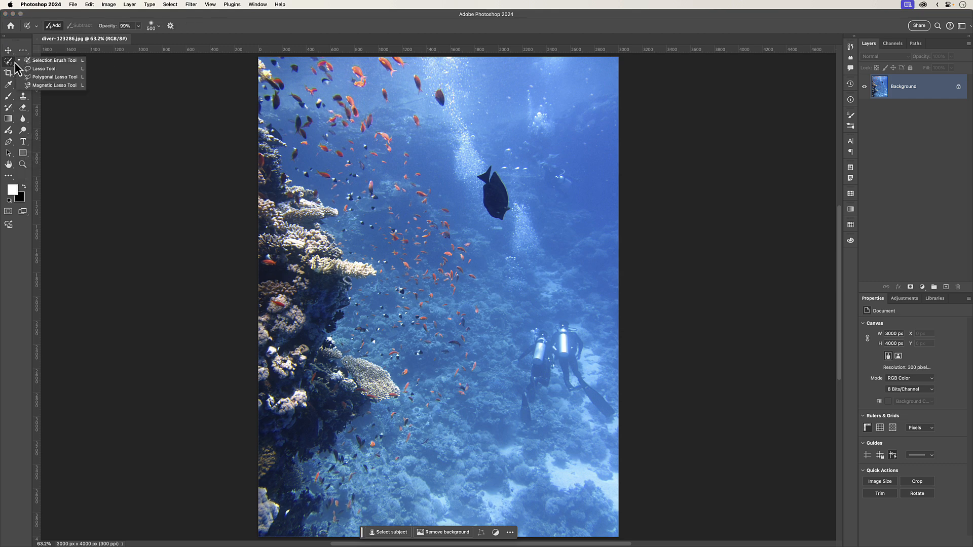
left_click(76, 62)
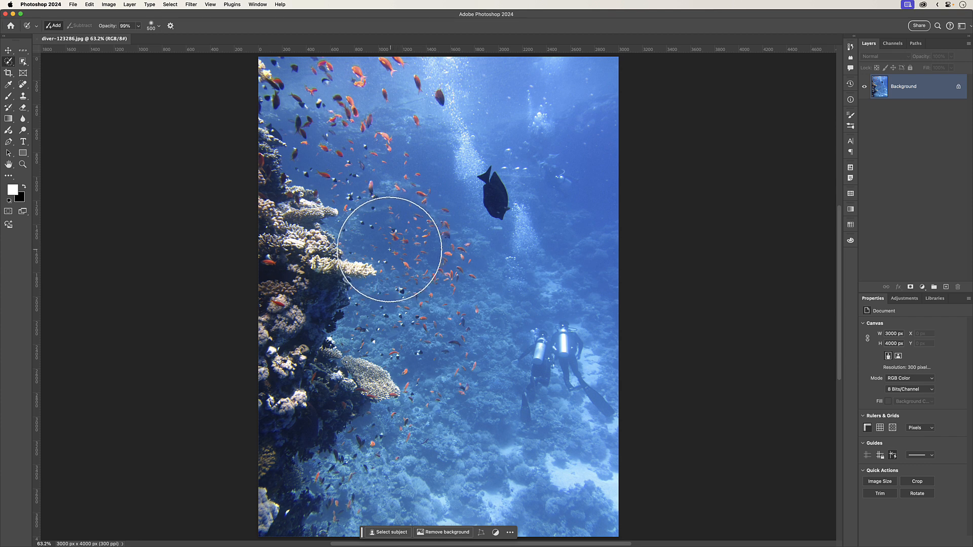
mouse_move(407, 219)
left_mouse_down()
mouse_move(382, 223)
mouse_move(346, 273)
mouse_move(364, 347)
mouse_move(449, 379)
mouse_move(523, 346)
mouse_move(543, 280)
mouse_move(521, 224)
mouse_move(465, 199)
mouse_move(400, 211)
left_mouse_up()
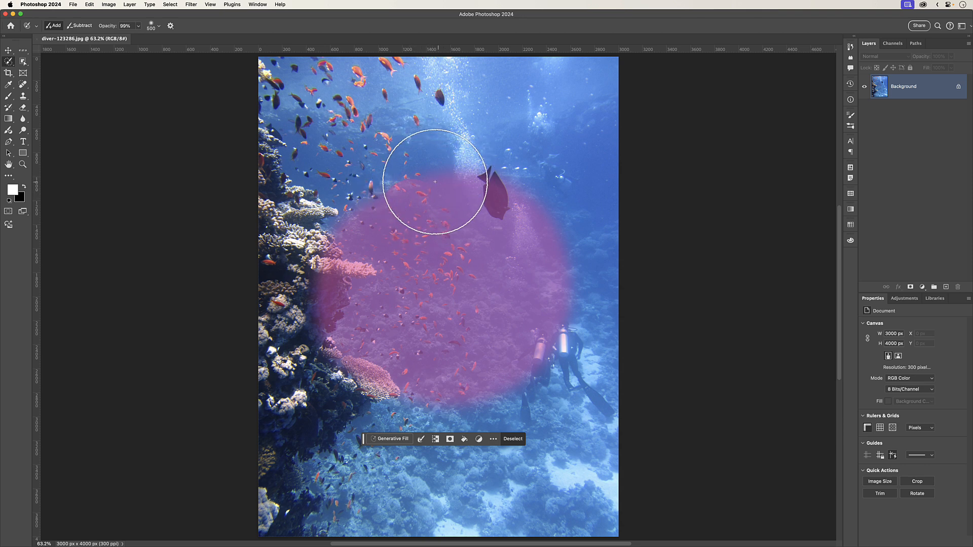
Step: Subtract the upper and coral-side edges from the painted selection and set the Selection Brush to Subtract mode
key("alt")
mouse_move(419, 172)
left_mouse_down()
mouse_move(482, 174)
mouse_move(397, 174)
mouse_move(350, 195)
mouse_move(304, 242)
mouse_move(304, 329)
mouse_move(345, 399)
mouse_move(343, 234)
mouse_move(358, 374)
left_mouse_up()
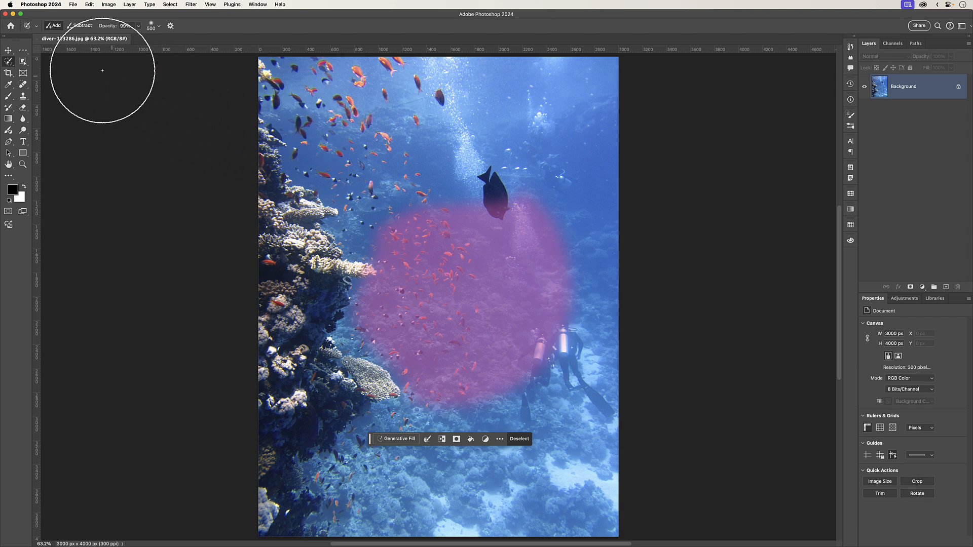
left_click(80, 26)
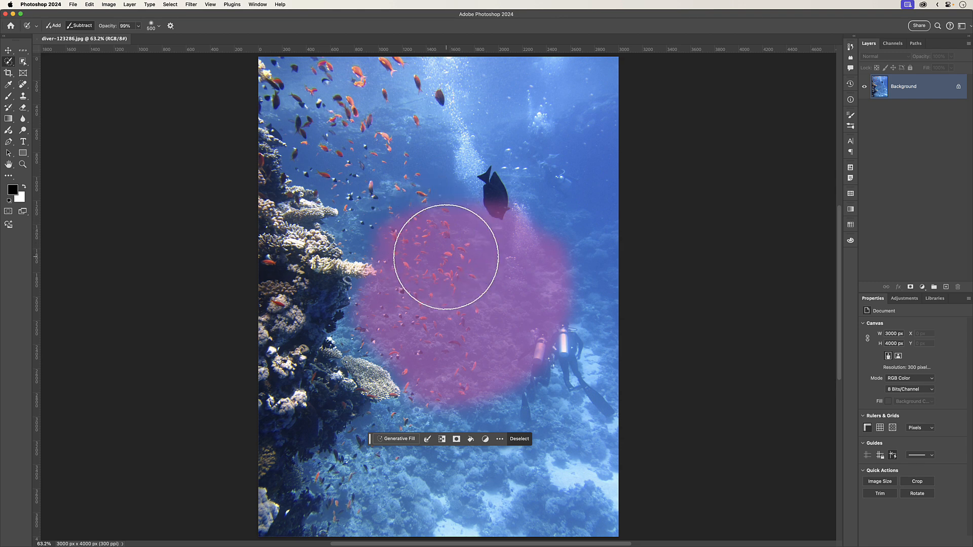
Step: Preview the selection outline with the Move Tool, return to the Selection Brush, and set its opacity to 100%
key("v")
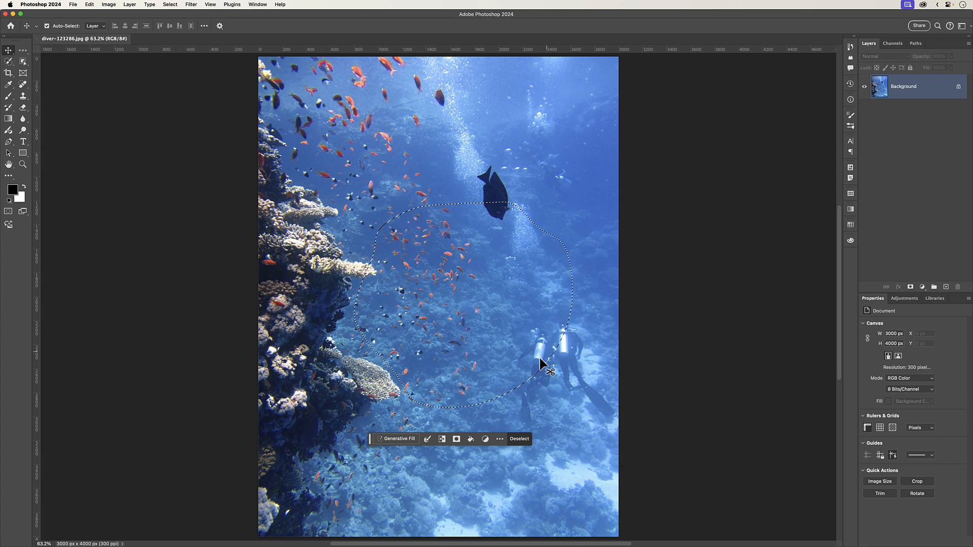
left_click(9, 62)
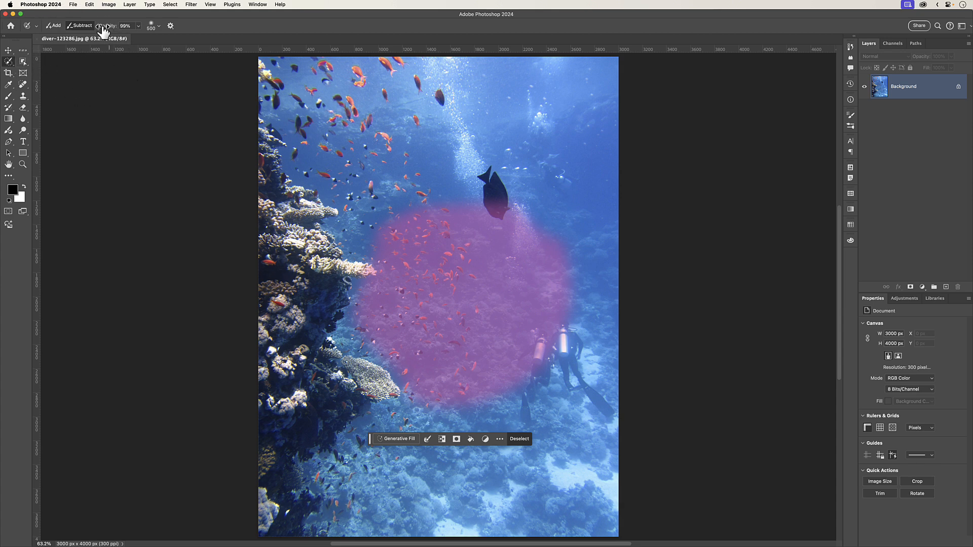
left_click_drag(108, 28, 122, 30)
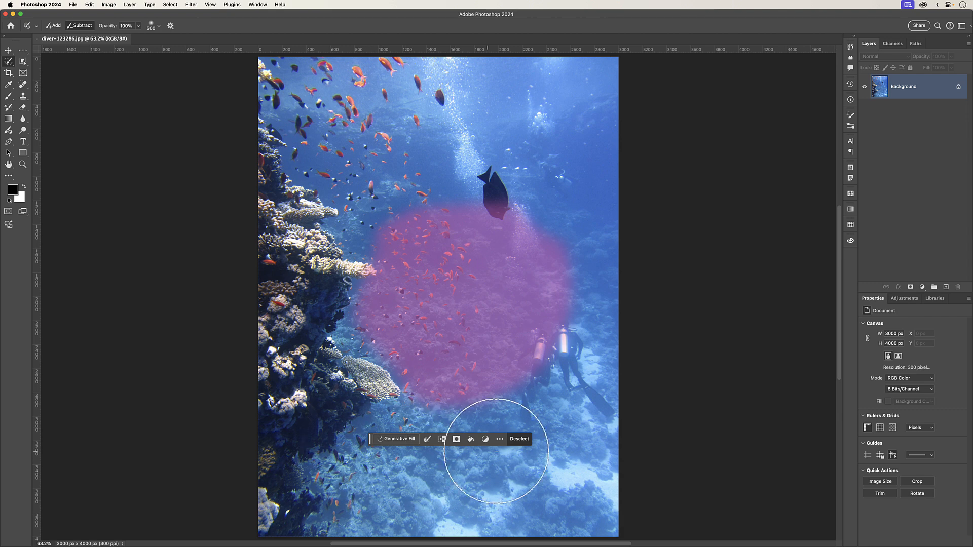
Step: Generate a boat inside the painted selection using Generative Fill with the prompt "boat"
left_click(256, 6)
left_click(259, 5)
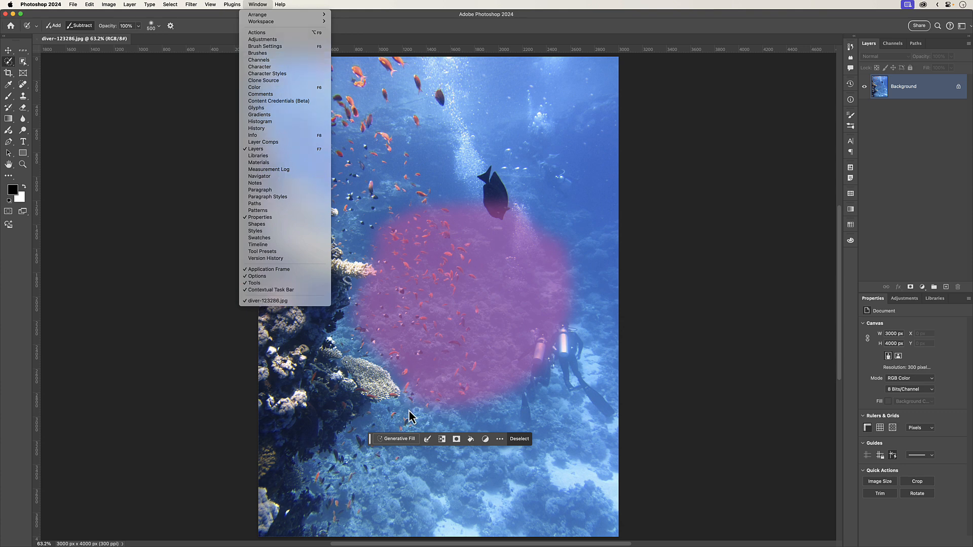
left_click(399, 440)
left_click(400, 440)
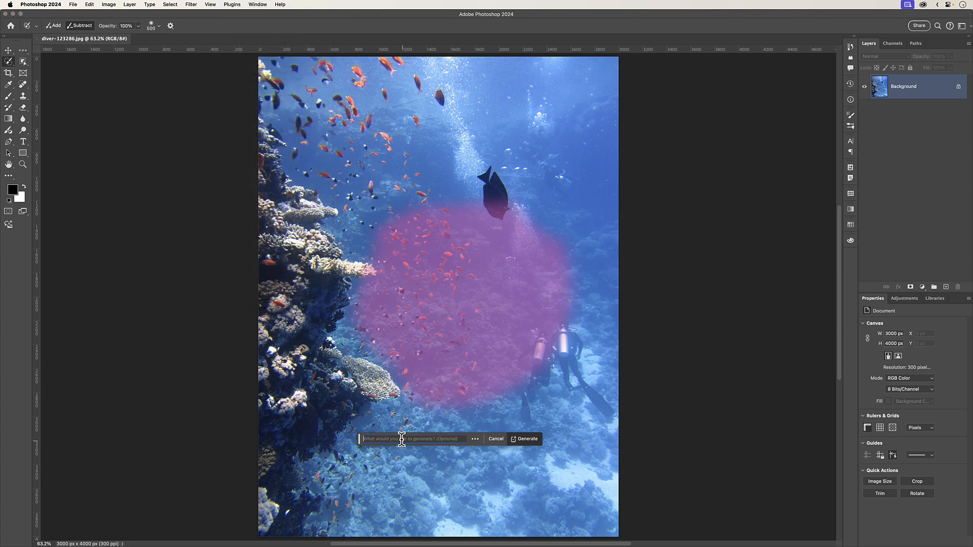
type("boat")
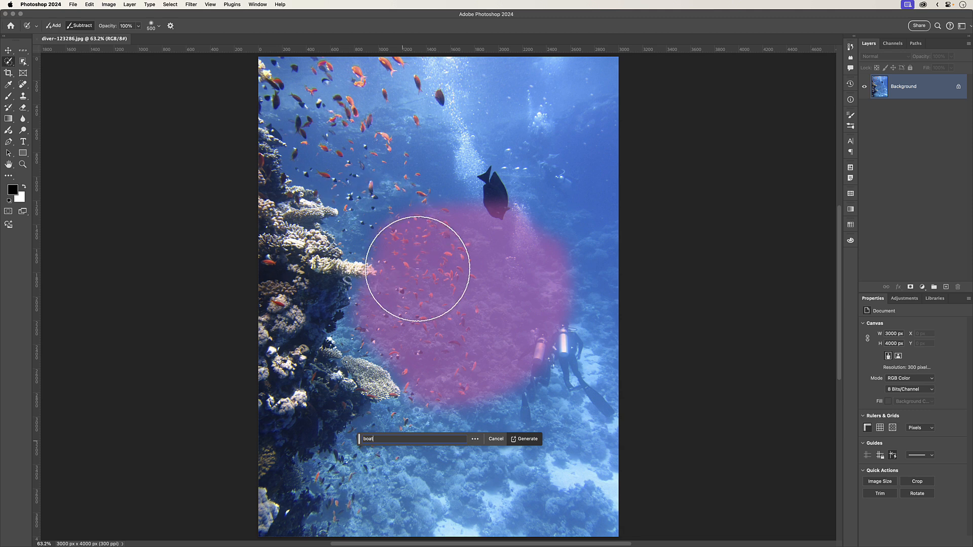
left_click(528, 440)
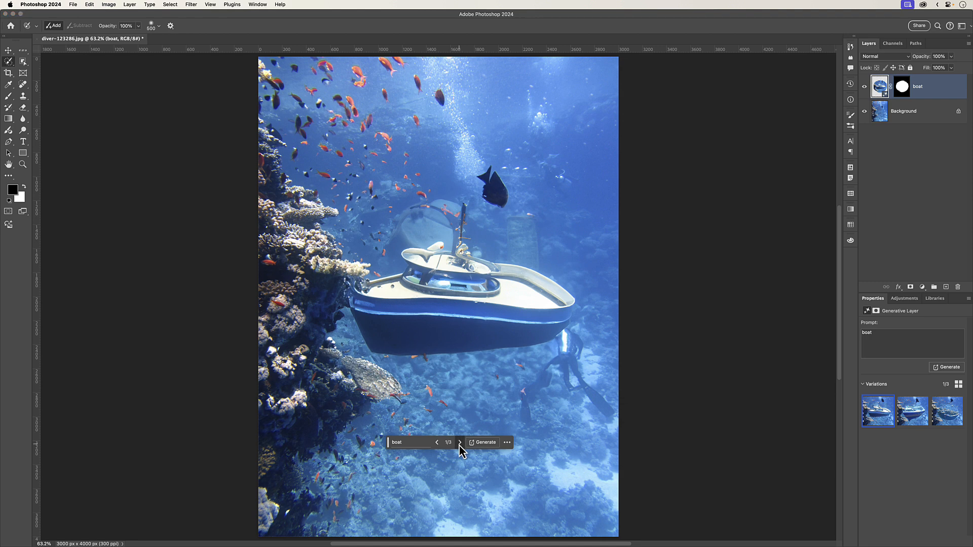
Step: Compare the three generated boat variations and keep the first one
left_click(460, 442)
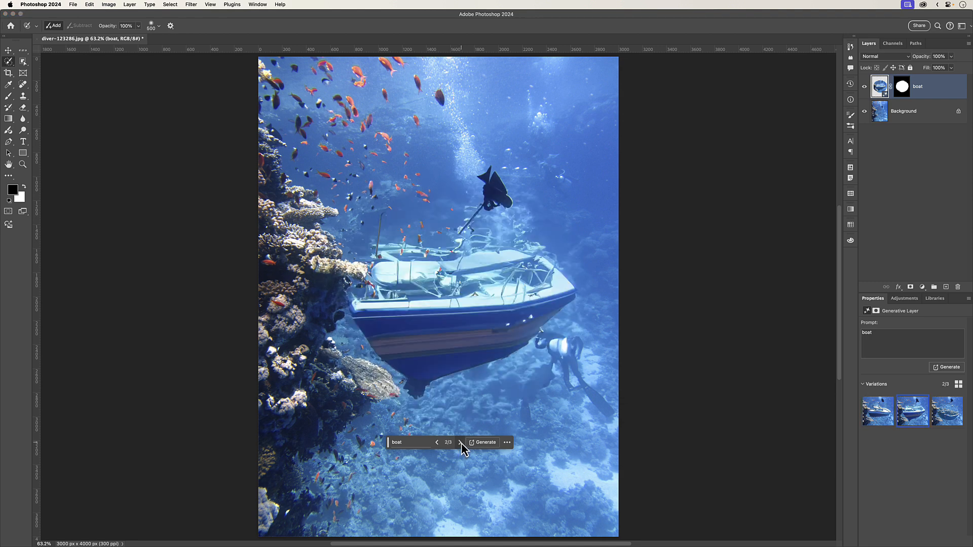
left_click(460, 442)
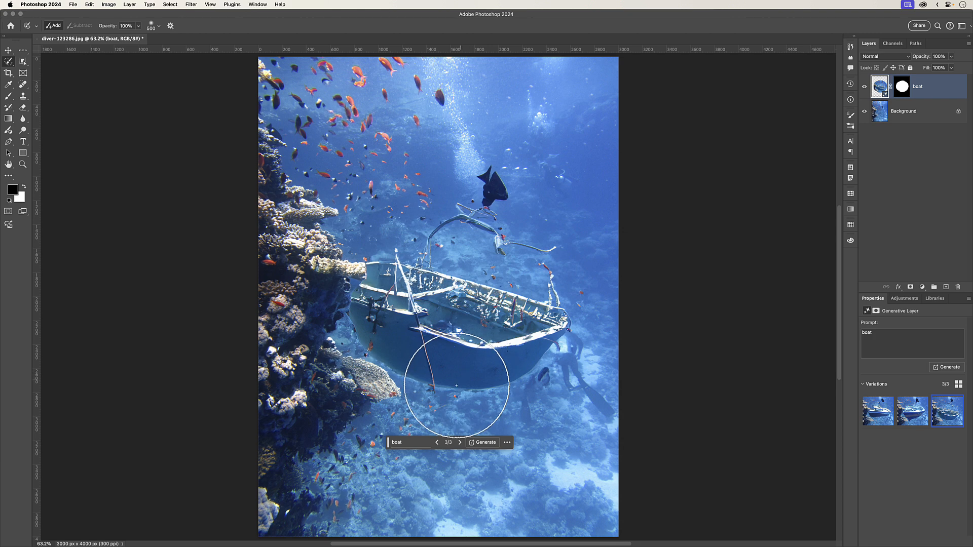
left_click(459, 442)
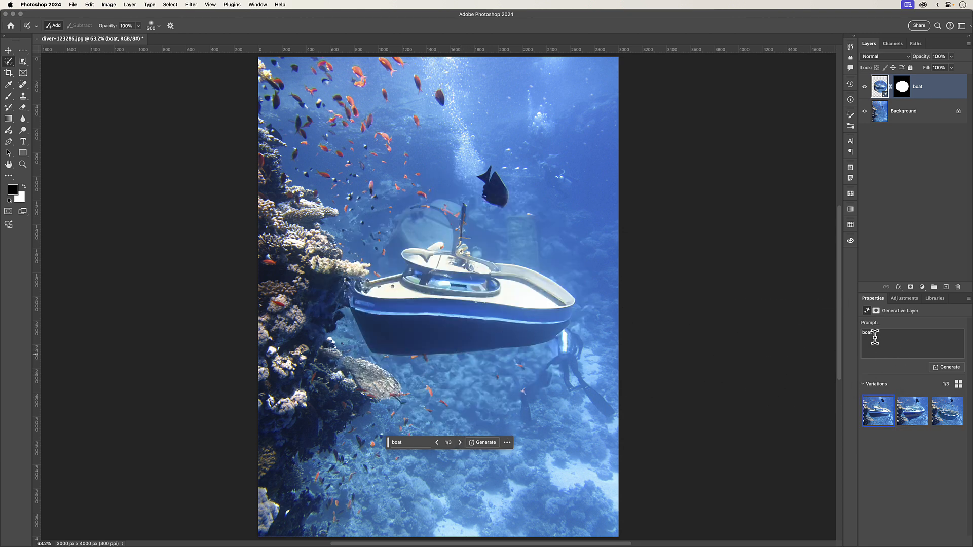
left_click(910, 411)
left_click(947, 414)
left_click(916, 415)
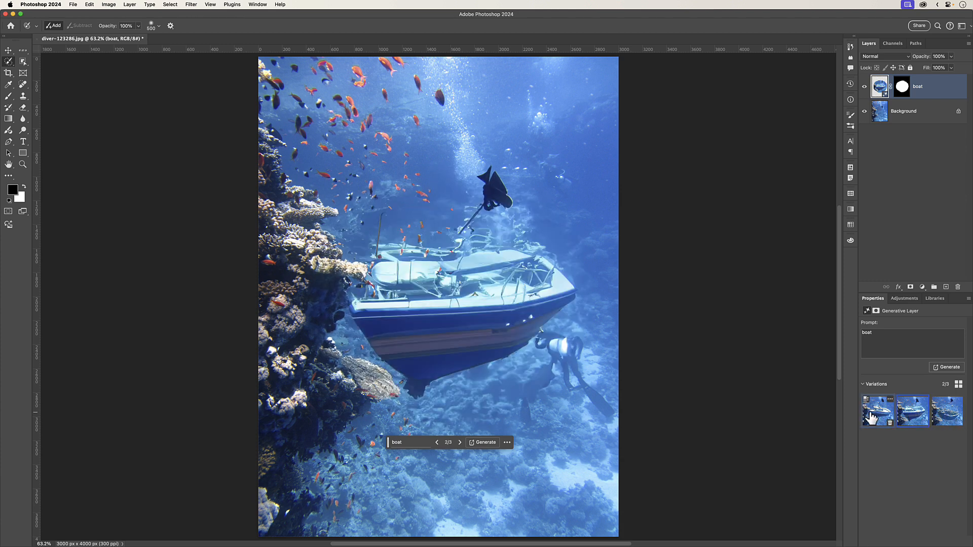
left_click(870, 415)
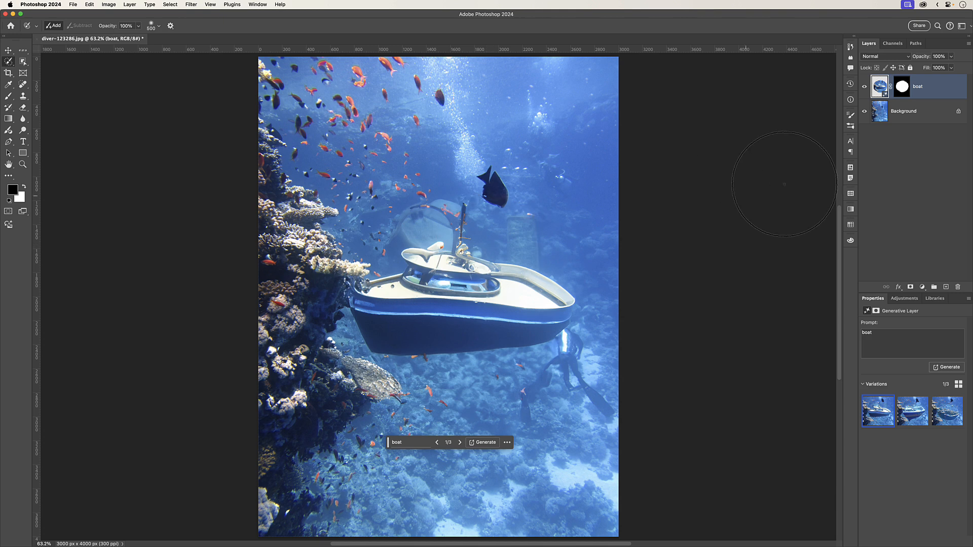
Step: Hide the boat layer and paint a new selection over the photo's centre with the Selection Brush at 30% opacity
left_click(864, 87)
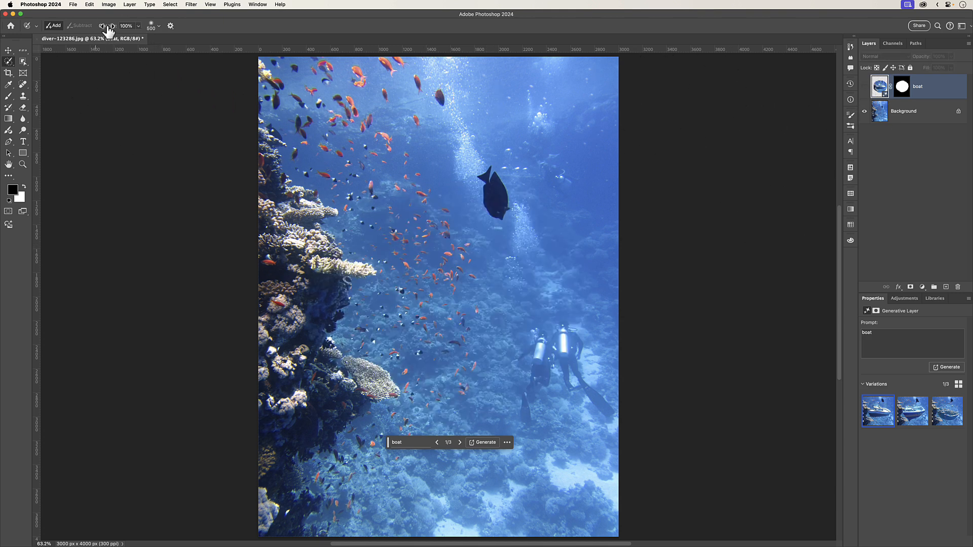
left_click_drag(109, 30, 130, 33)
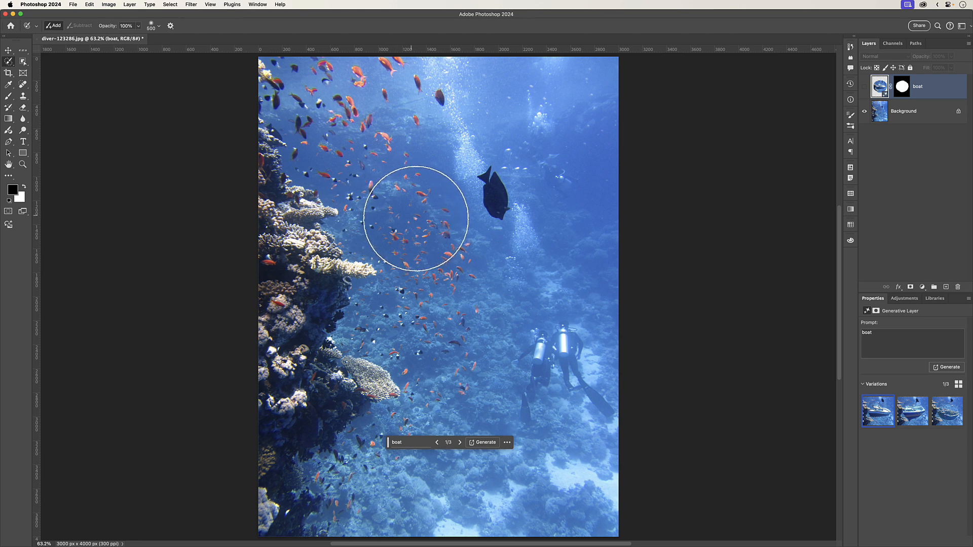
key("4")
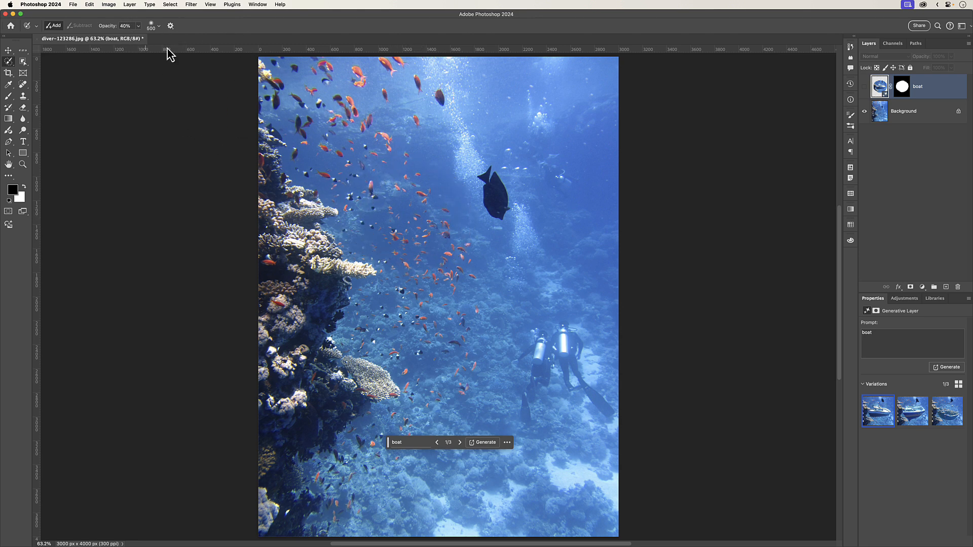
key("3")
key("x")
mouse_move(488, 256)
left_mouse_down()
mouse_move(405, 301)
mouse_move(411, 362)
mouse_move(466, 403)
mouse_move(528, 405)
mouse_move(566, 367)
mouse_move(563, 310)
mouse_move(544, 266)
mouse_move(491, 246)
left_mouse_up()
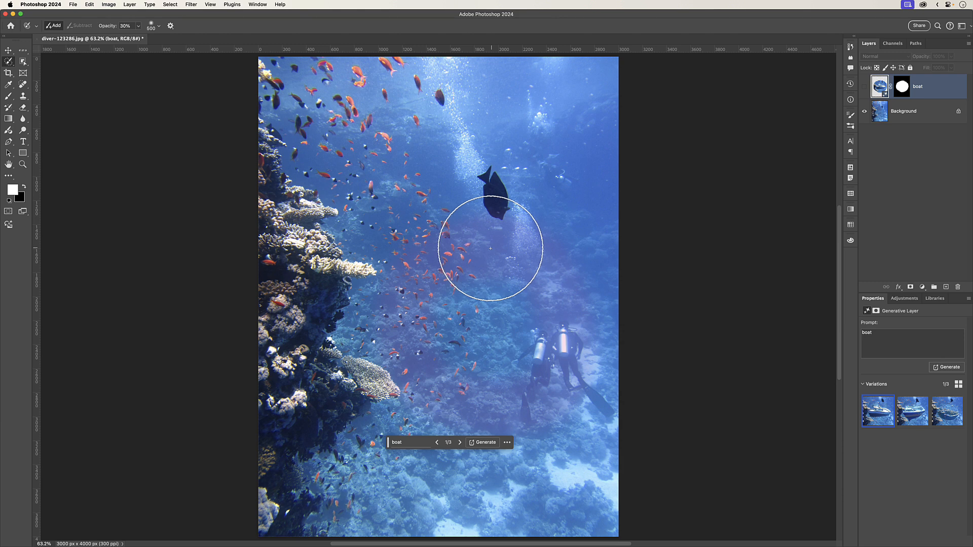
left_click(474, 243)
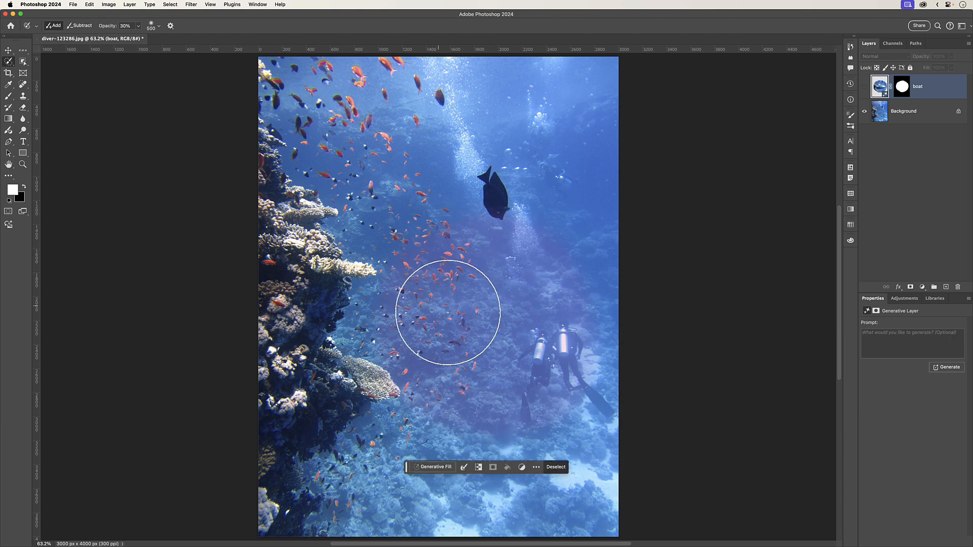
Step: Run Generative Fill on the low-opacity selection with the prompt "boat", show the second variation, and switch to the Move Tool
left_click(436, 467)
type("boat")
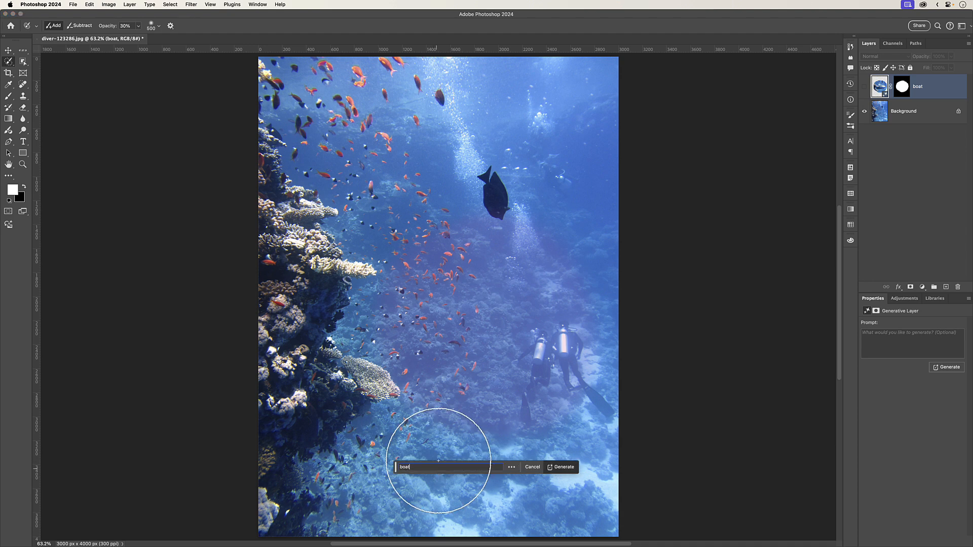
key("Return")
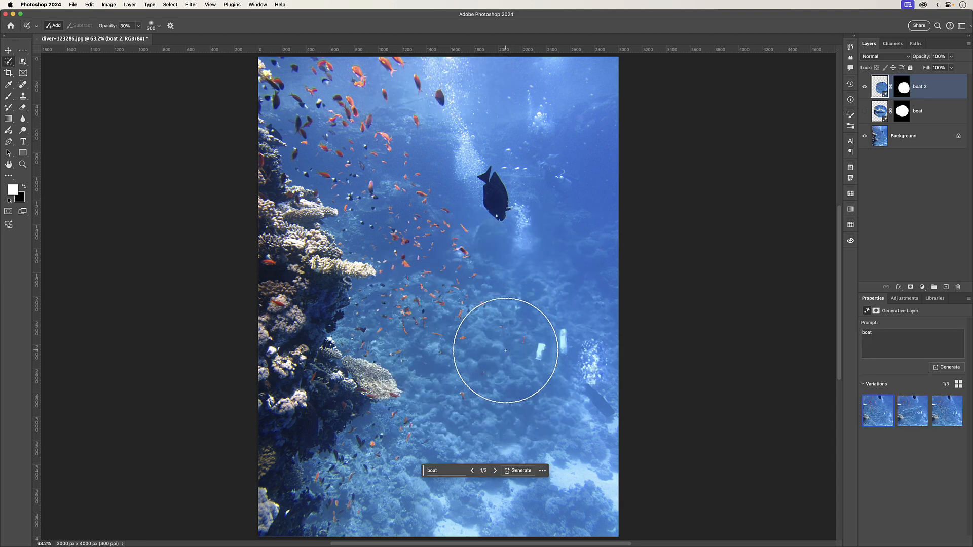
left_click(495, 472)
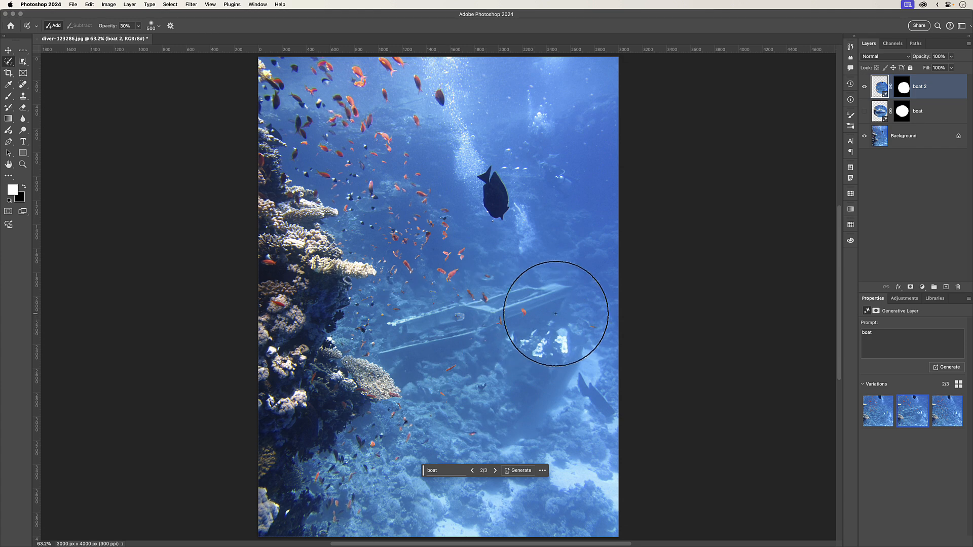
key("v")
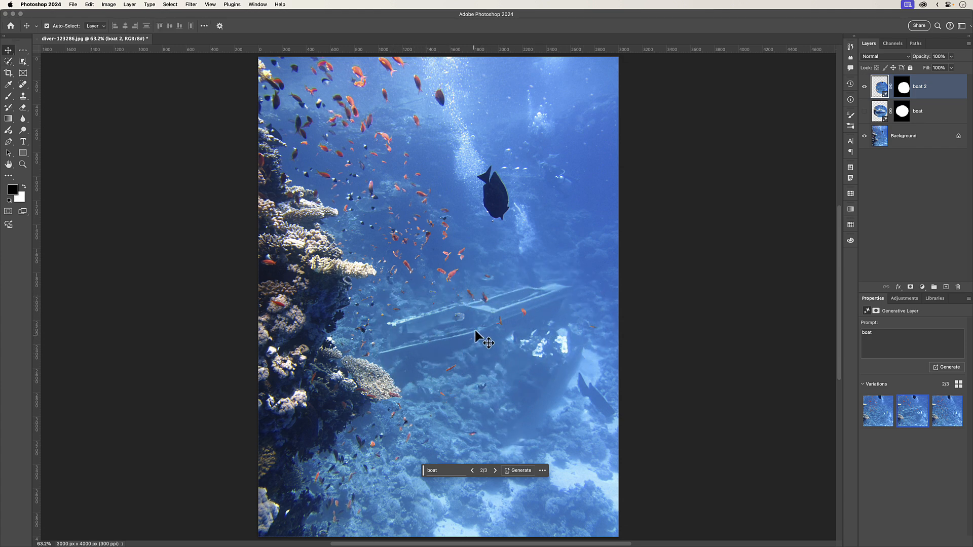
Step: View the third generated variation of the boat 2 layer and return to the second one
left_click(495, 472)
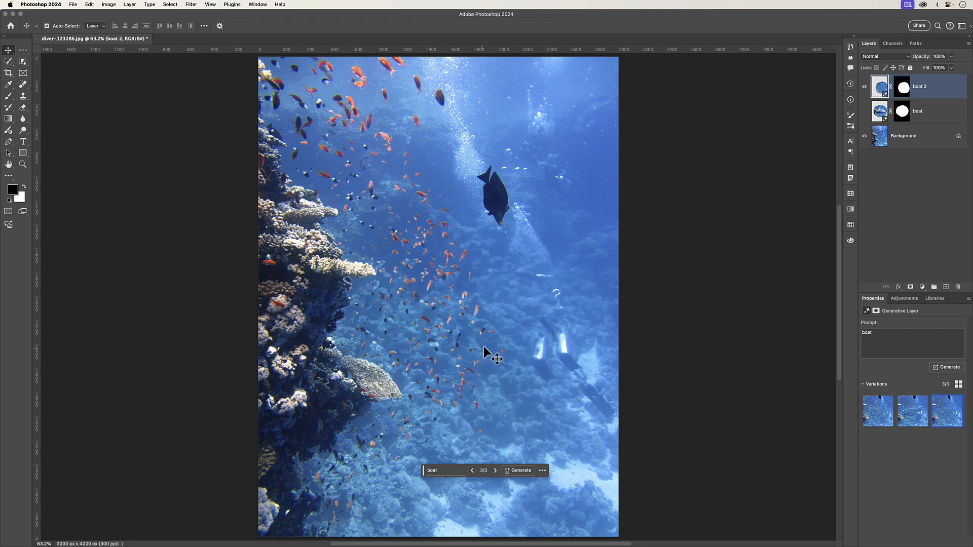
left_click(472, 471)
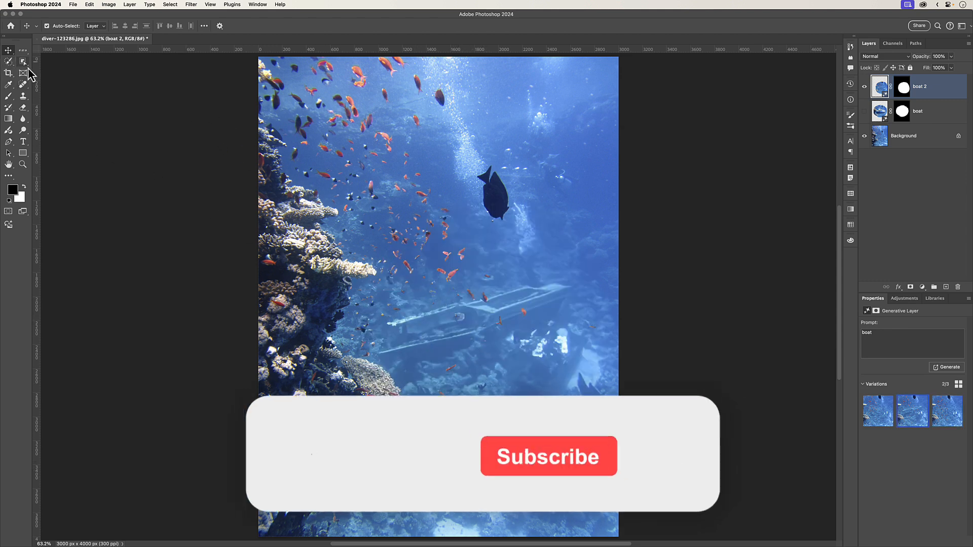
Step: Switch to the Selection Brush Tool and toggle the visibility of the boat 2 and boat layers to compare them
left_click(9, 61)
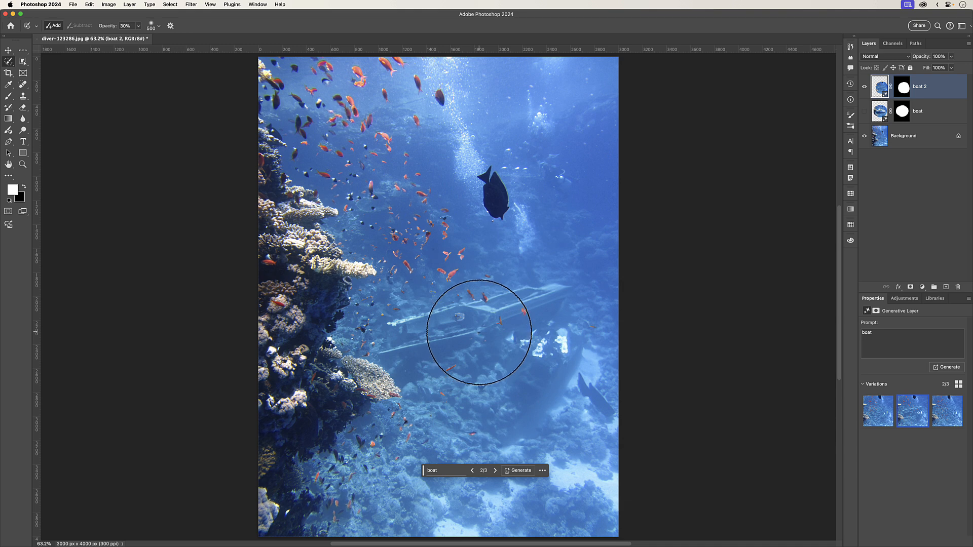
left_click(865, 87)
left_click(865, 111)
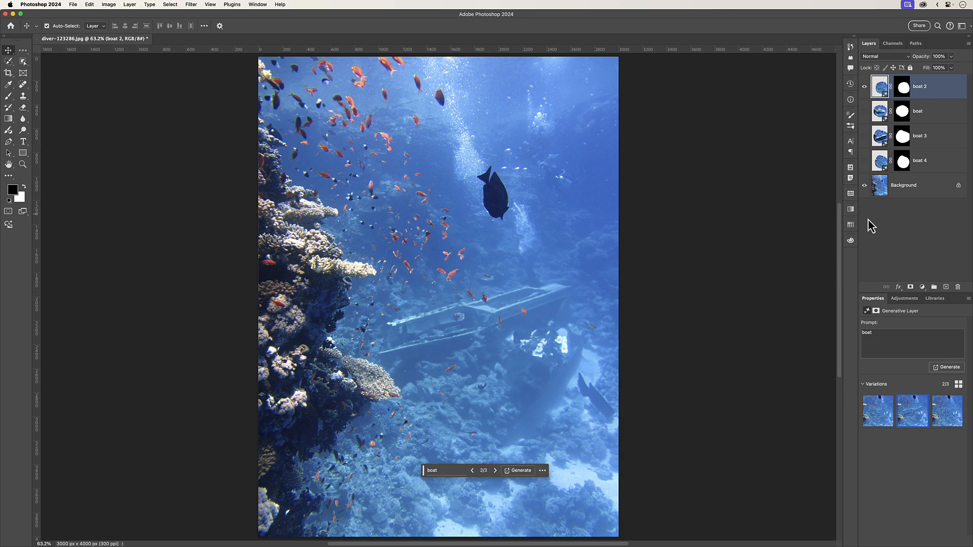
Step: Enhance the detail of the second boat variation on the boat 2 layer
scroll(495, 317, "up", 5)
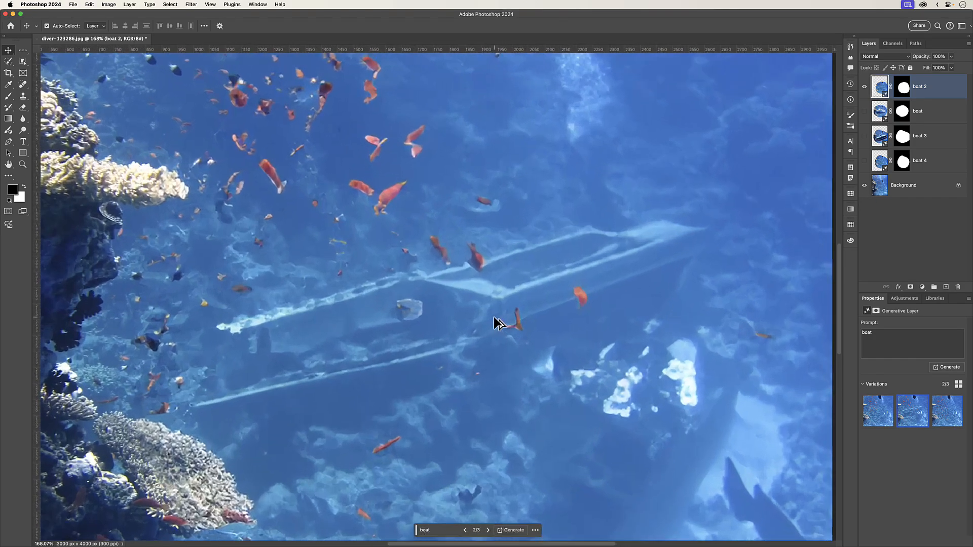
scroll(495, 320, "up", 1)
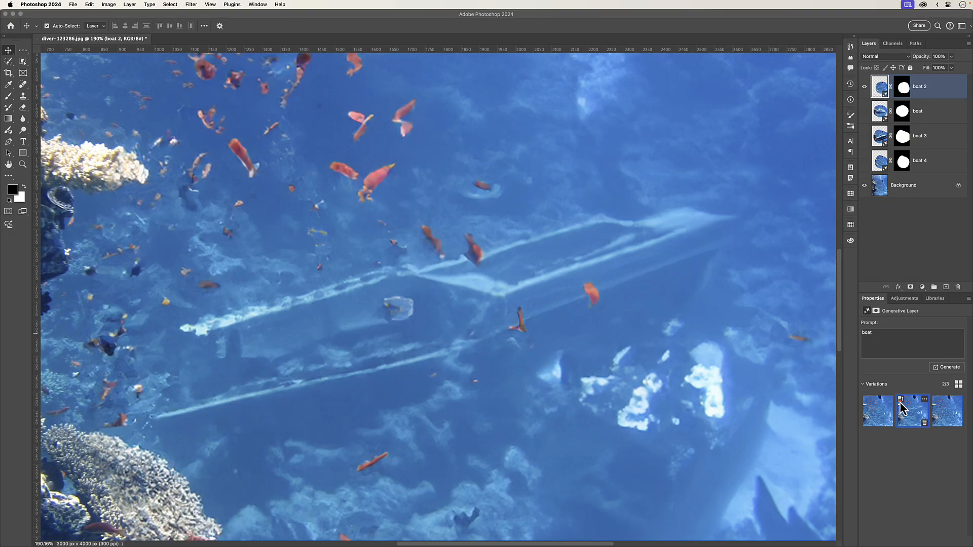
left_click(901, 404)
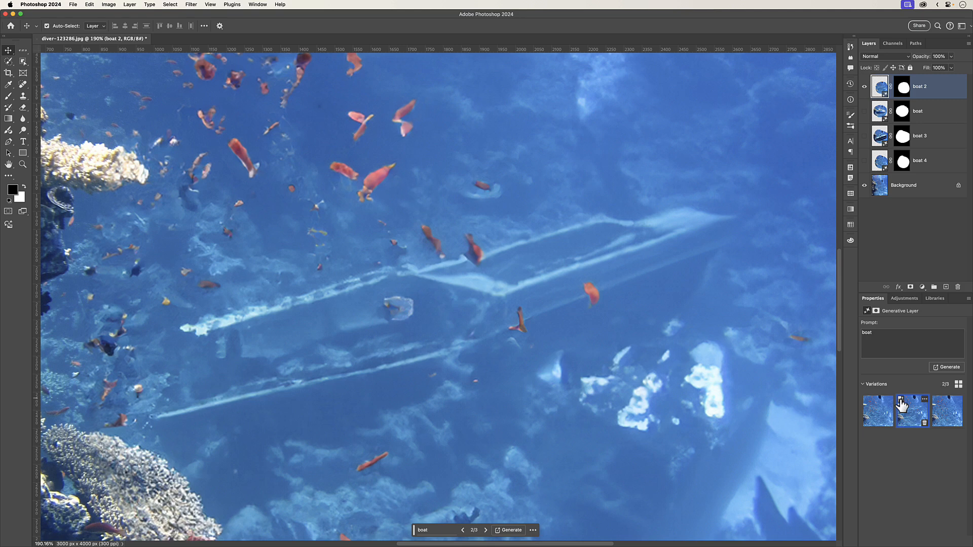
left_click(901, 403)
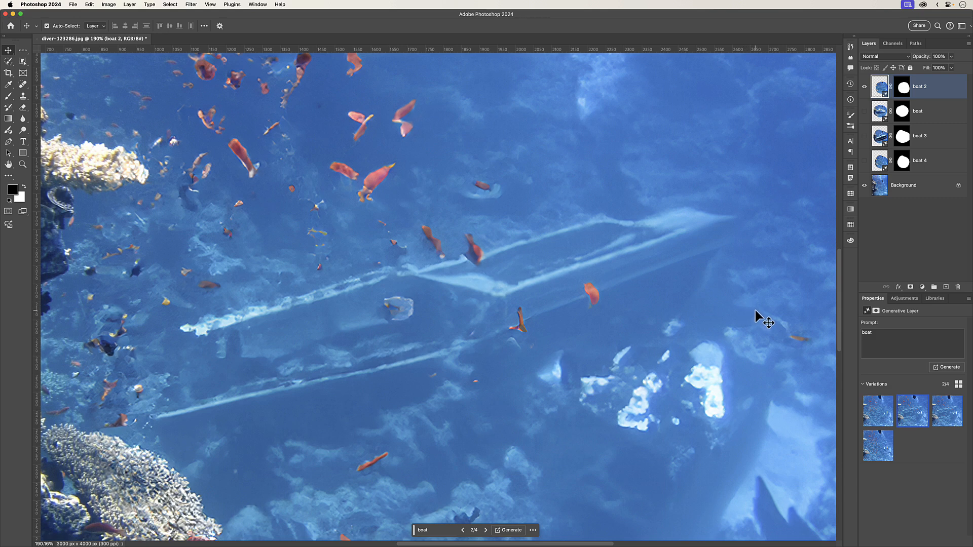
mouse_move(915, 414)
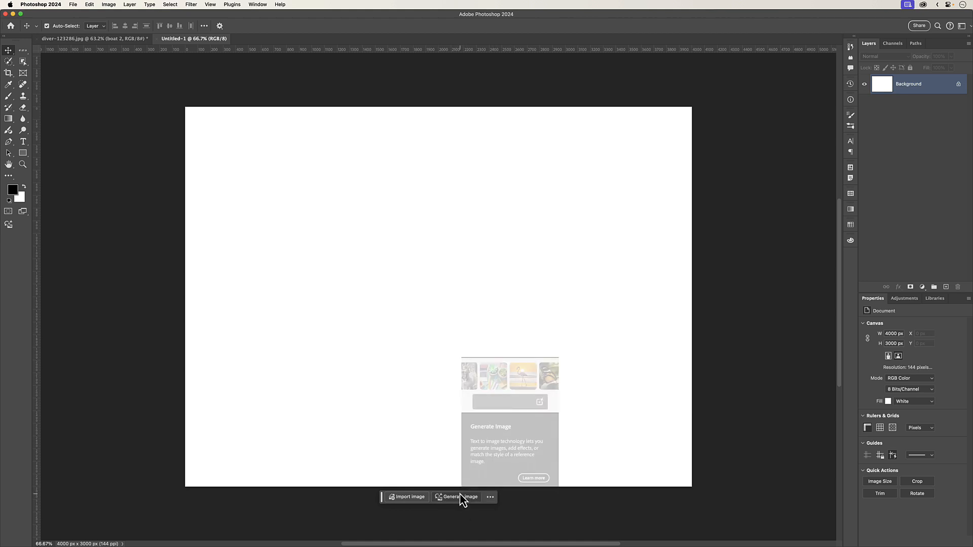
Step: Check that the Contextual Task Bar is enabled and locate Generate Image among the tools for the blank document
left_click(262, 7)
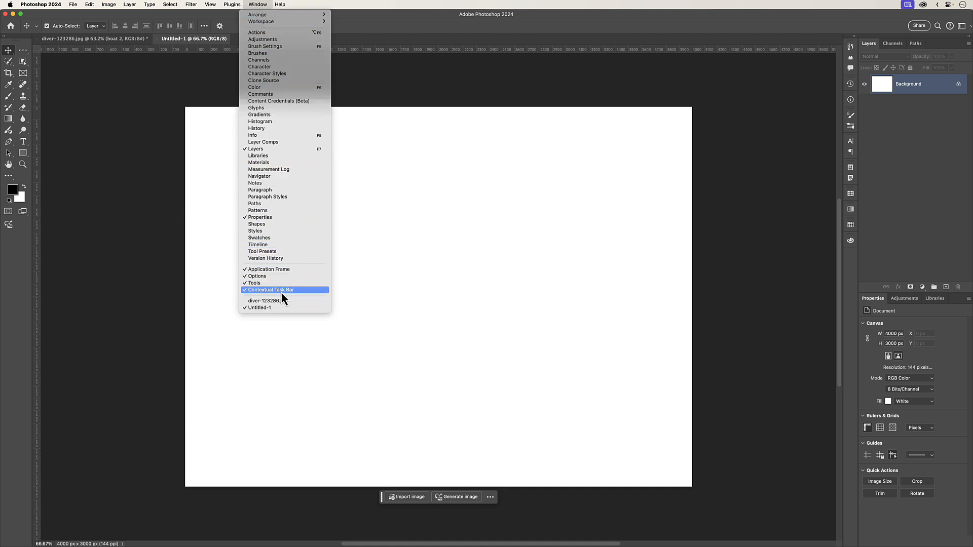
left_click(108, 248)
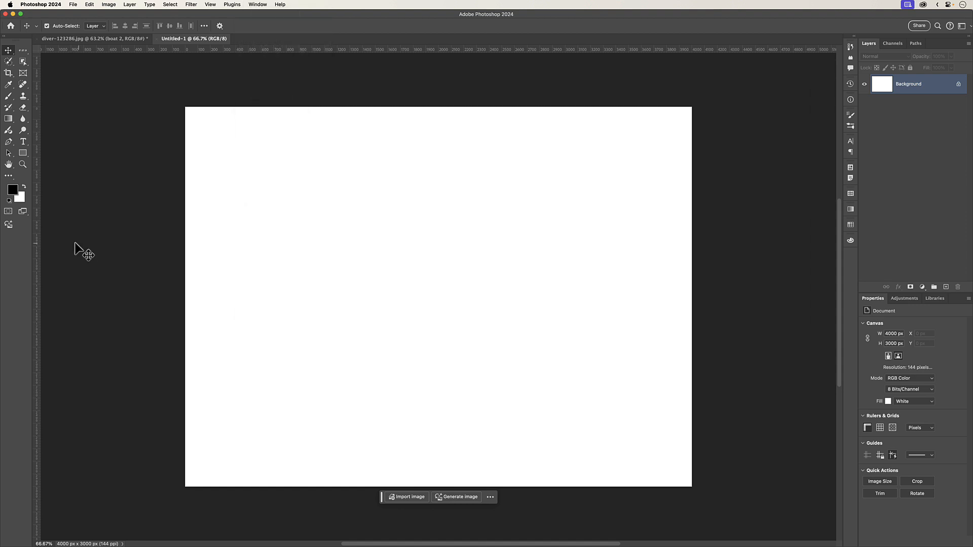
left_click(8, 226)
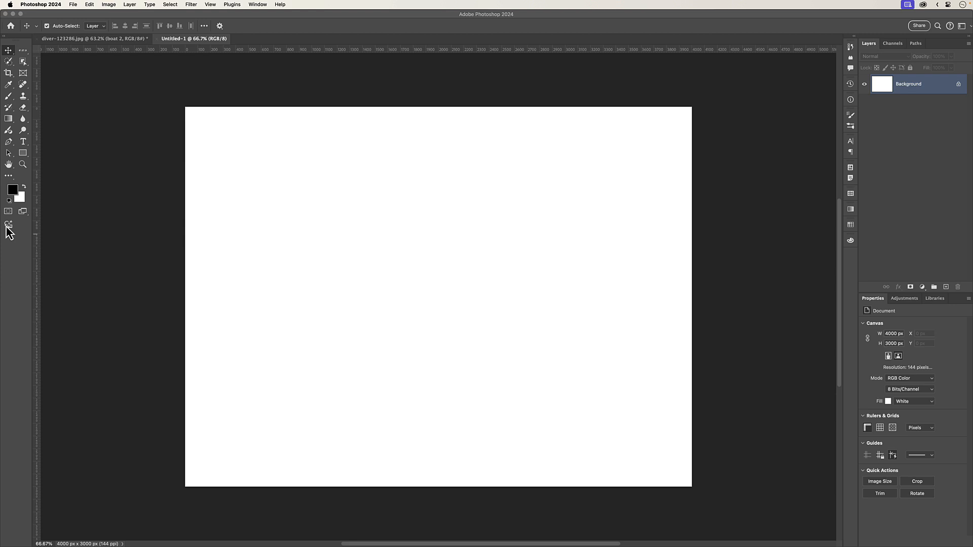
Step: Toggle the display of Generate Image in the toolbar customization and keep it shown
left_click(9, 178)
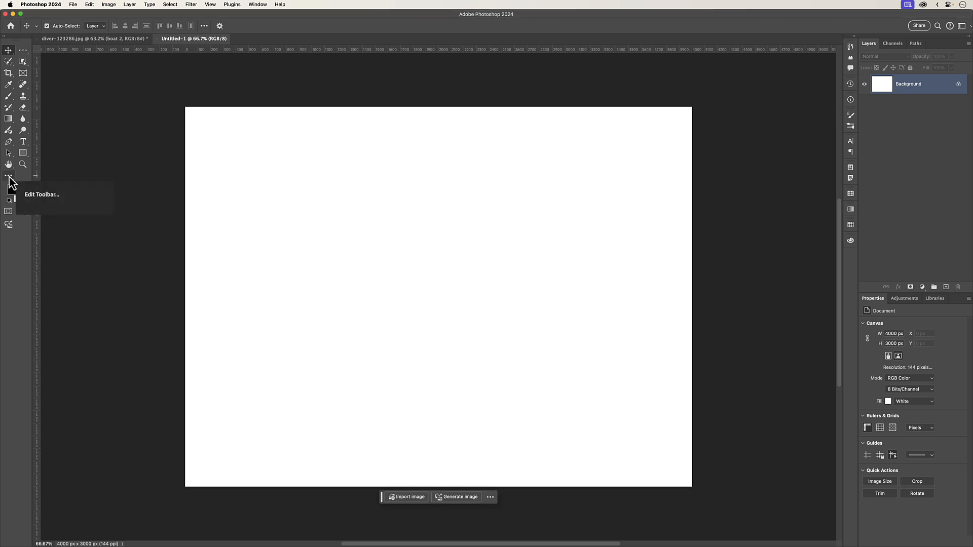
left_click(27, 176)
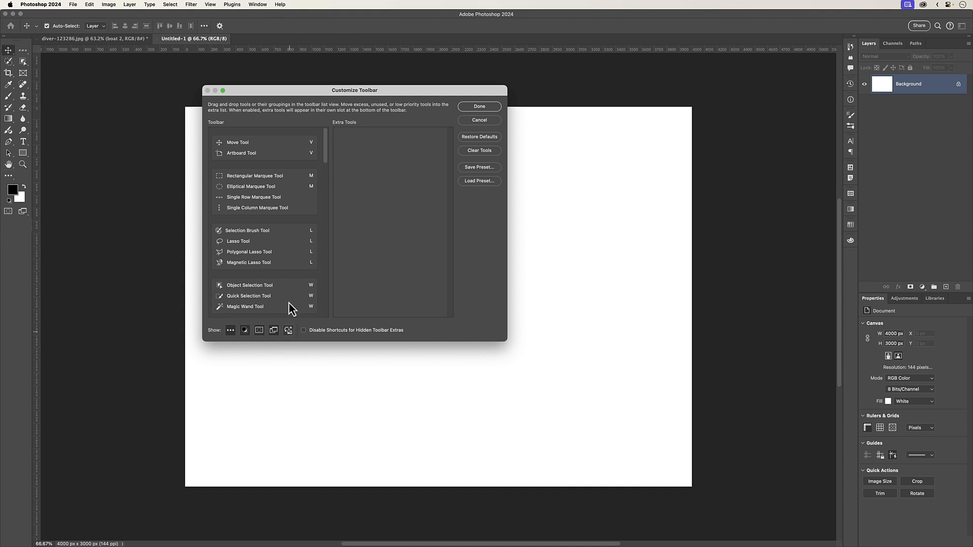
left_click_drag(289, 93, 140, 70)
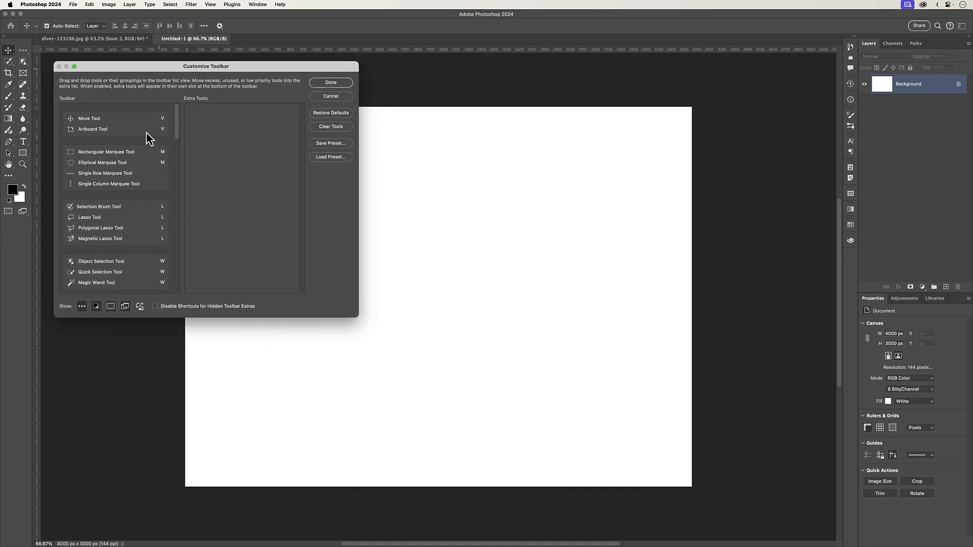
left_click(139, 306)
left_click(140, 307)
left_click(140, 307)
left_click(328, 84)
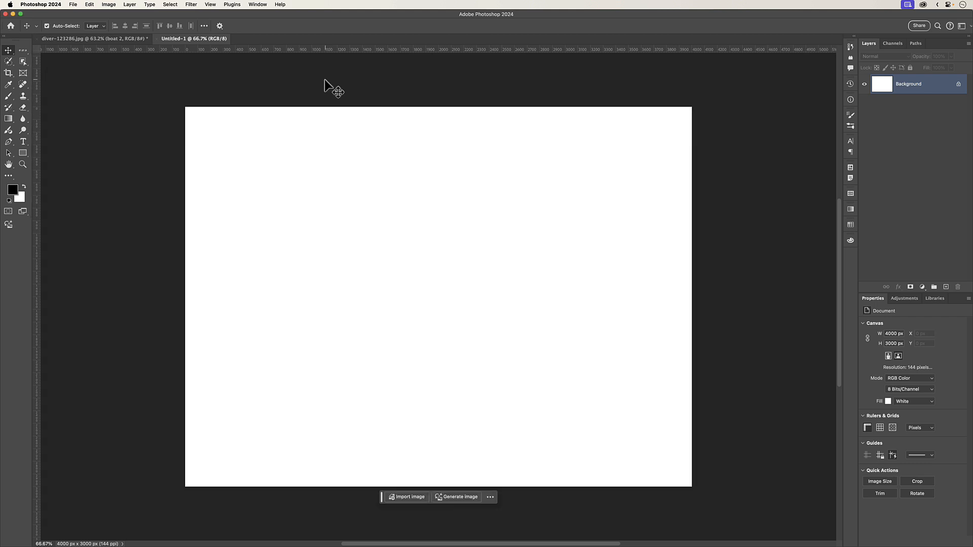
Step: Start Generate Image on the blank canvas with the prompt "kangaroo eating an icecream" and the Photo content type
left_click(90, 5)
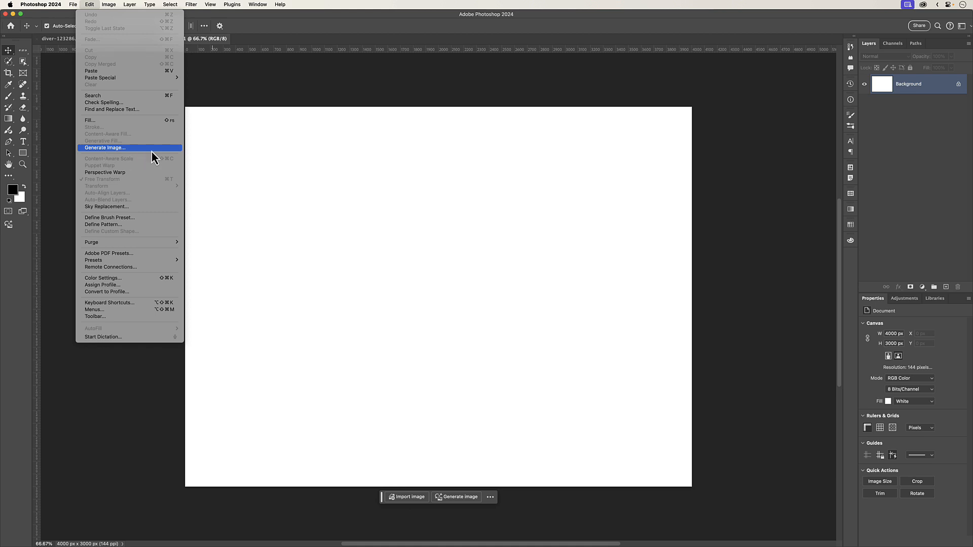
left_click(456, 498)
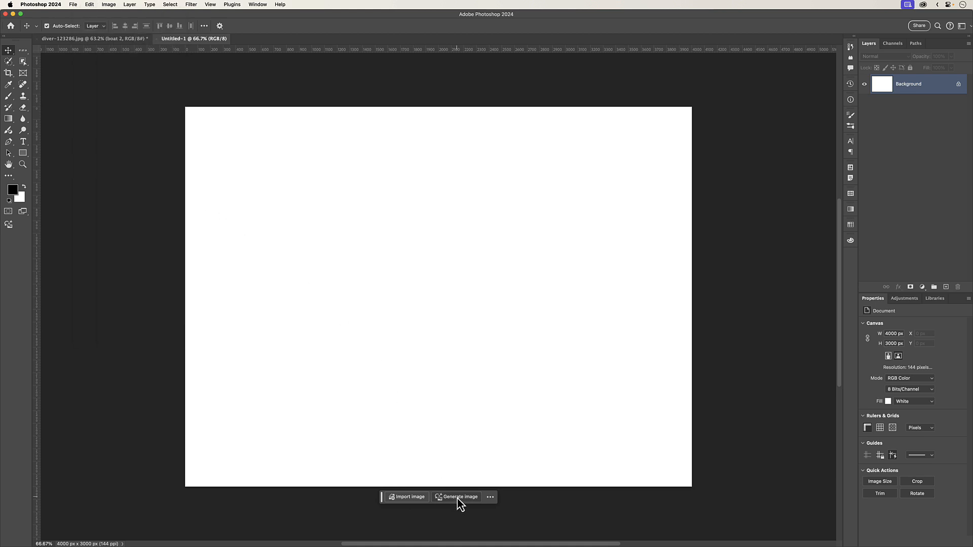
left_click(462, 499)
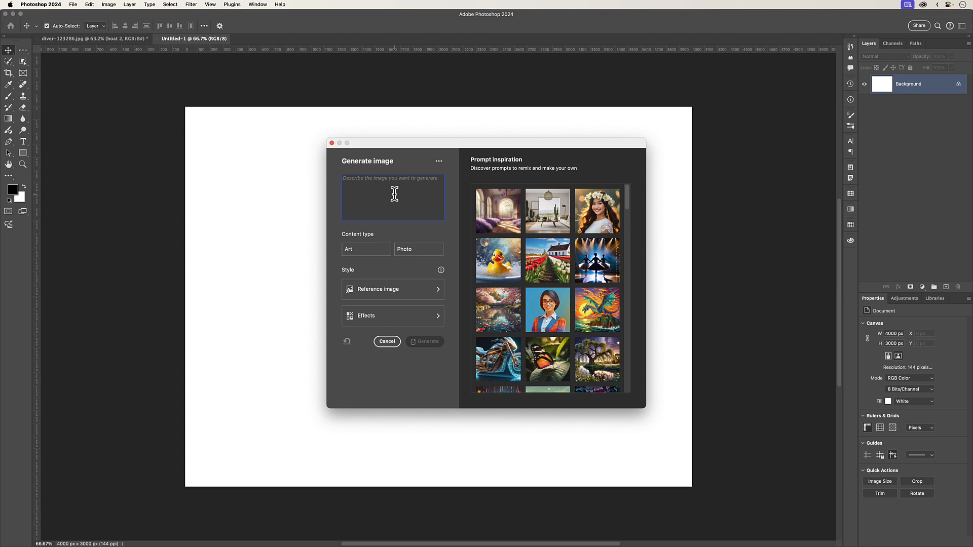
type("kangaroo eating an icecream")
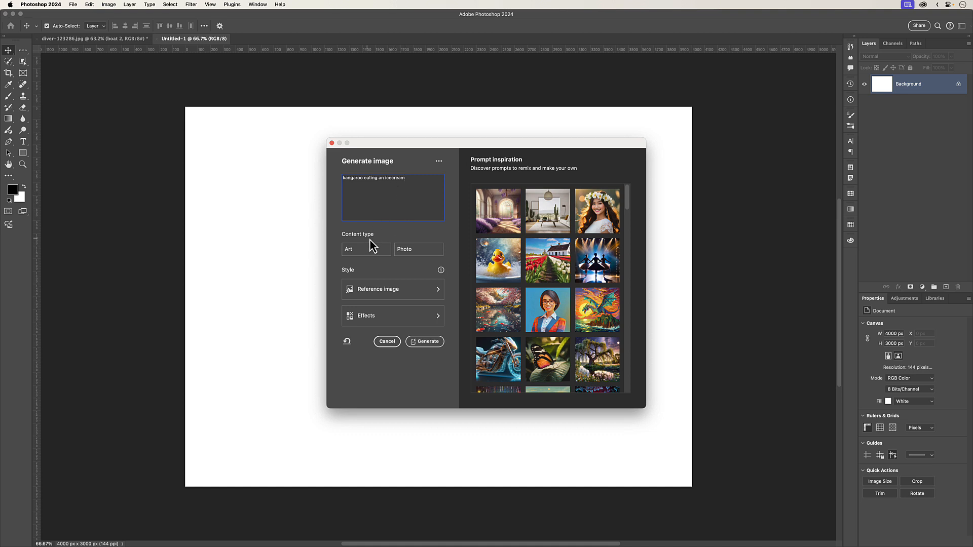
left_click(411, 254)
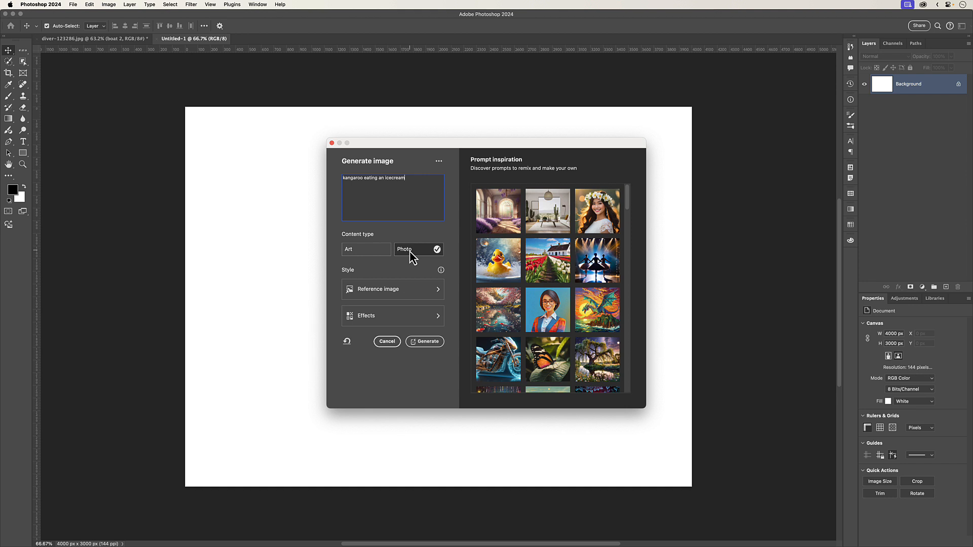
Step: Preview kangaroo-6623260.jpg, load it as the style reference image, and browse the reference gallery
left_click(397, 292)
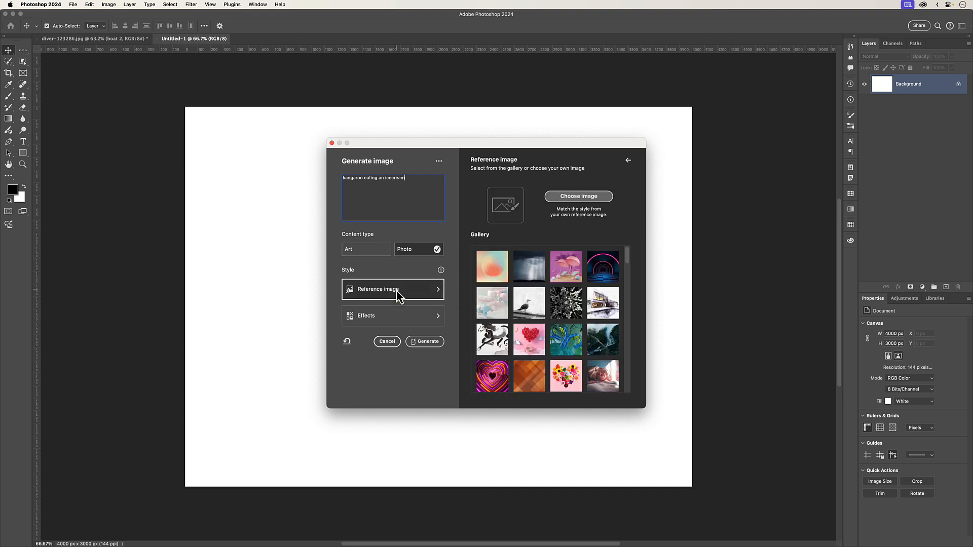
left_click(570, 198)
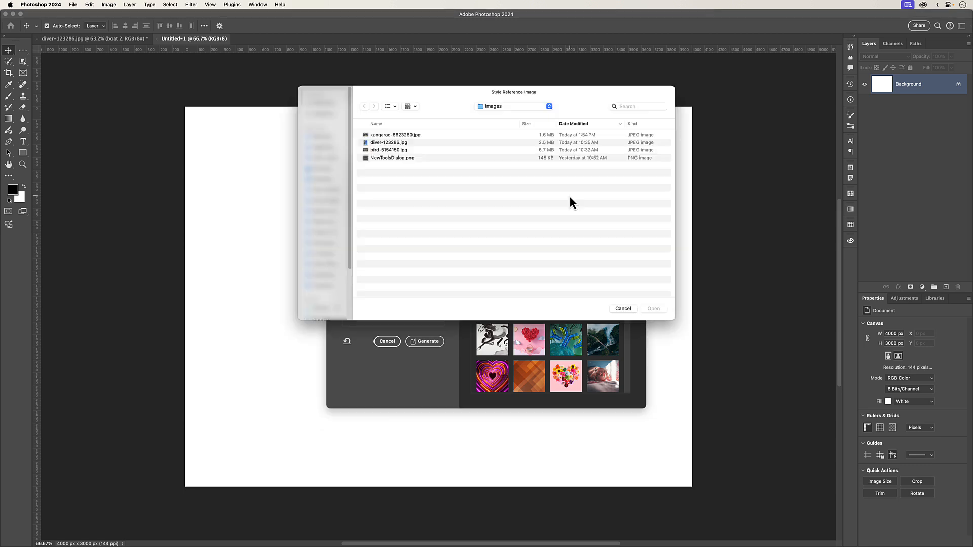
left_click(406, 135)
key("space")
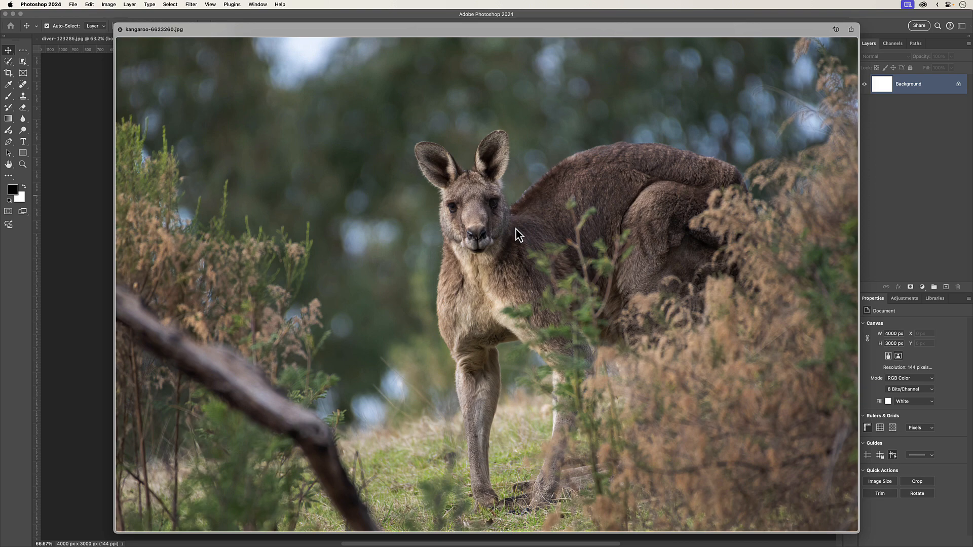
key("space")
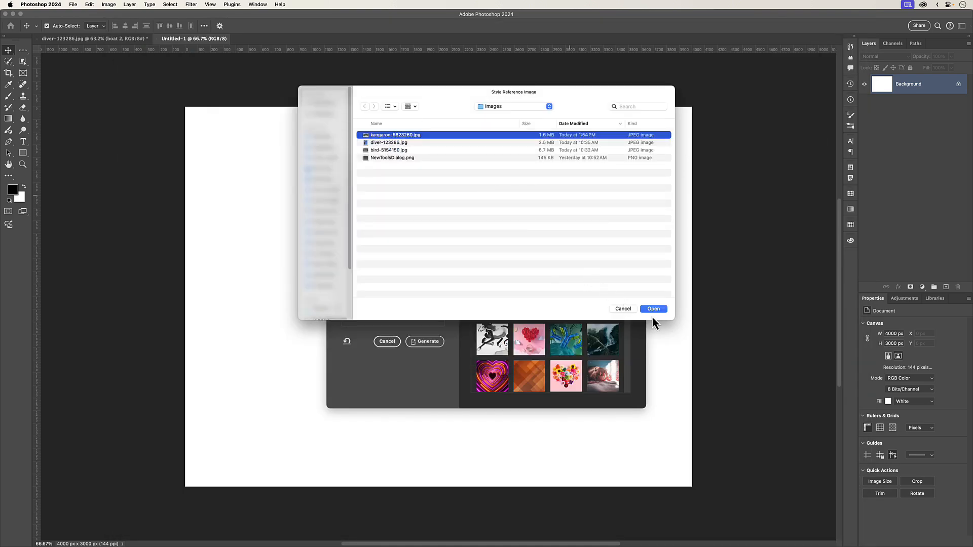
left_click(654, 308)
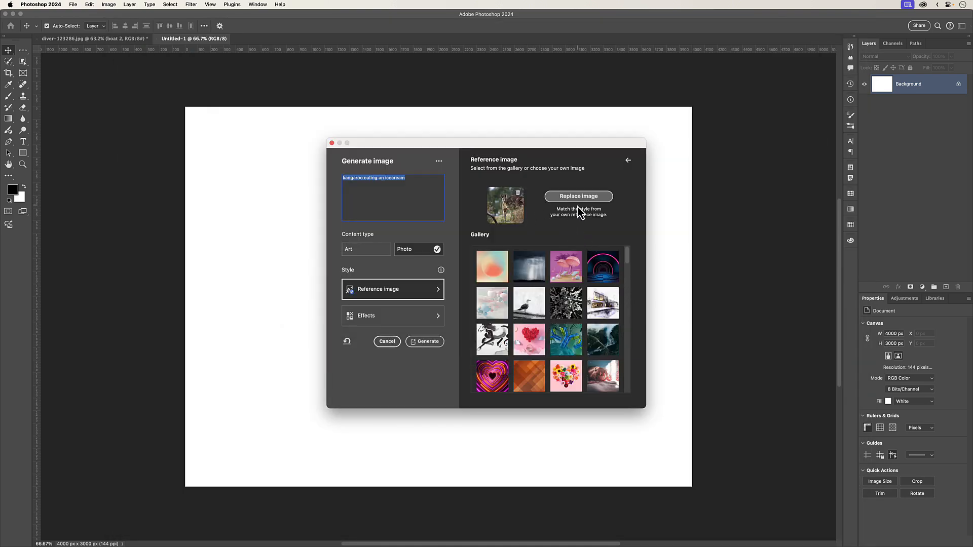
scroll(548, 310, "down", 5)
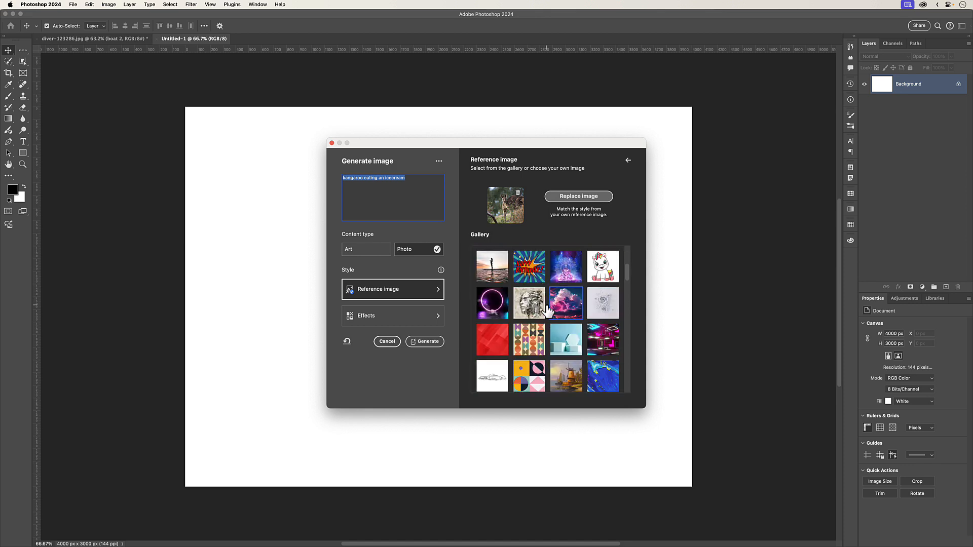
scroll(549, 311, "down", 5)
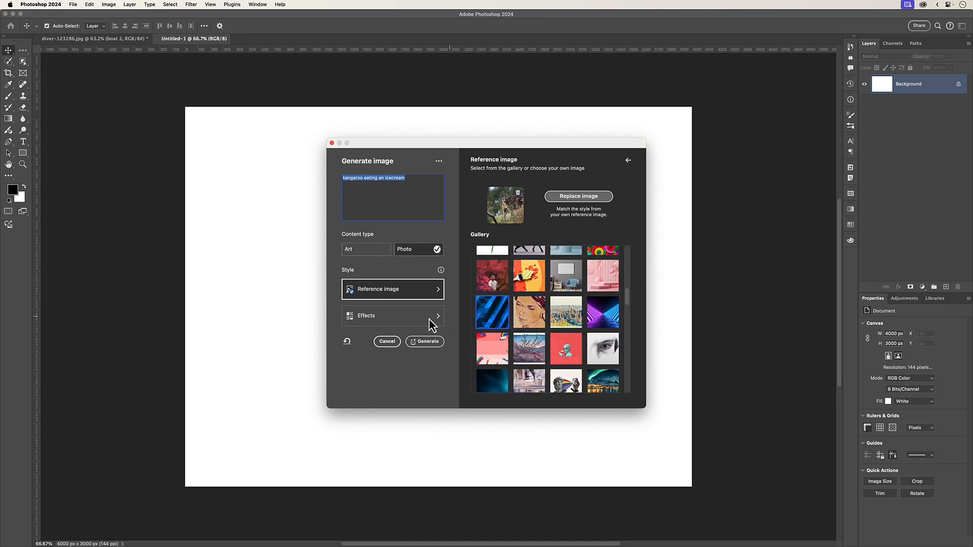
Step: Add the Isometric style effect and generate the kangaroo image
left_click(405, 319)
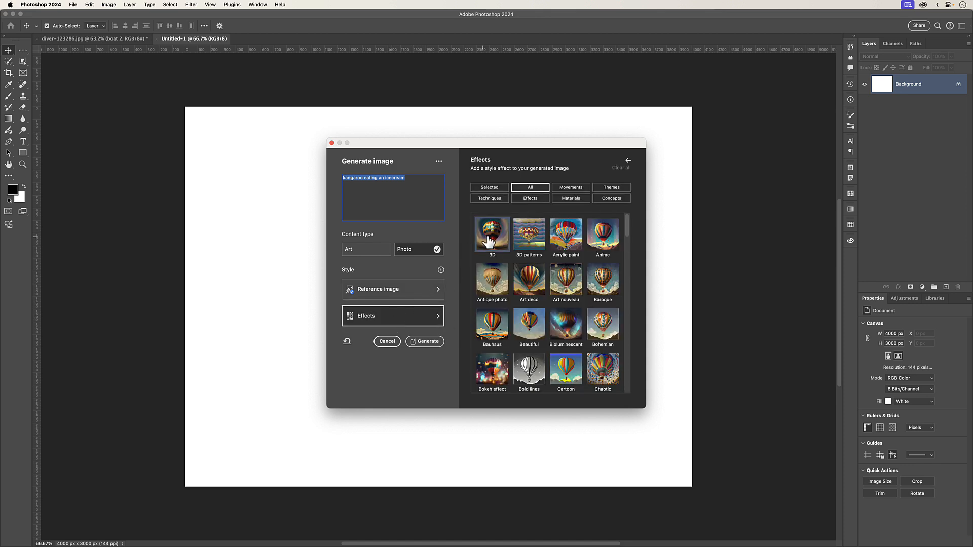
left_click_drag(629, 233, 632, 319)
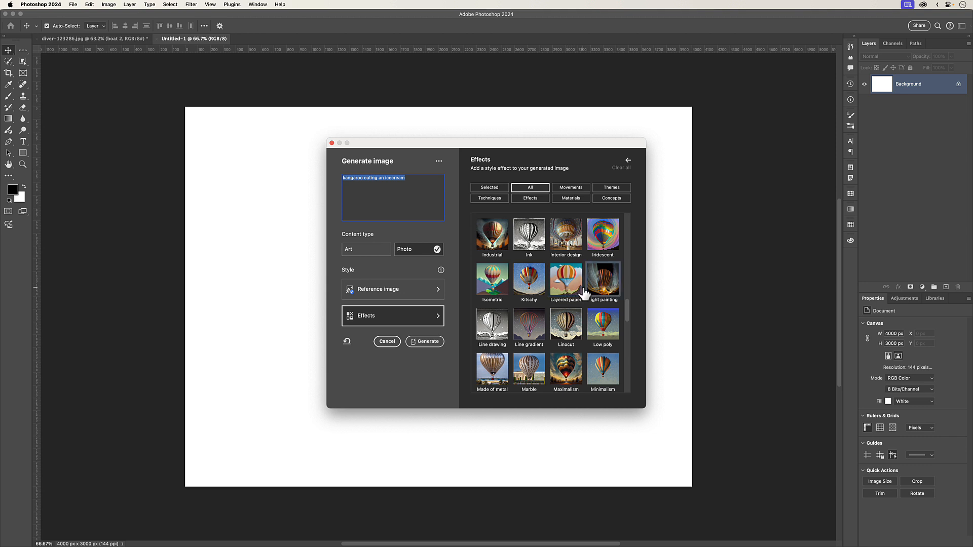
left_click(497, 287)
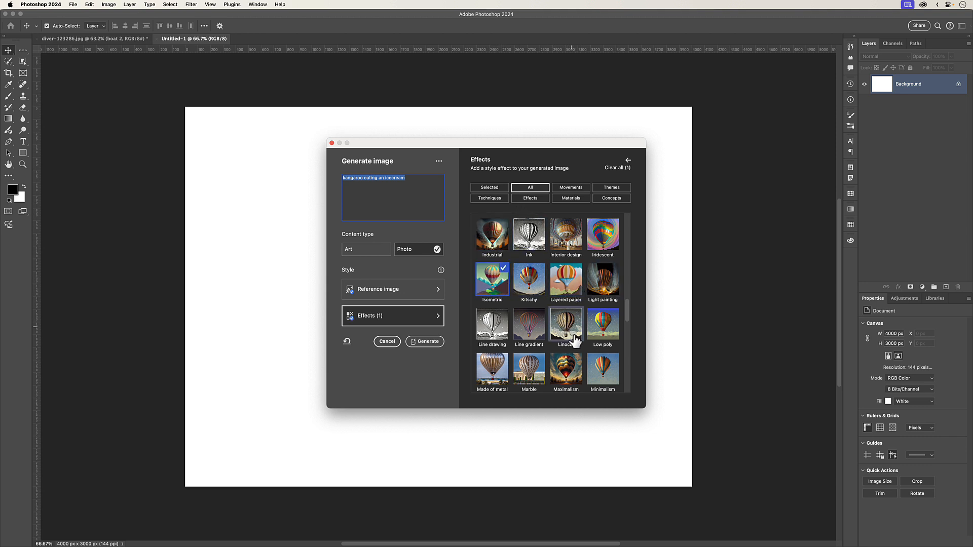
left_click(427, 341)
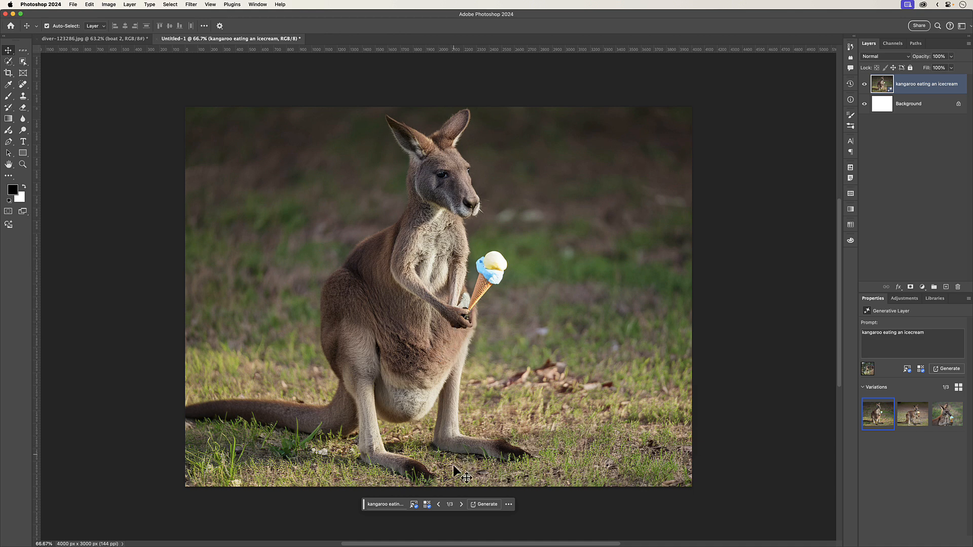
Step: Go through the generated kangaroo variations to the third one and open its reference image settings
left_click(462, 504)
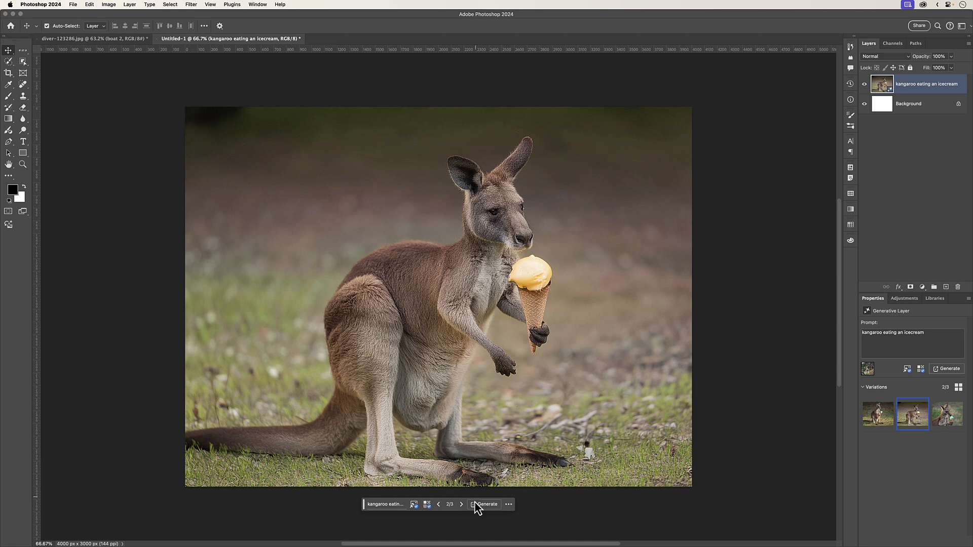
left_click(461, 504)
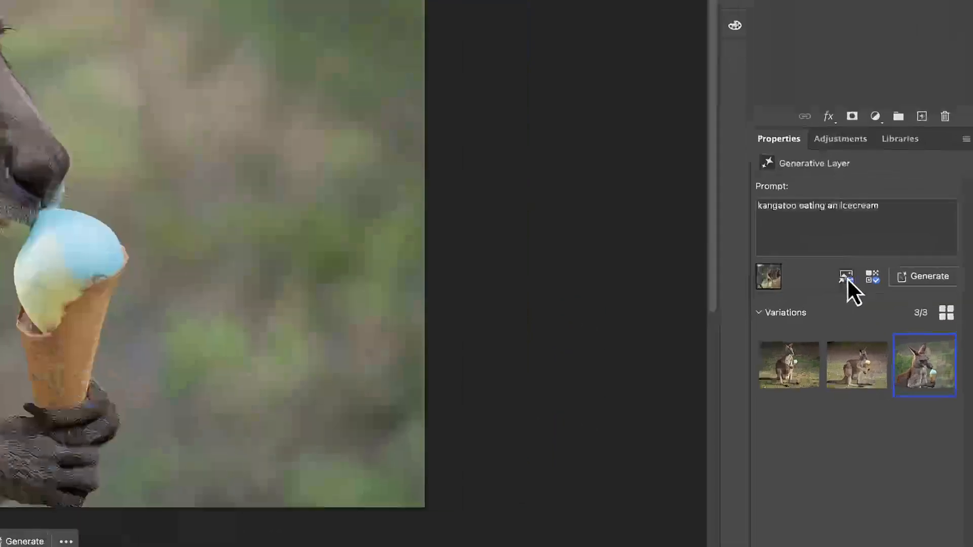
left_click(907, 368)
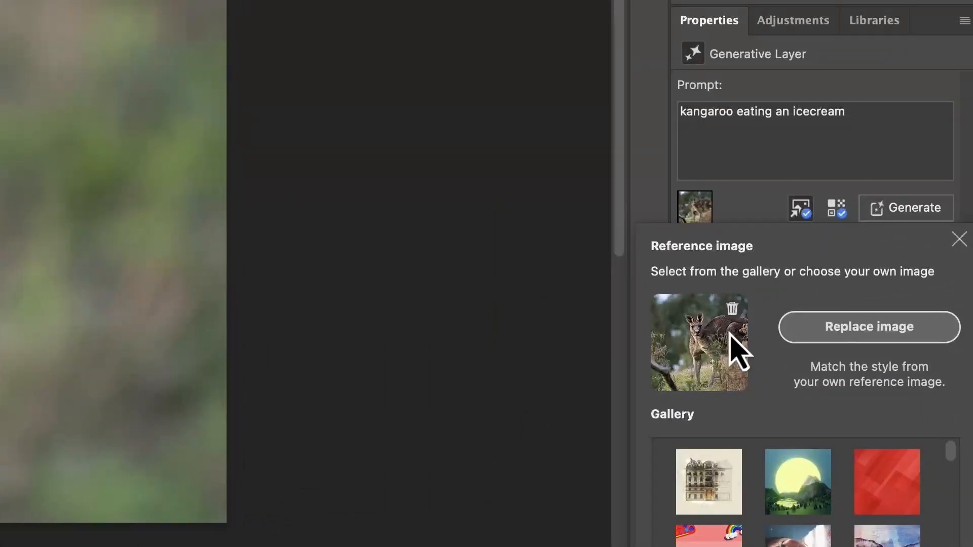
Step: Open the style effects settings of the generated kangaroo layer
left_click(837, 209)
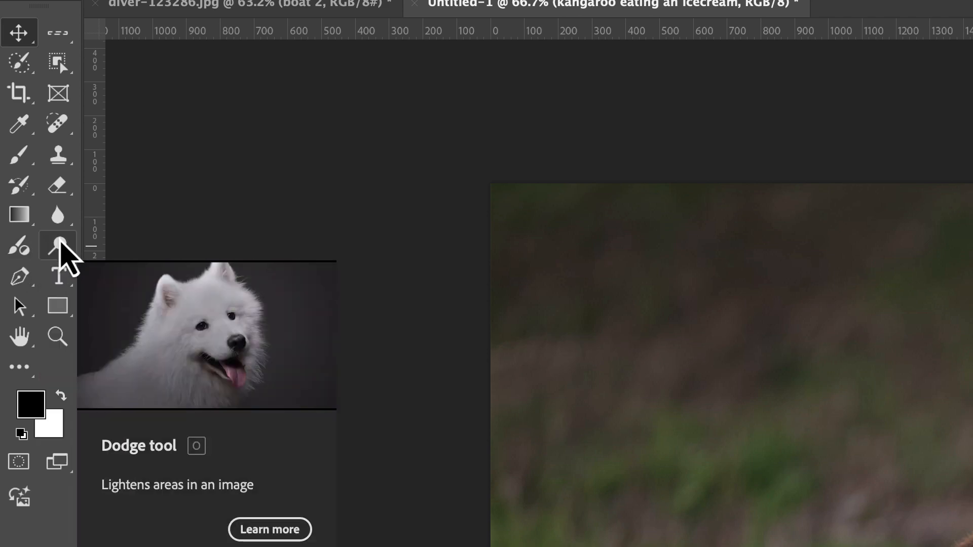
Step: Paint a Brightness/Contrast adjustment over the kangaroo with the Adjustment Brush, setting brightness to 78 and contrast to 41
left_click(18, 246)
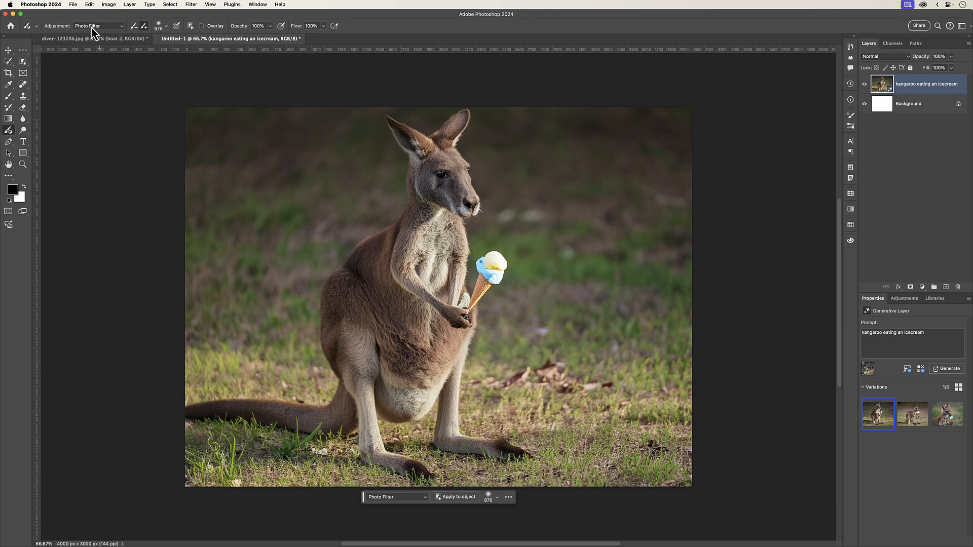
left_click(99, 28)
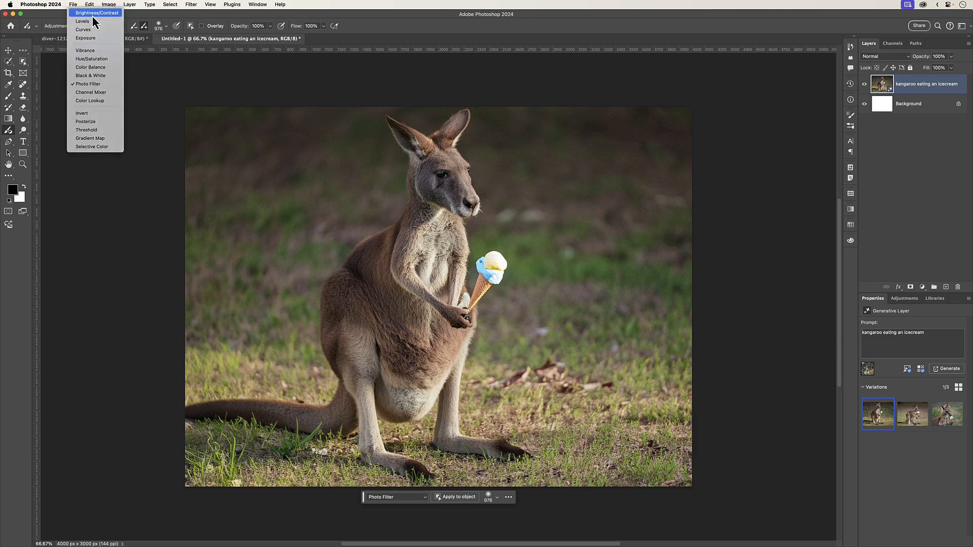
left_click(92, 15)
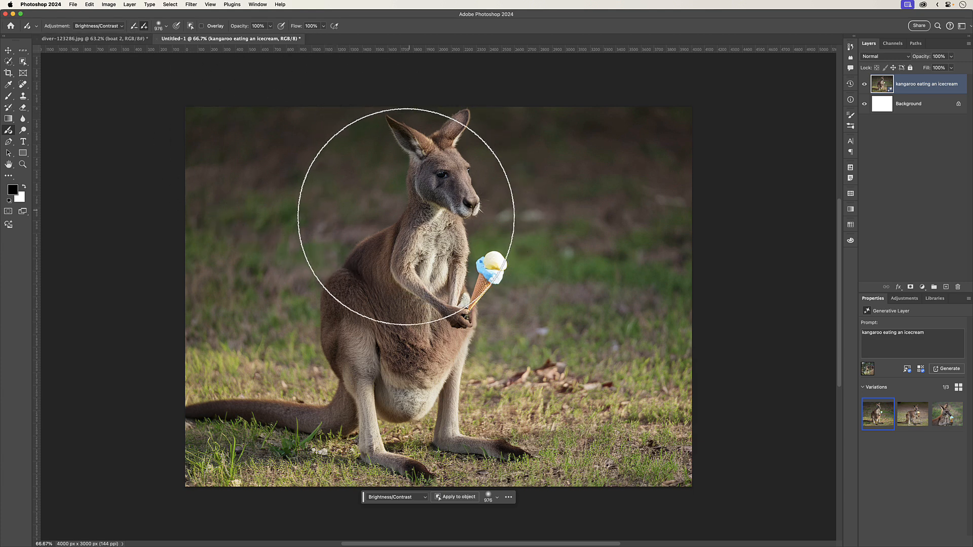
left_click_drag(432, 217, 375, 204)
mouse_move(433, 173)
left_mouse_down()
mouse_move(417, 180)
mouse_move(417, 157)
left_mouse_up()
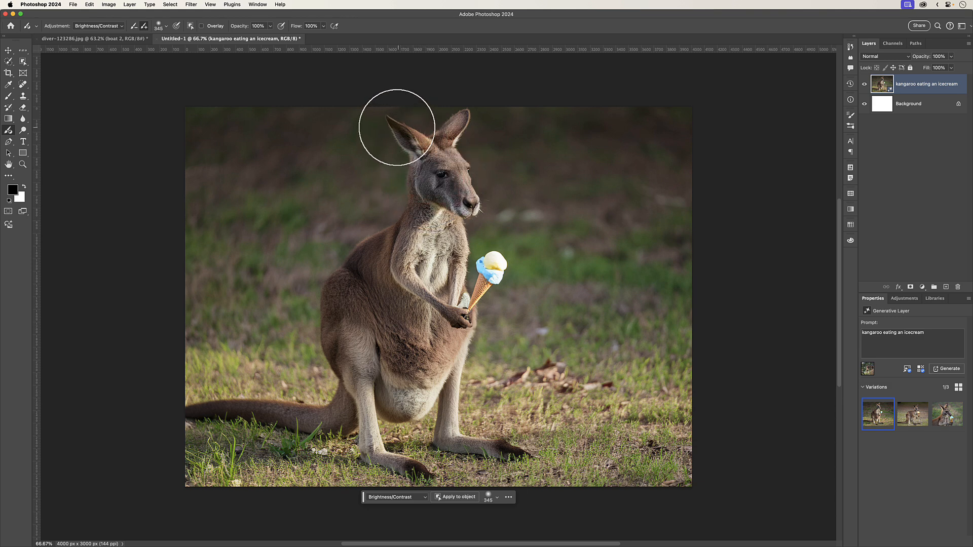
mouse_move(396, 123)
left_mouse_down()
mouse_move(437, 170)
mouse_move(425, 154)
mouse_move(460, 125)
mouse_move(441, 136)
mouse_move(457, 133)
mouse_move(423, 185)
mouse_move(407, 248)
mouse_move(396, 261)
mouse_move(399, 240)
mouse_move(373, 256)
mouse_move(385, 246)
mouse_move(378, 248)
mouse_move(347, 297)
mouse_move(452, 307)
mouse_move(445, 357)
mouse_move(435, 372)
mouse_move(432, 356)
mouse_move(410, 371)
mouse_move(416, 349)
mouse_move(380, 289)
mouse_move(351, 291)
mouse_move(367, 266)
mouse_move(353, 272)
mouse_move(340, 304)
mouse_move(352, 341)
left_mouse_up()
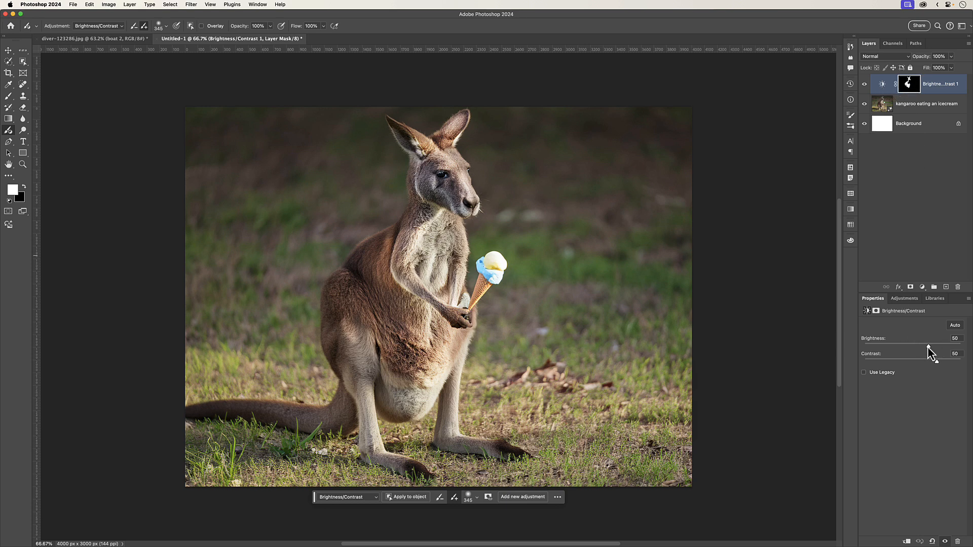
mouse_move(929, 348)
left_mouse_down()
mouse_move(907, 349)
mouse_move(933, 349)
mouse_move(923, 363)
mouse_move(932, 363)
left_mouse_up()
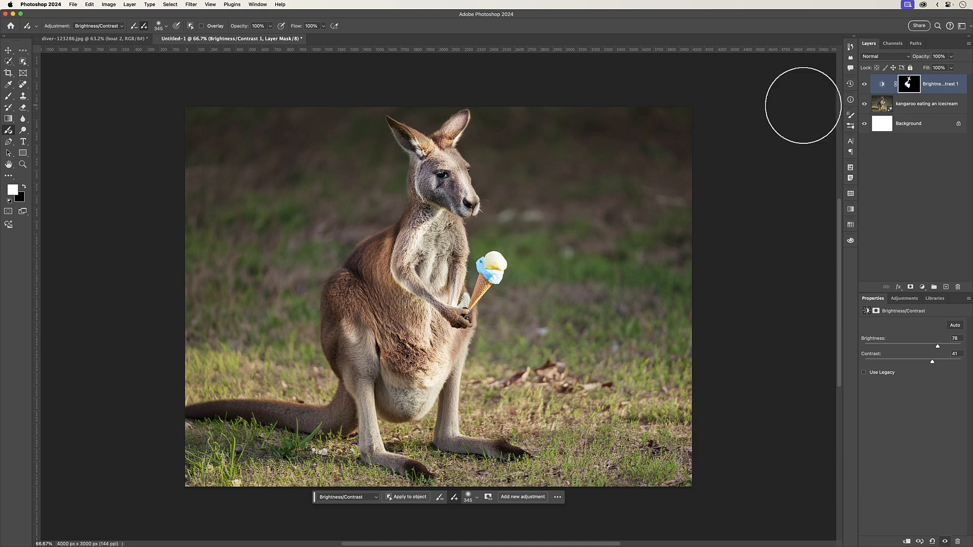
Step: Paint over the kangaroo's body on the adjustment mask with the Brush tool, undo the stroke, and repaint at 15% opacity
left_click(9, 96)
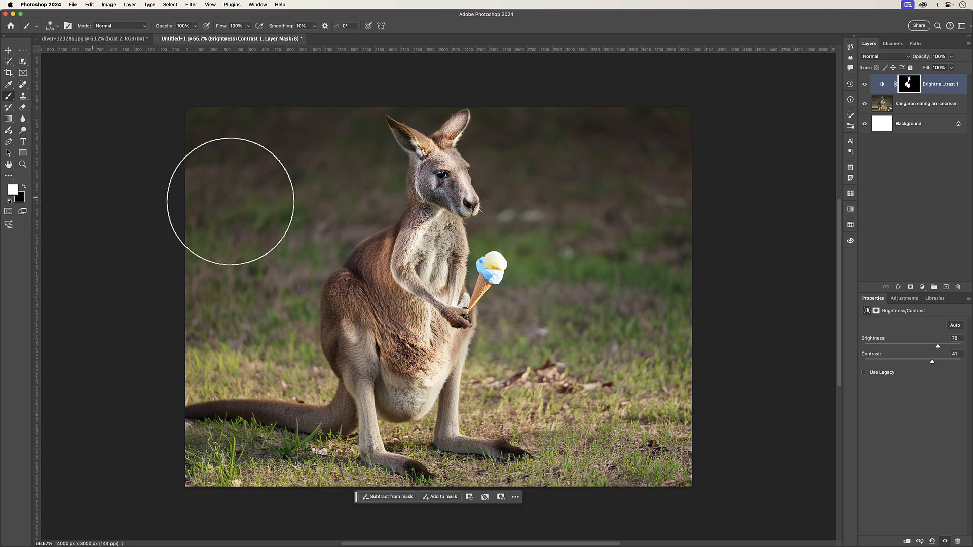
mouse_move(441, 226)
left_mouse_down()
mouse_move(415, 275)
mouse_move(380, 265)
mouse_move(349, 304)
mouse_move(349, 370)
mouse_move(399, 326)
mouse_move(421, 365)
mouse_move(434, 257)
mouse_move(436, 293)
left_mouse_up()
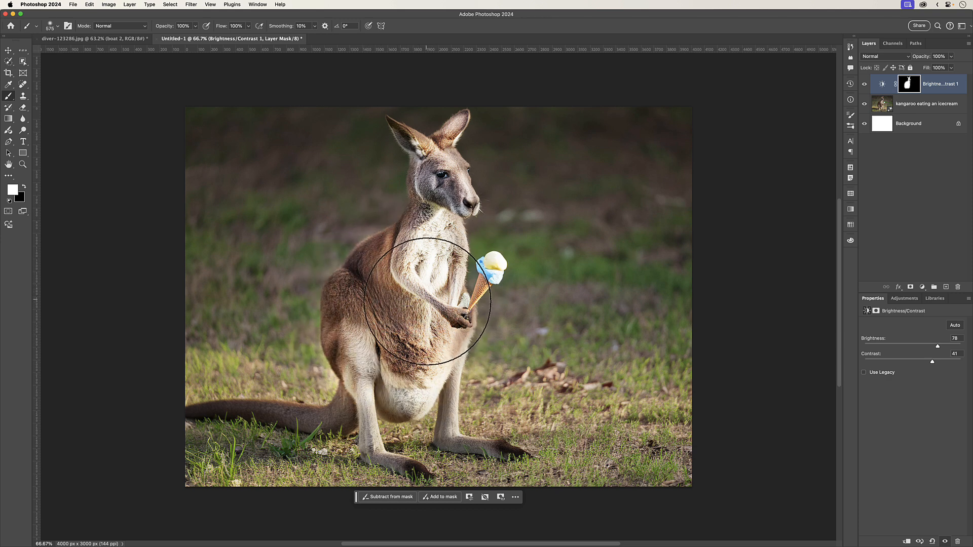
key("super+z")
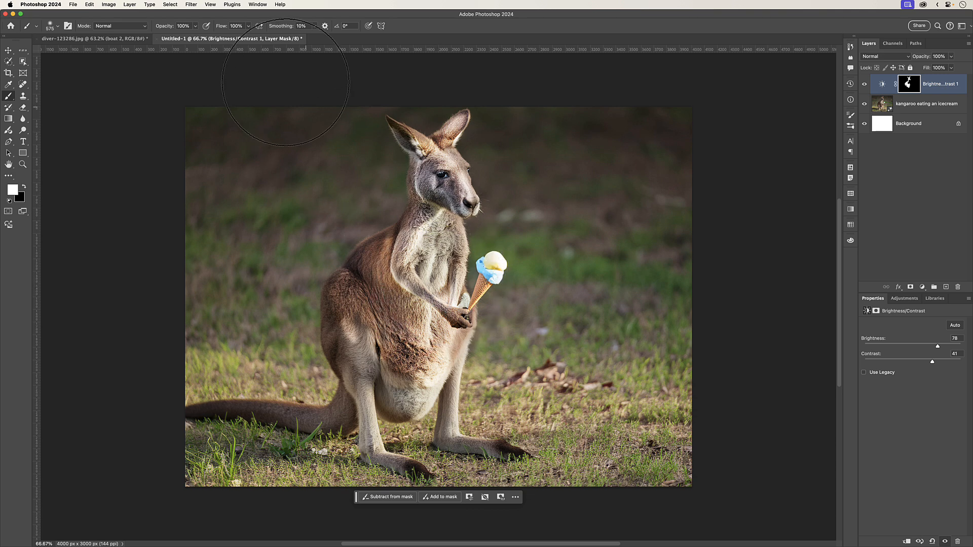
left_click_drag(168, 30, 155, 29)
mouse_move(390, 292)
left_mouse_down()
mouse_move(378, 268)
mouse_move(372, 298)
mouse_move(395, 335)
mouse_move(419, 343)
mouse_move(361, 301)
left_mouse_up()
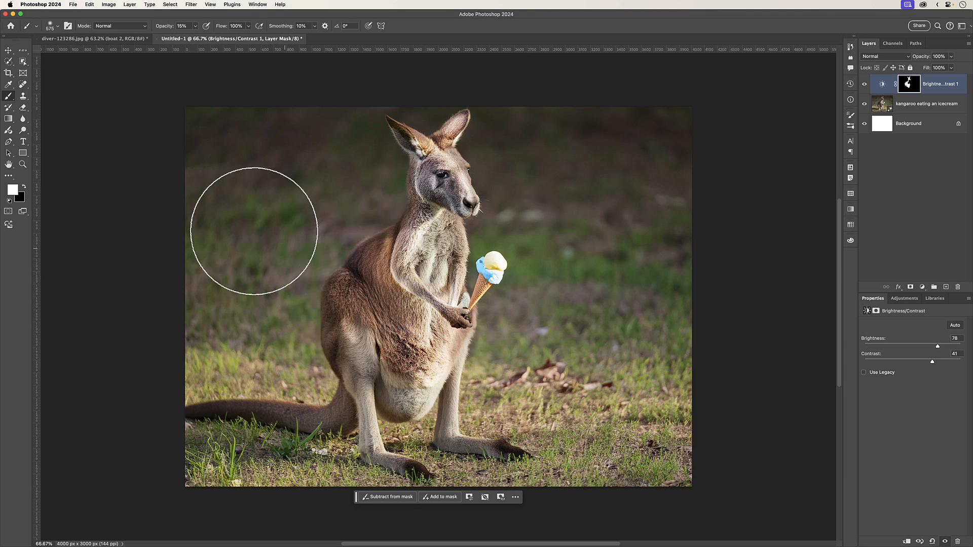
Step: Paint a Vibrance adjustment over the kangaroo's body with the Adjustment Brush and set the vibrance to +40
left_click(9, 130)
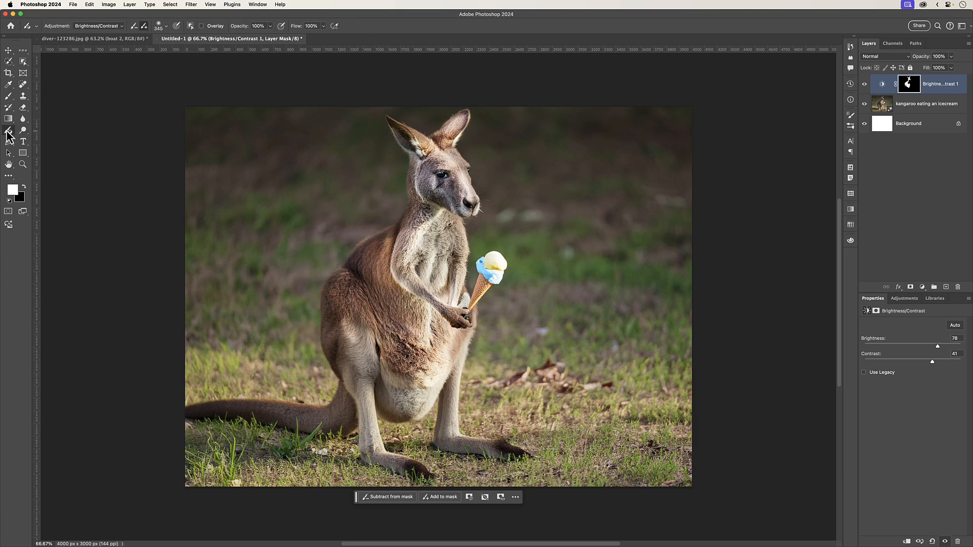
left_click(99, 26)
left_click(98, 65)
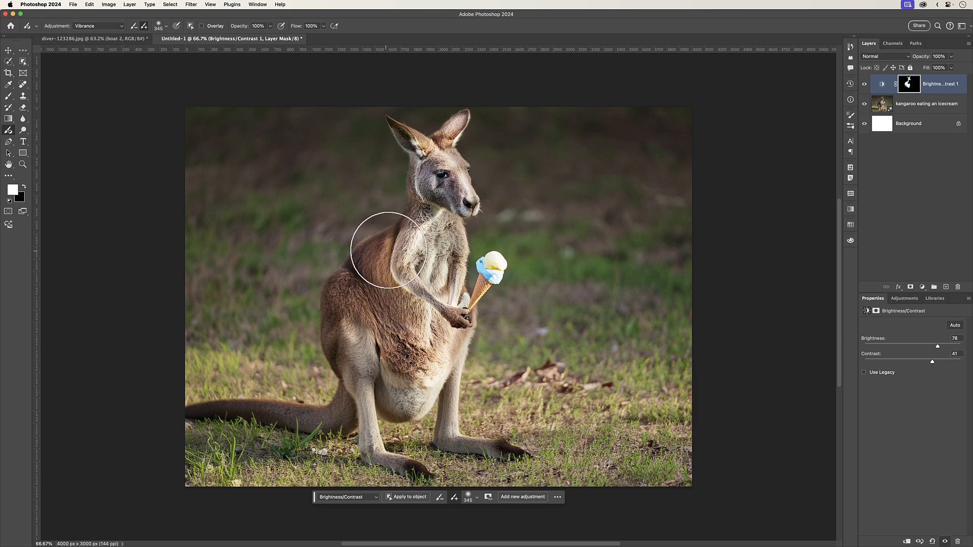
mouse_move(380, 245)
left_mouse_down()
mouse_move(364, 263)
mouse_move(374, 253)
mouse_move(357, 326)
mouse_move(362, 359)
mouse_move(399, 343)
mouse_move(420, 309)
mouse_move(435, 329)
mouse_move(430, 378)
mouse_move(403, 391)
mouse_move(355, 314)
mouse_move(345, 325)
mouse_move(352, 370)
mouse_move(376, 368)
mouse_move(361, 387)
mouse_move(355, 382)
mouse_move(353, 404)
mouse_move(317, 414)
mouse_move(400, 368)
mouse_move(411, 388)
mouse_move(444, 355)
mouse_move(440, 291)
mouse_move(417, 269)
mouse_move(403, 282)
mouse_move(455, 255)
left_mouse_up()
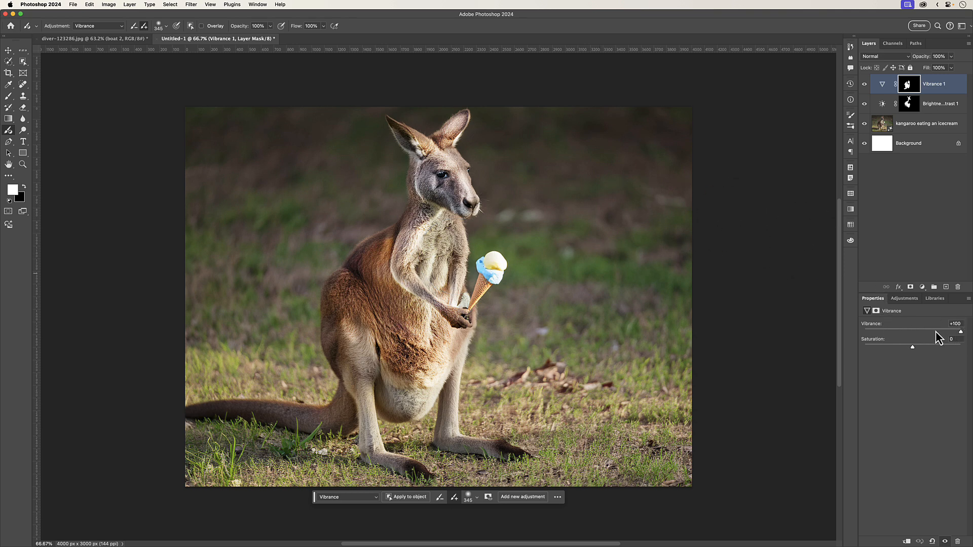
left_click_drag(960, 333, 930, 333)
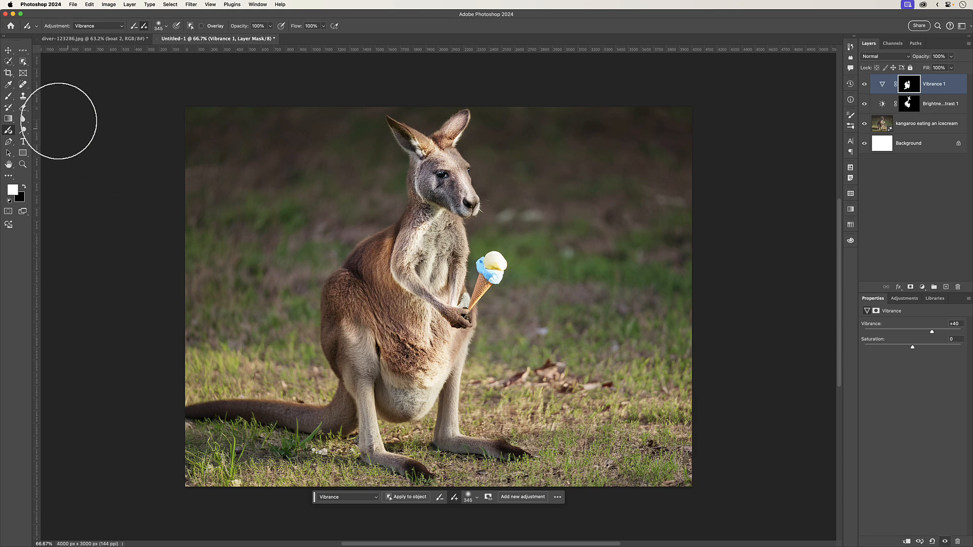
left_click(121, 29)
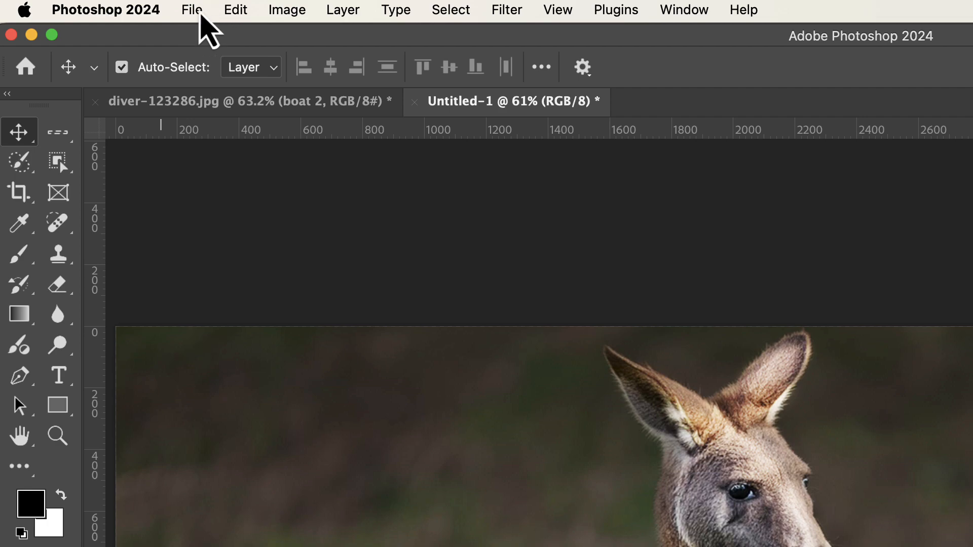
Step: Save the document as Kangaroo in Photoshop format in the Images folder and select the saved file in Finder
left_click(197, 12)
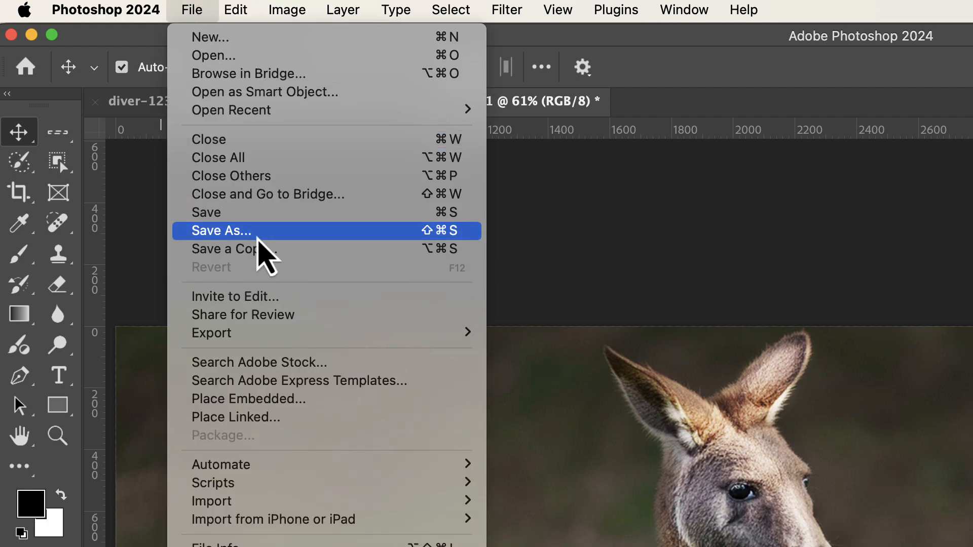
left_click(255, 234)
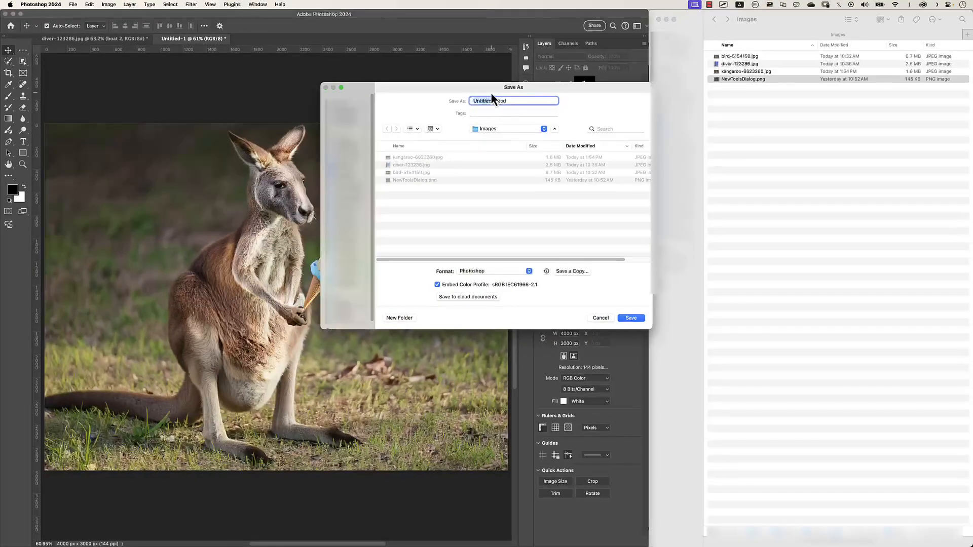
type("Kangaroo")
key("Return")
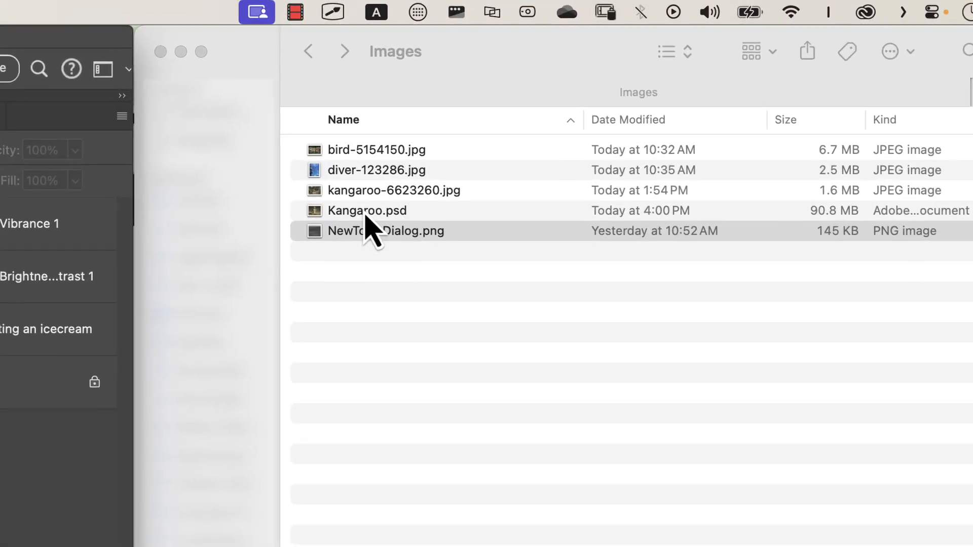
left_click(333, 216)
Step: Rename the "kangaroo eating an icecream" layer to kangaroo.jpg
left_click(325, 333)
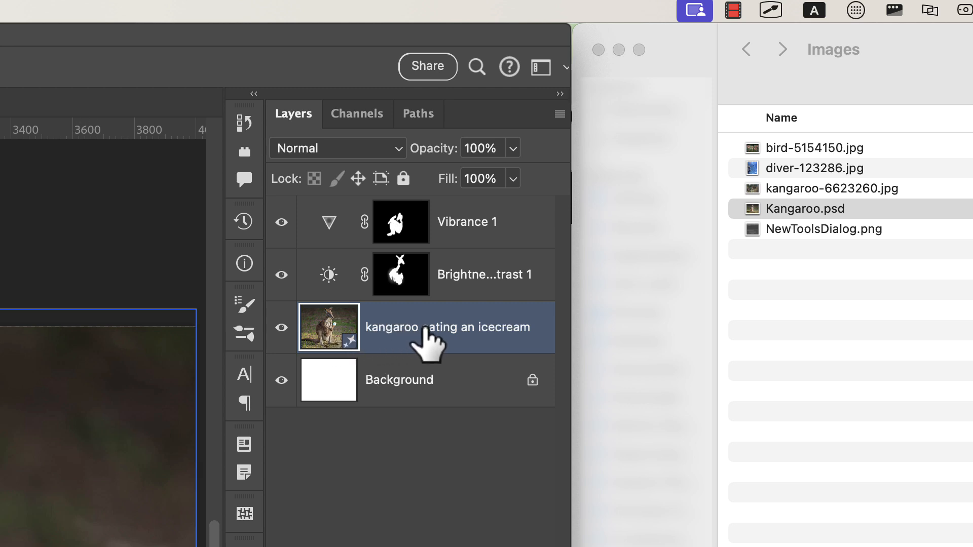
double_click(424, 329)
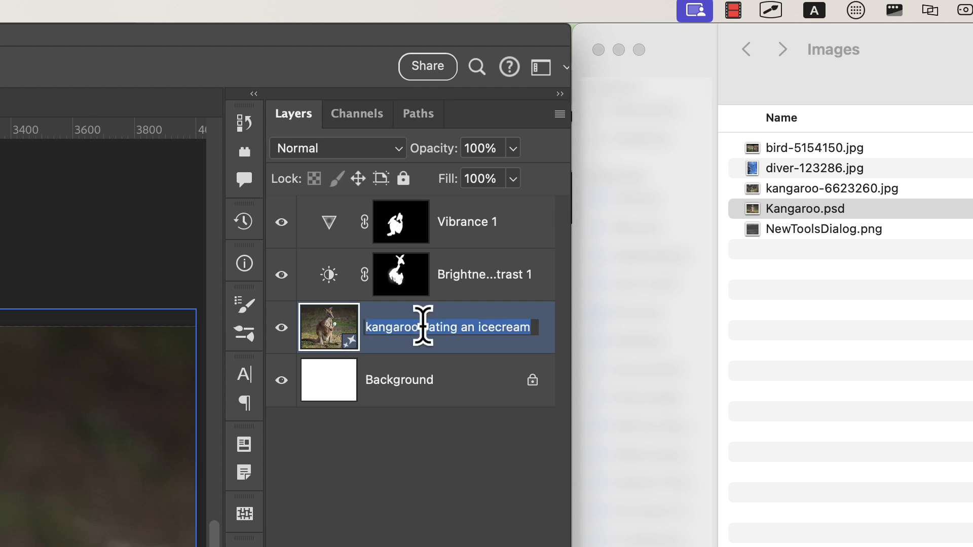
left_click(423, 326)
left_click_drag(434, 325, 557, 326)
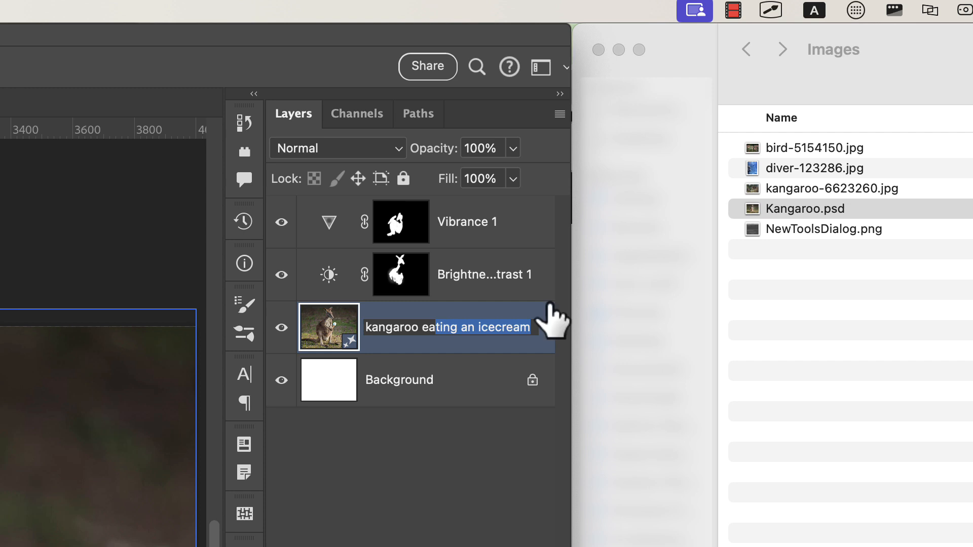
key("BackSpace")
key("BackSpace")
key("BackSpace")
key("BackSpace")
type(".")
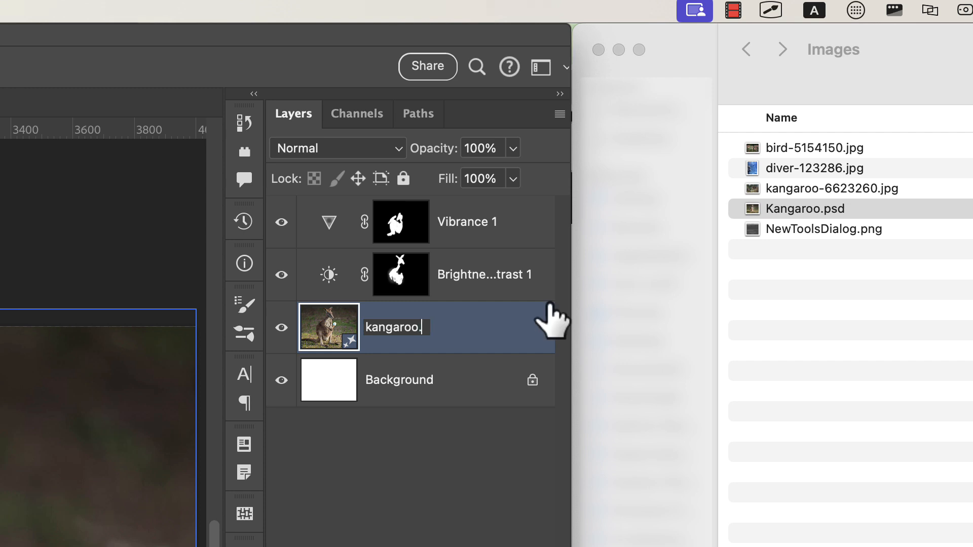
key("BackSpace")
type(".jpg")
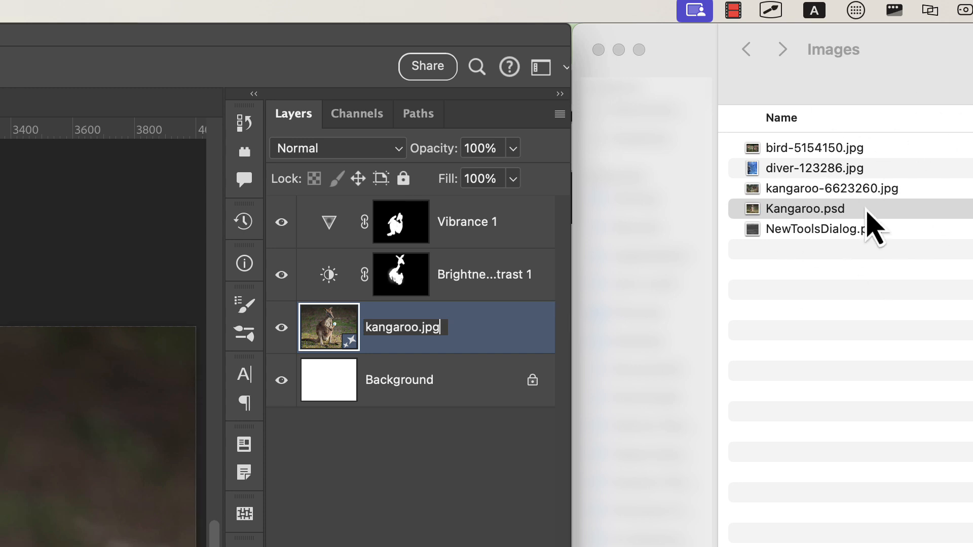
left_click(549, 270)
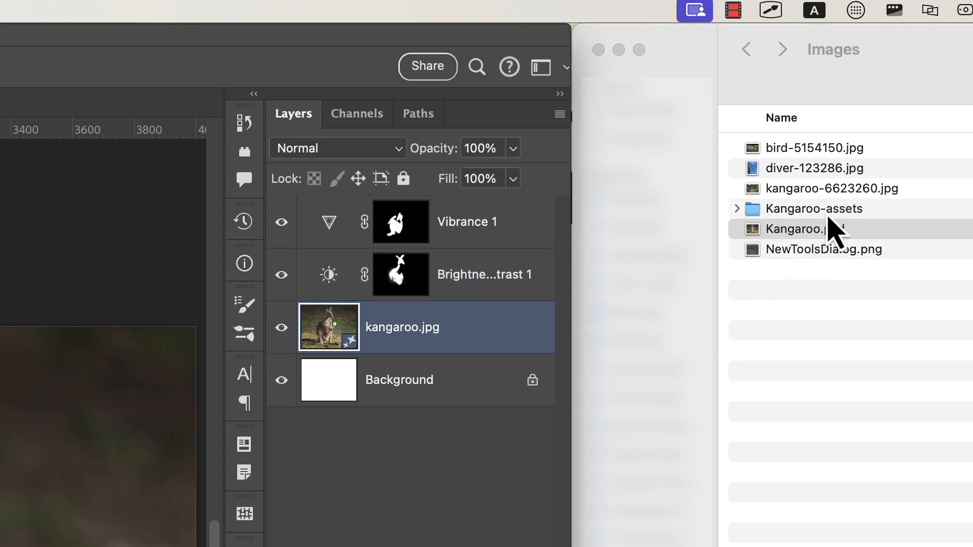
Step: Switch to Finder, expand the Kangaroo-assets folder, and preview kangaroo.jpg
left_click(744, 217)
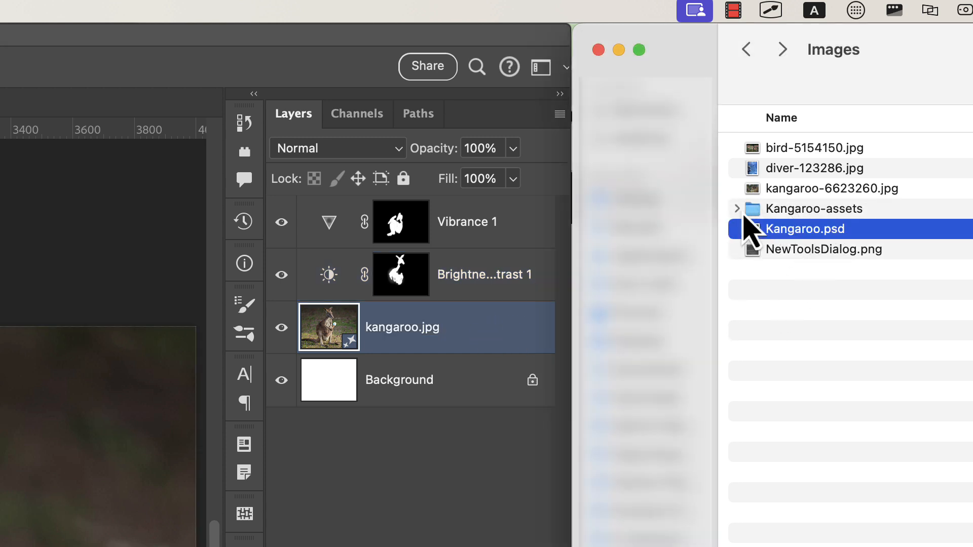
left_click(737, 208)
left_click(808, 234)
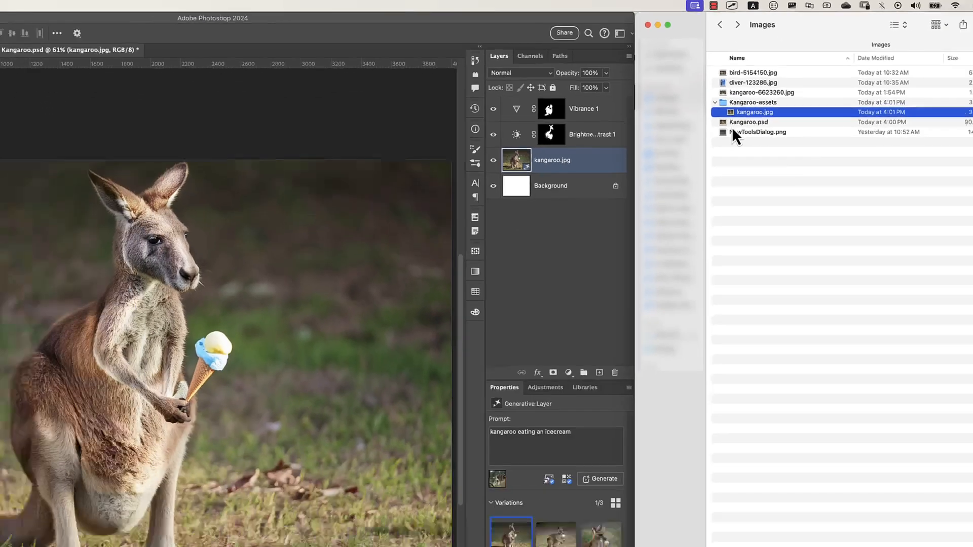
key("space")
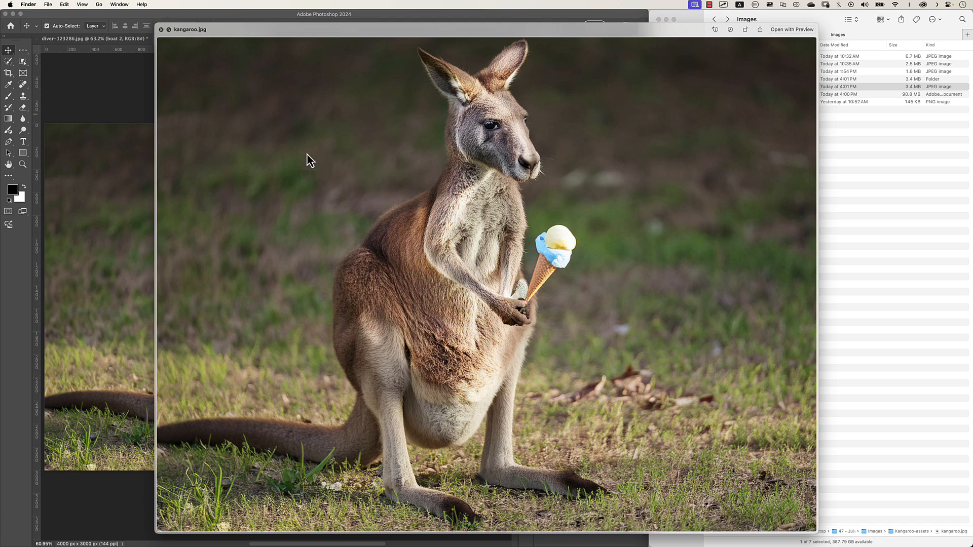
left_click(161, 30)
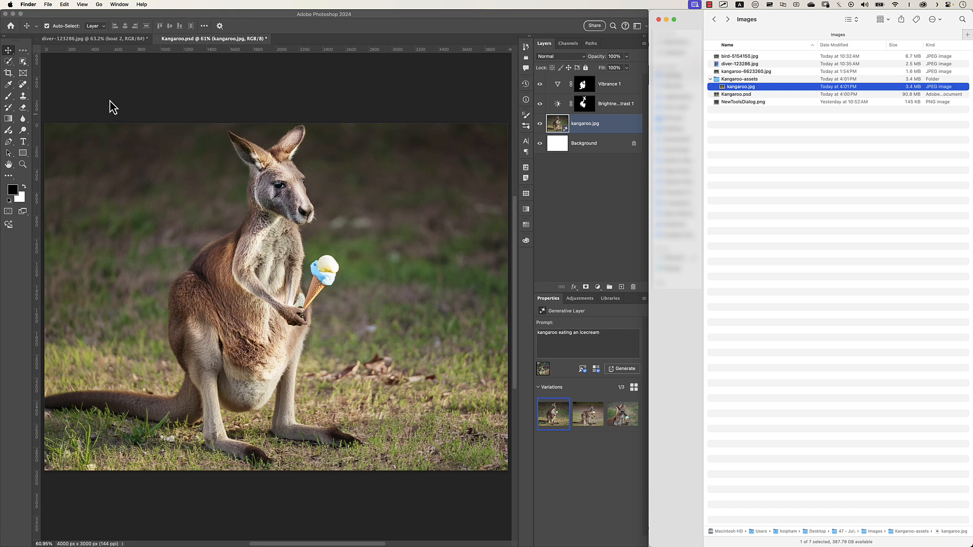
Step: Switch back to Photoshop, check the Enable Generator option in the Plugins preferences, and close the preferences
left_click(72, 81)
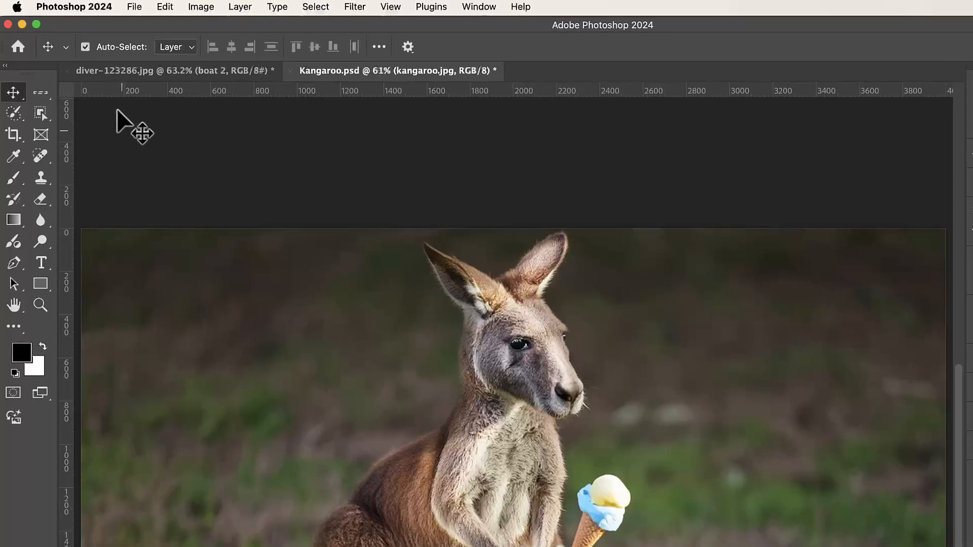
left_click(76, 11)
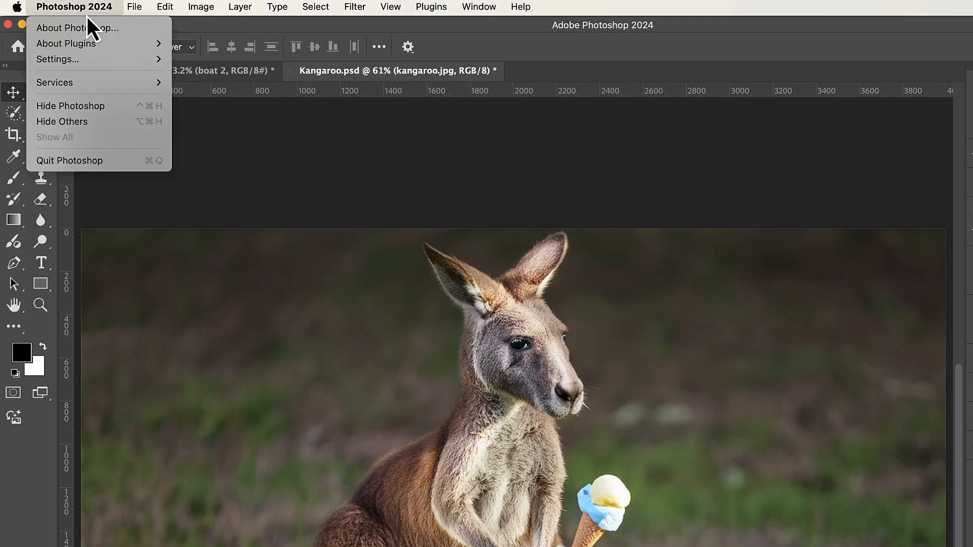
mouse_move(80, 62)
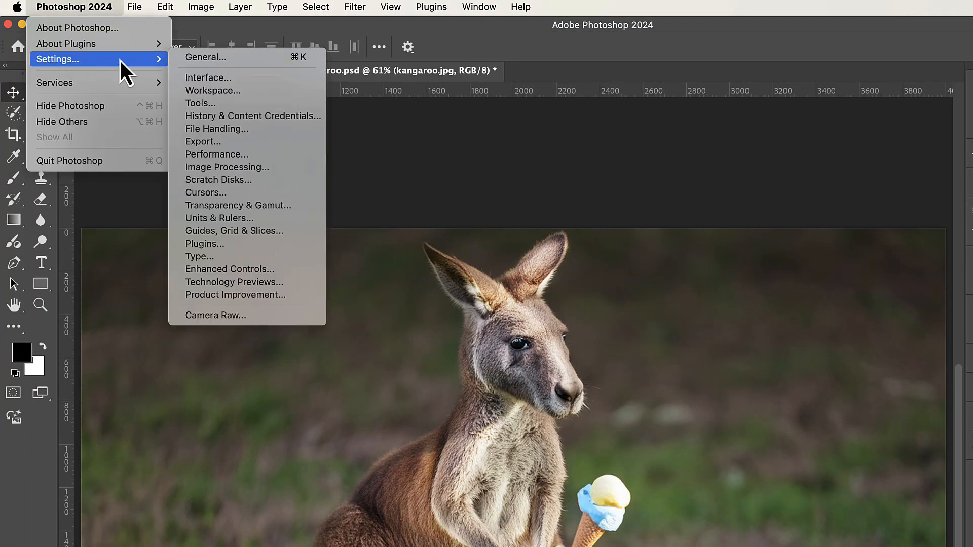
mouse_move(165, 7)
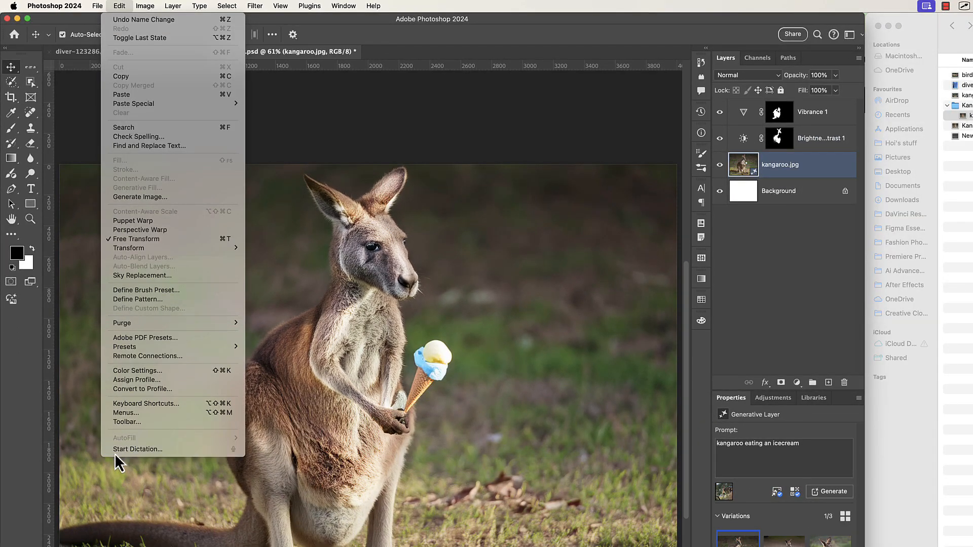
mouse_move(67, 6)
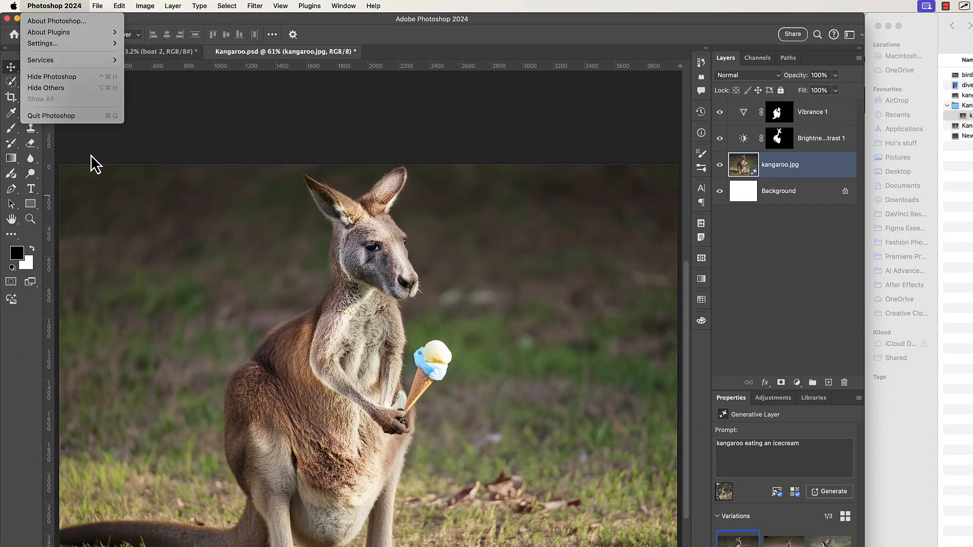
mouse_move(69, 46)
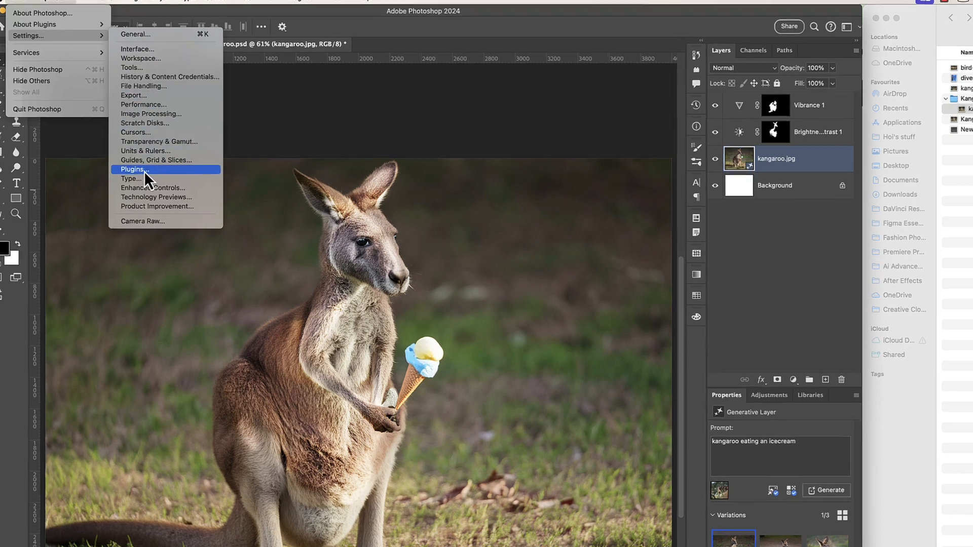
left_click(150, 175)
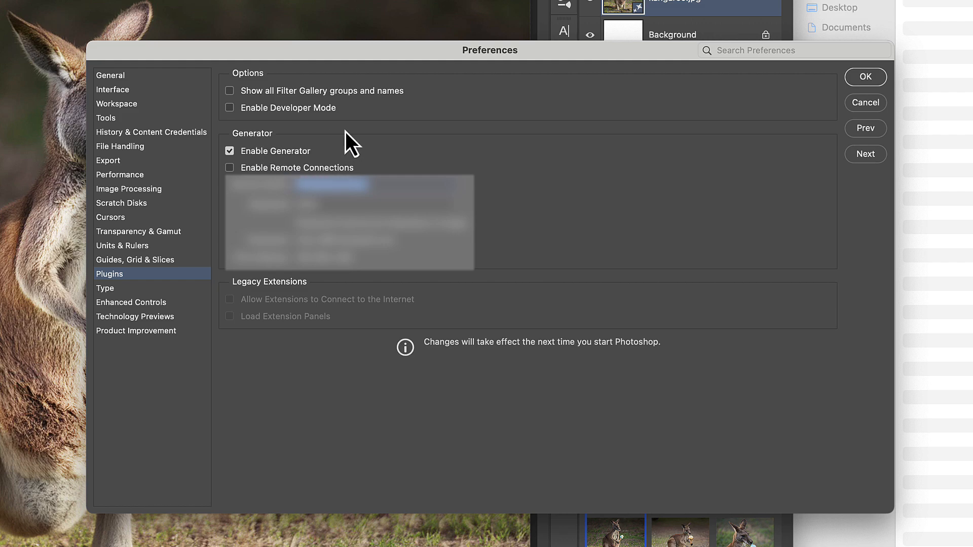
left_click(865, 77)
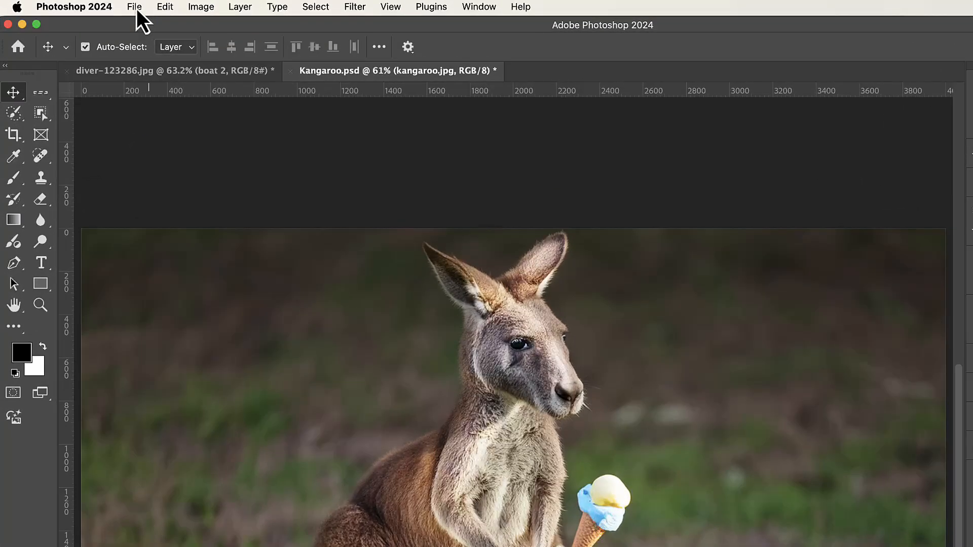
Step: Check the Image Assets option among the document's Generator plugins
left_click(144, 7)
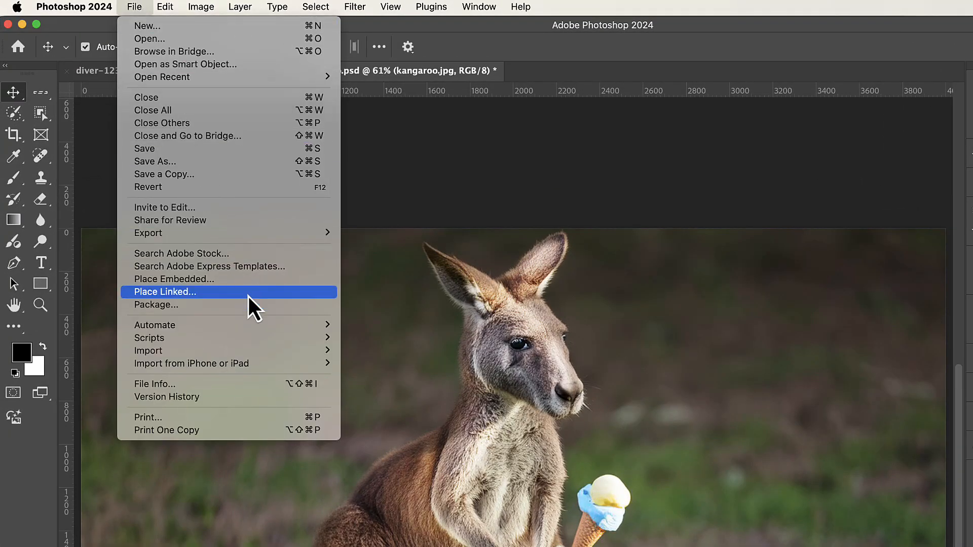
mouse_move(260, 327)
mouse_move(424, 369)
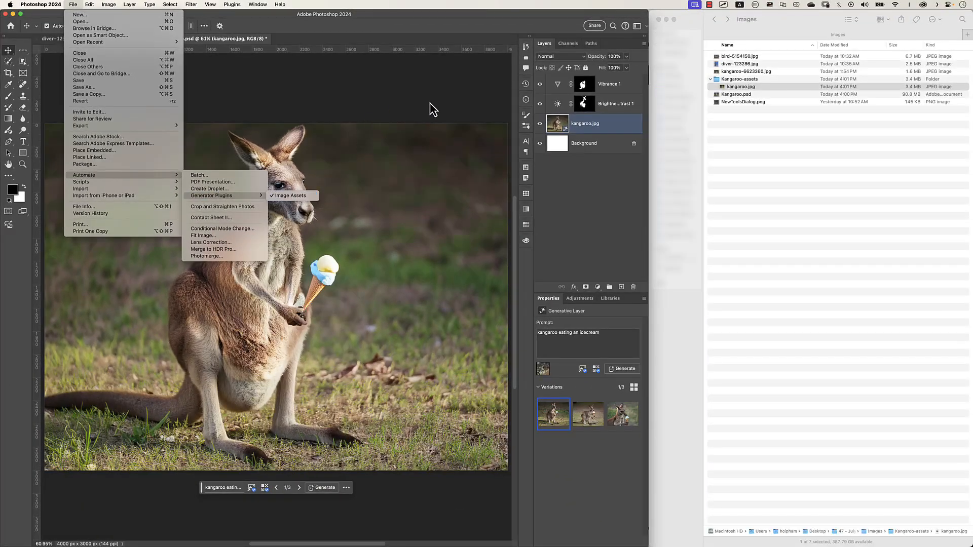
Step: Rename the kangaroo.jpg layer to "kangaroo.jpg, kangaroo.png, kangaroo.gif, kangaroo.svg" so it exports in four formats
left_click(598, 126)
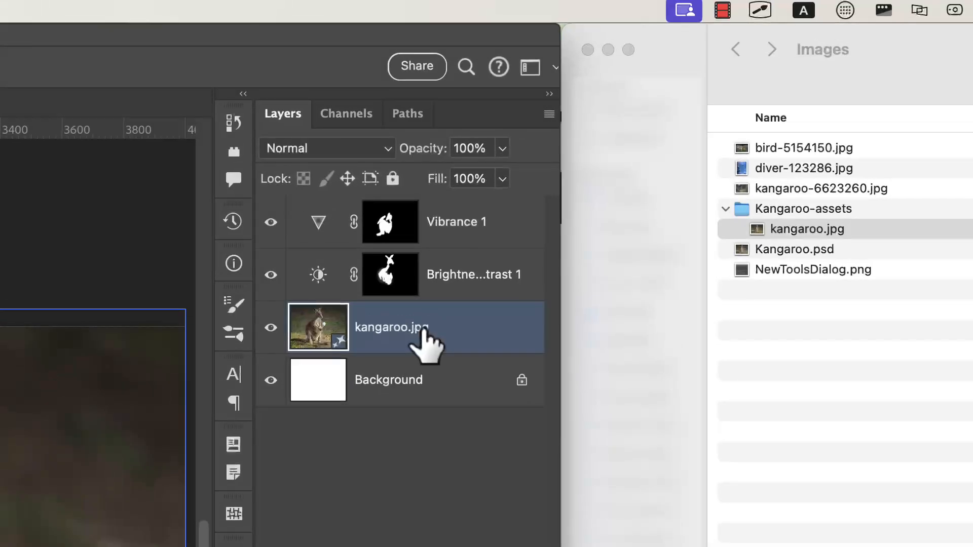
double_click(599, 123)
key("Right")
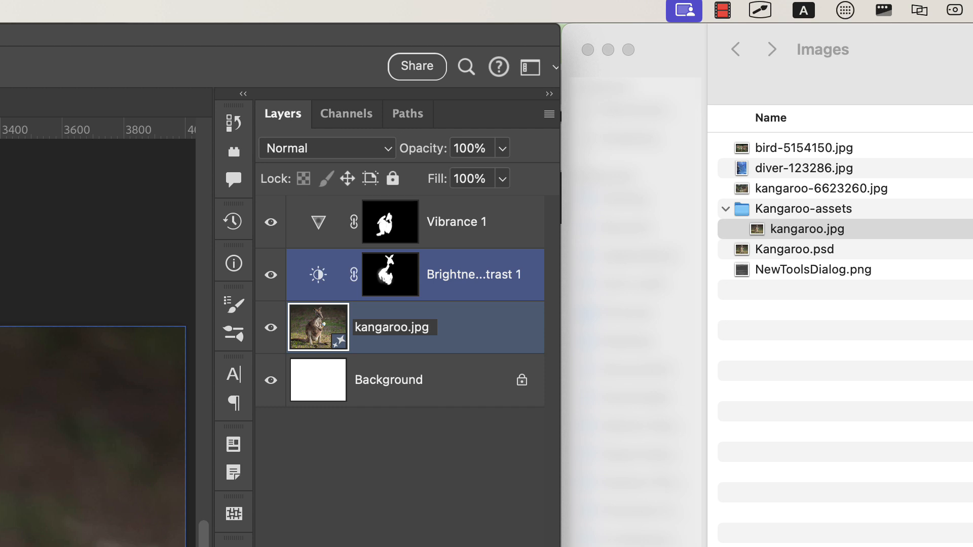
type(", kangaroo")
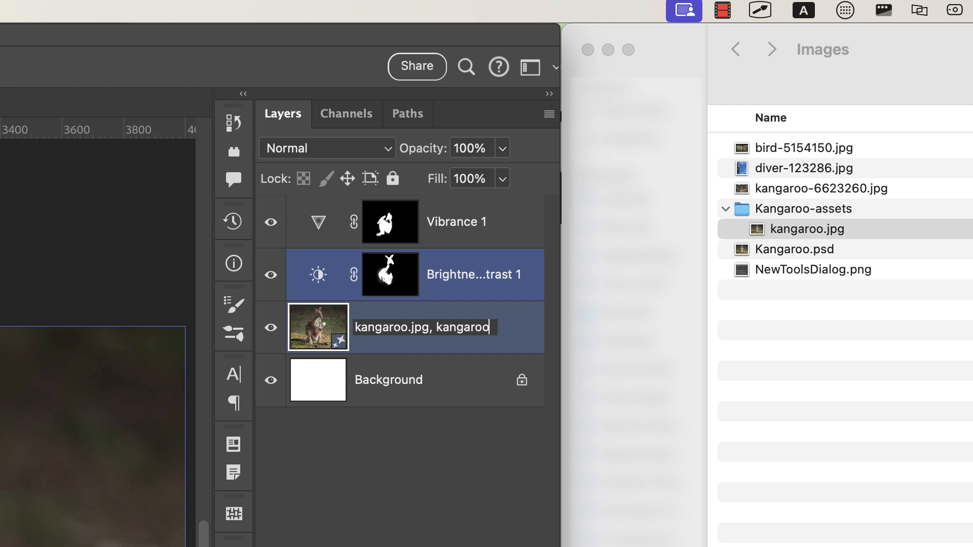
type(".png, kangaroo")
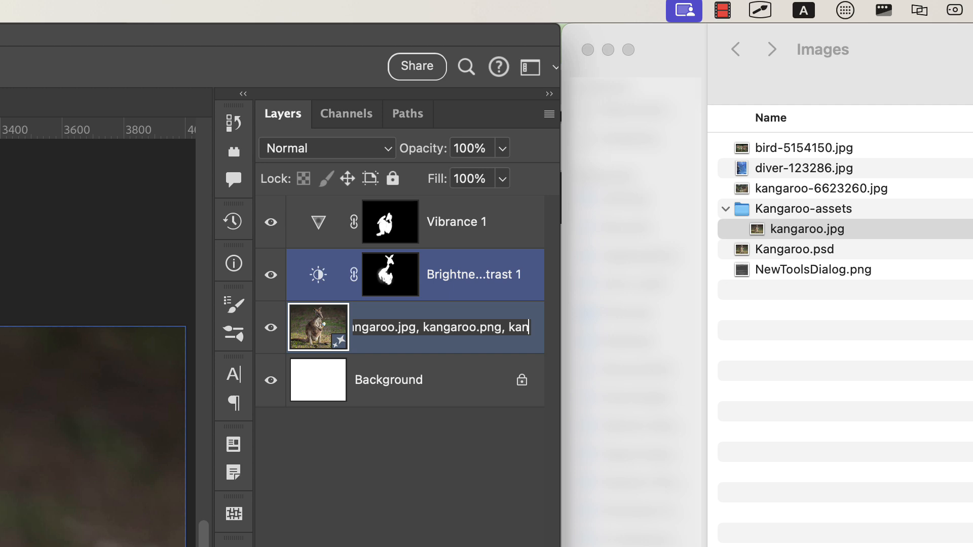
type(".")
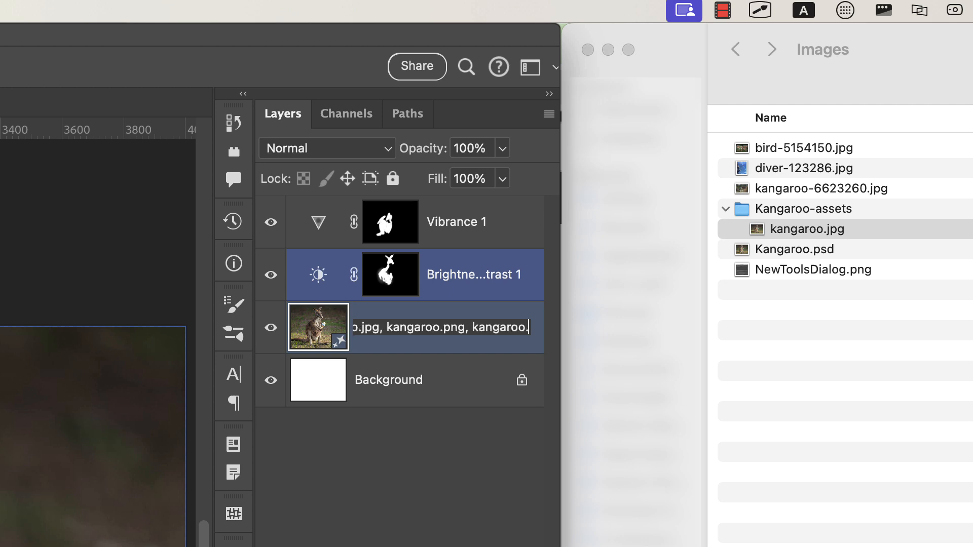
type("gif, ")
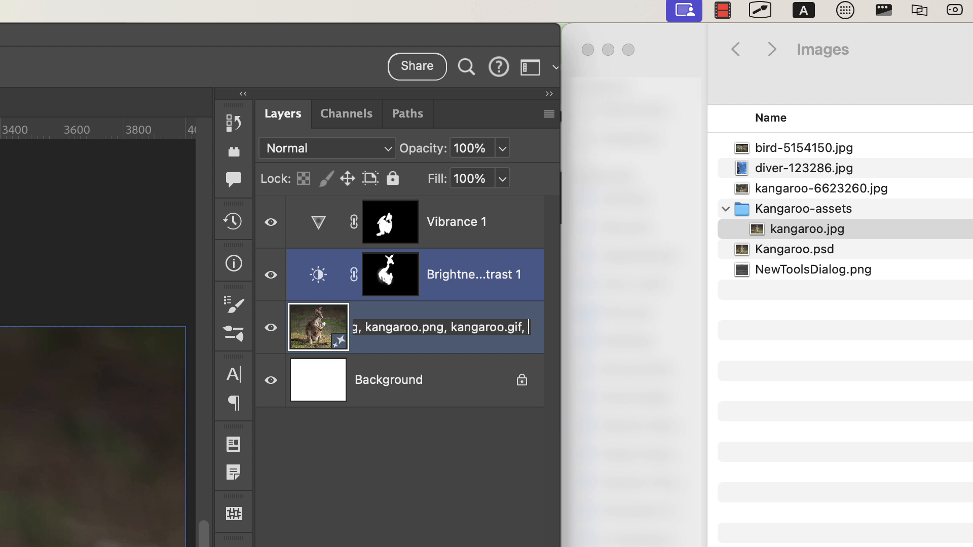
type("kangaroo.")
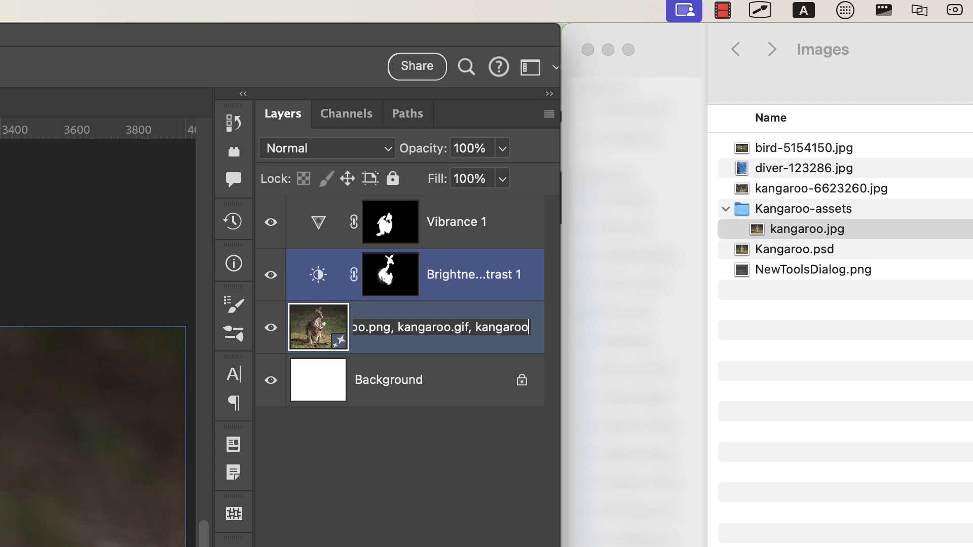
type("svg")
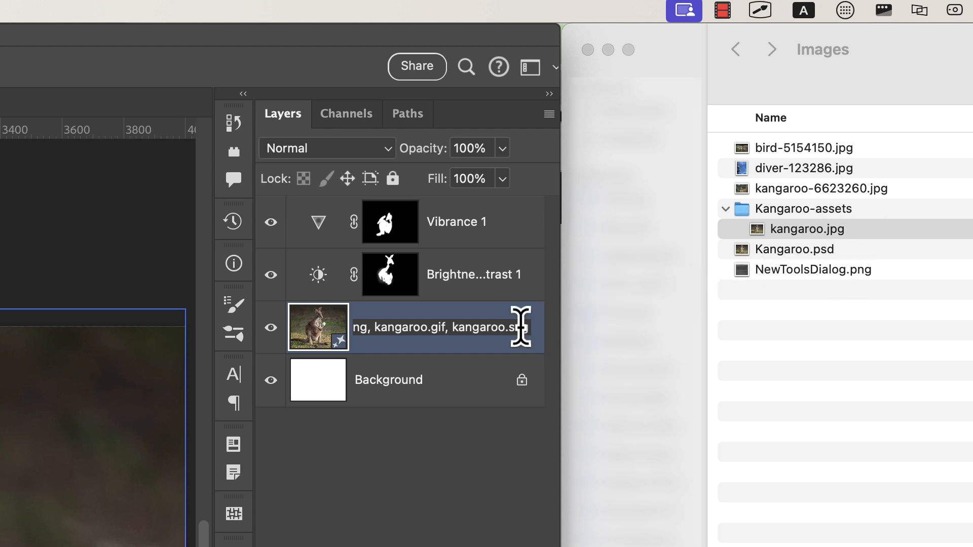
key("Return")
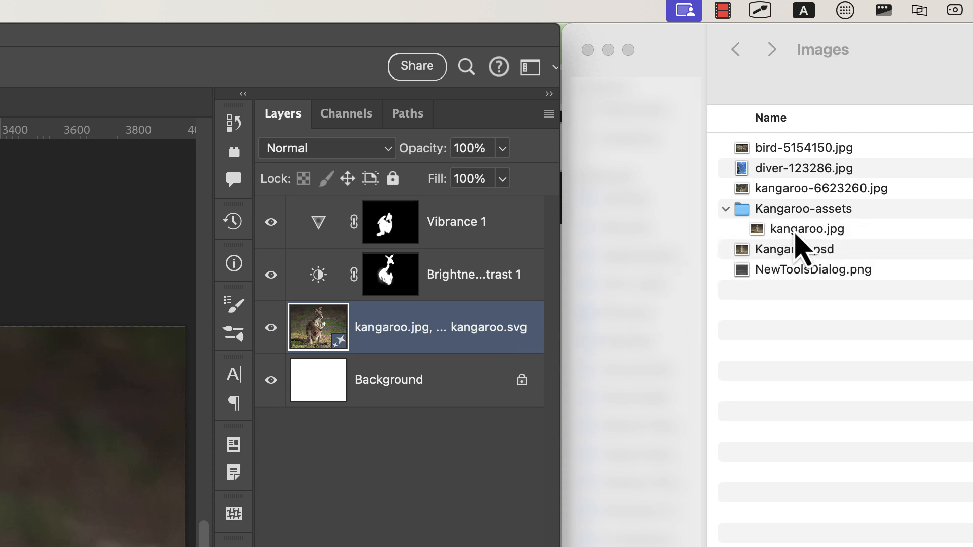
Step: Switch to Finder and preview kangaroo.gif and kangaroo.jpg in Kangaroo-assets, shrinking the preview window to uncover the file list
left_click(794, 234)
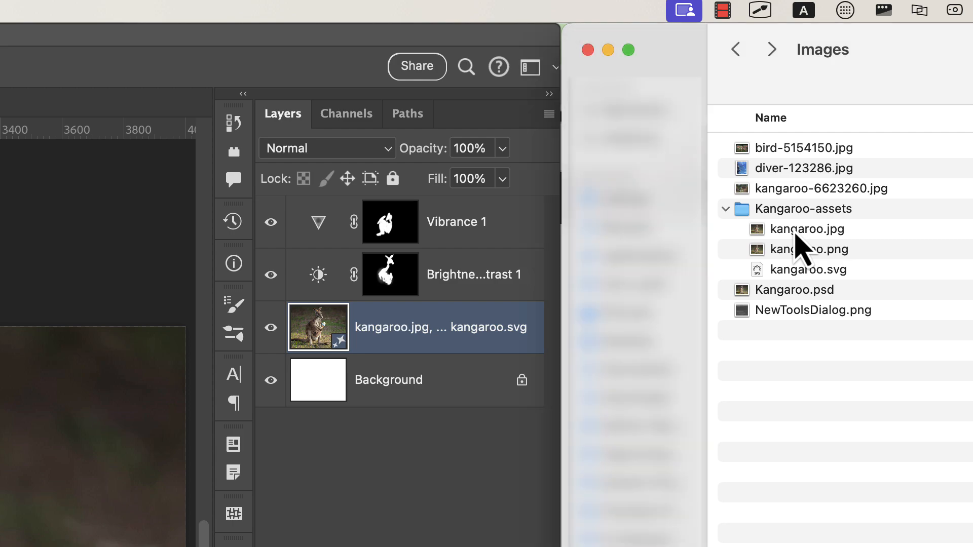
left_click(808, 236)
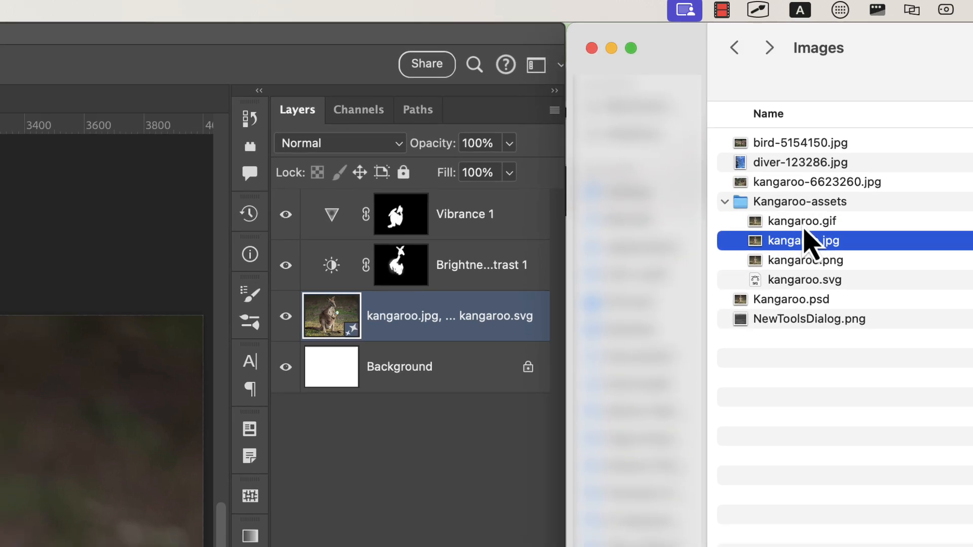
left_click(806, 229)
key("space")
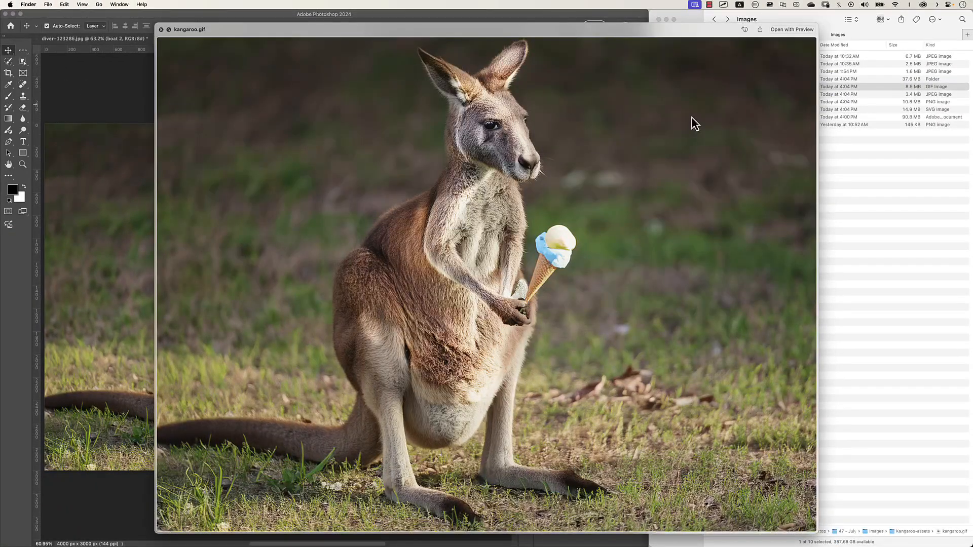
key("Down")
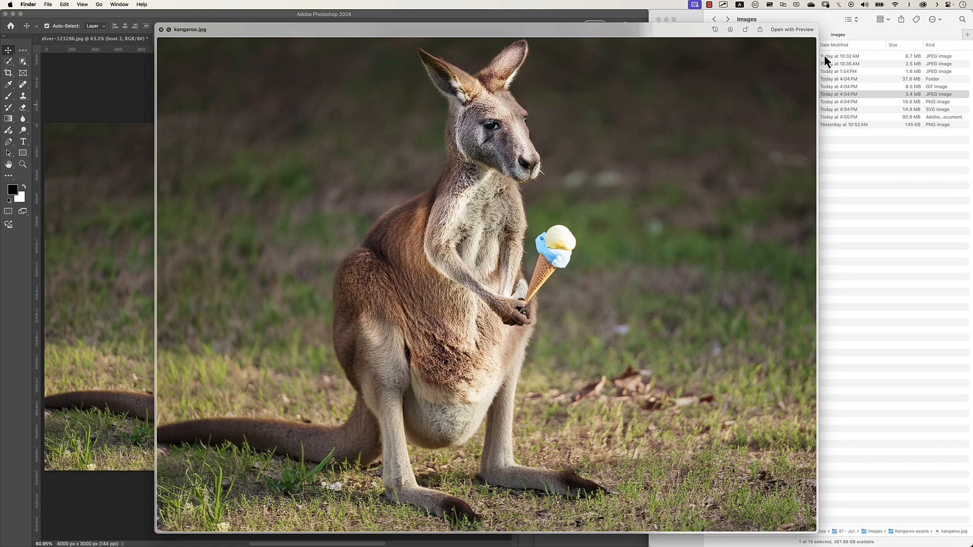
left_click_drag(817, 24, 582, 53)
left_click_drag(472, 60, 479, 35)
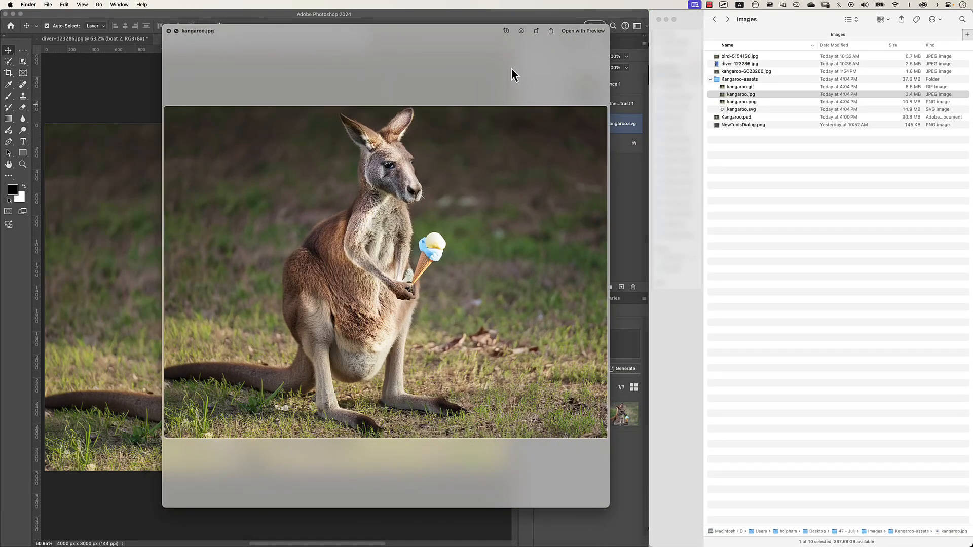
Step: Preview kangaroo.png and kangaroo.svg, look across the width of the SVG, and close the preview
key("Down")
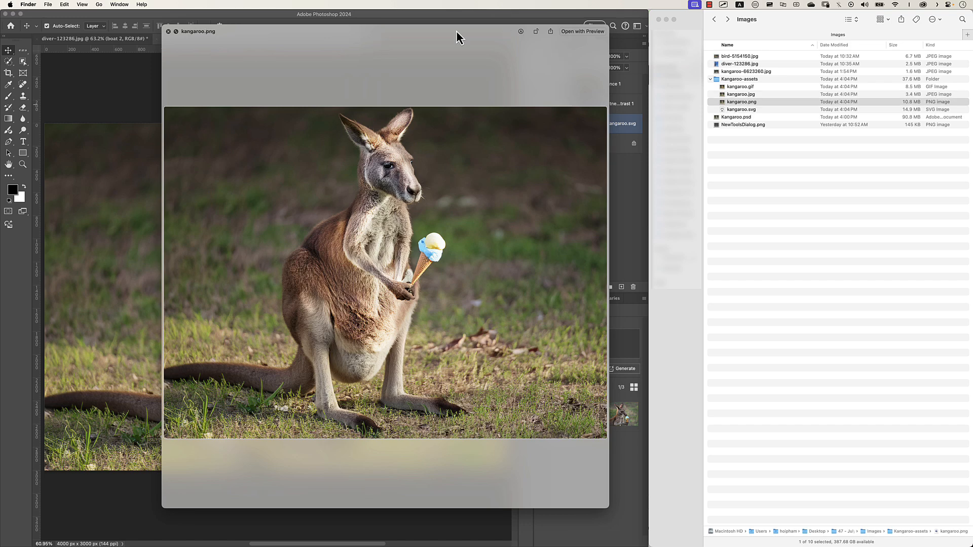
key("Down")
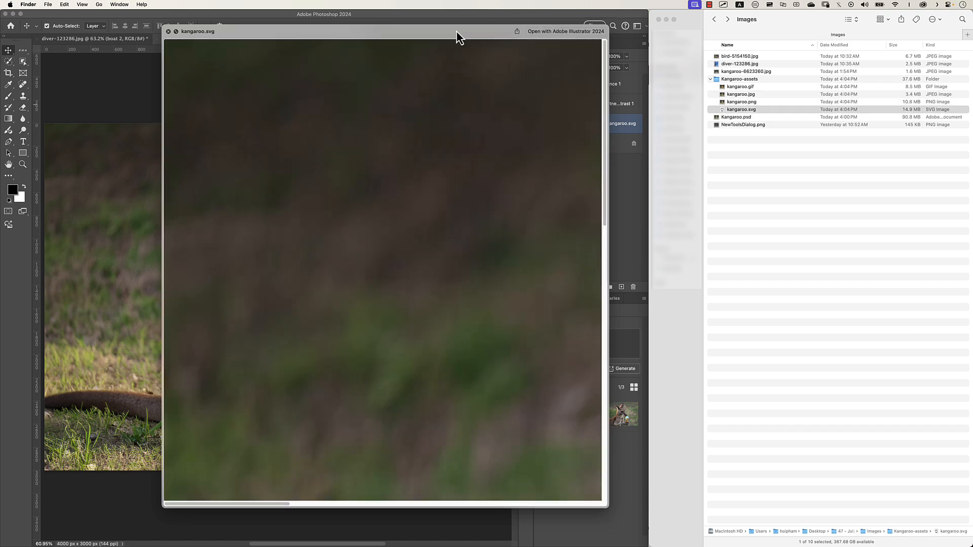
left_click(473, 504)
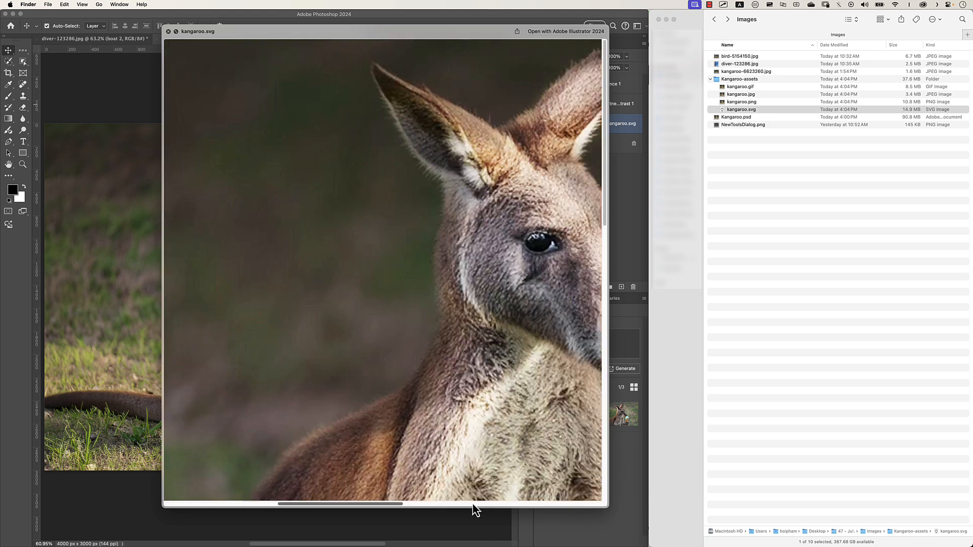
left_click(473, 503)
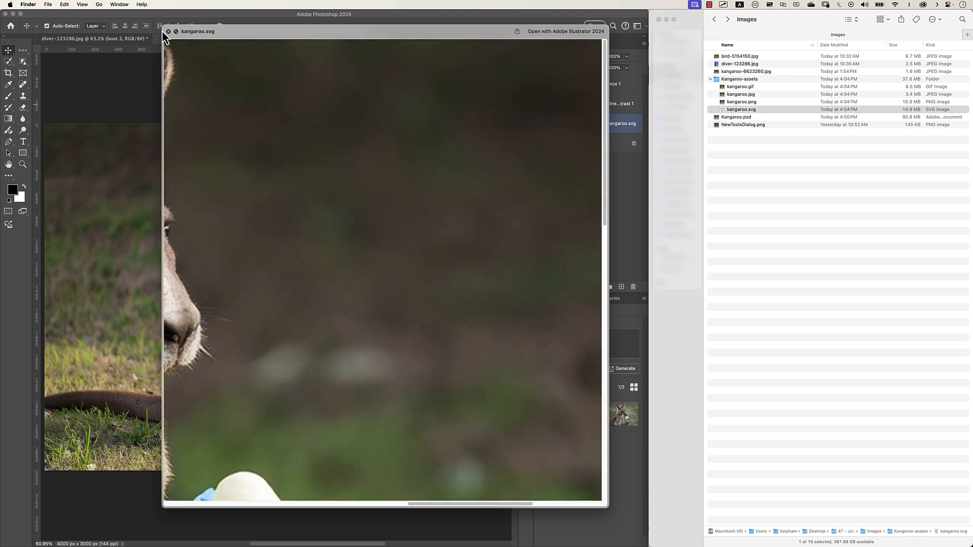
left_click(168, 32)
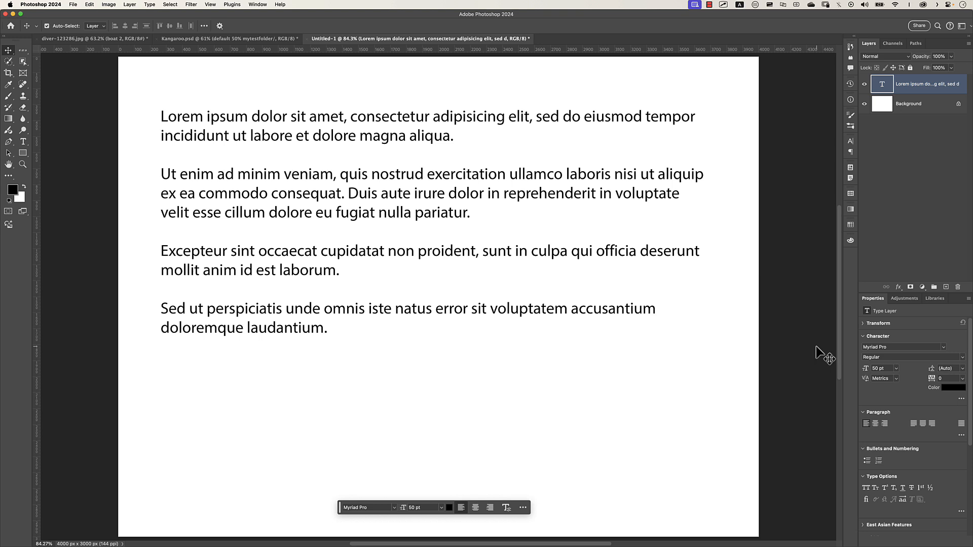
Step: Select all the text and format it as a bulleted list, trying the dash and hollow-circle bullets before returning to the solid dot
double_click(250, 132)
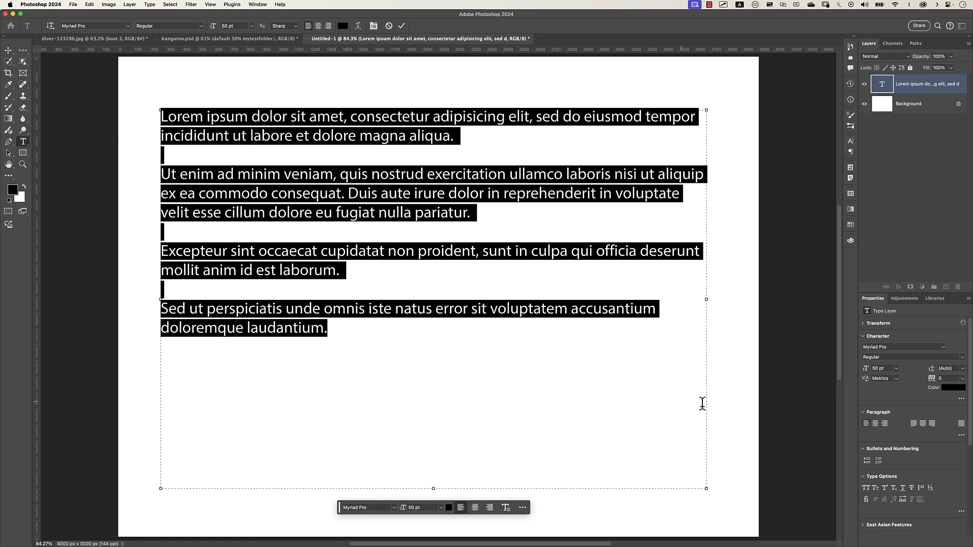
left_click_drag(335, 328, 155, 109)
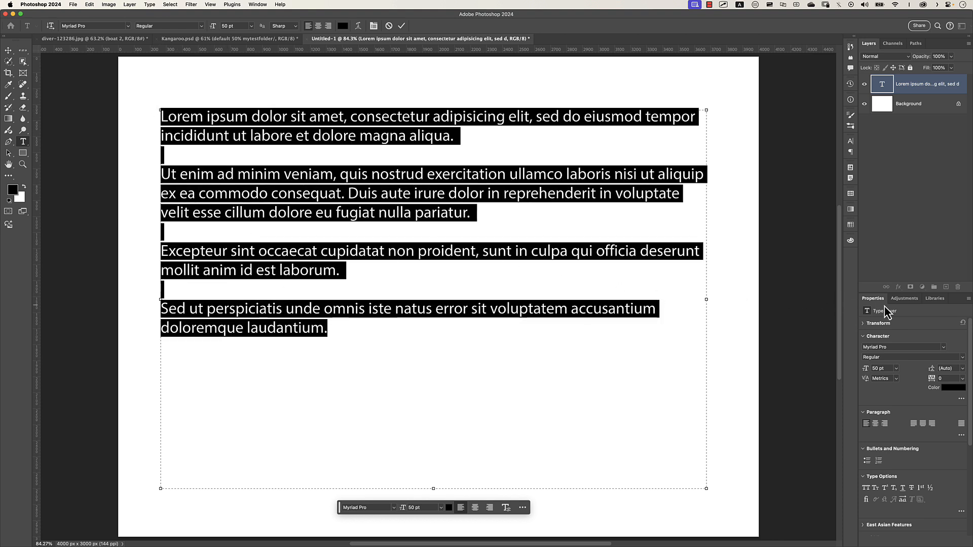
left_click(868, 461)
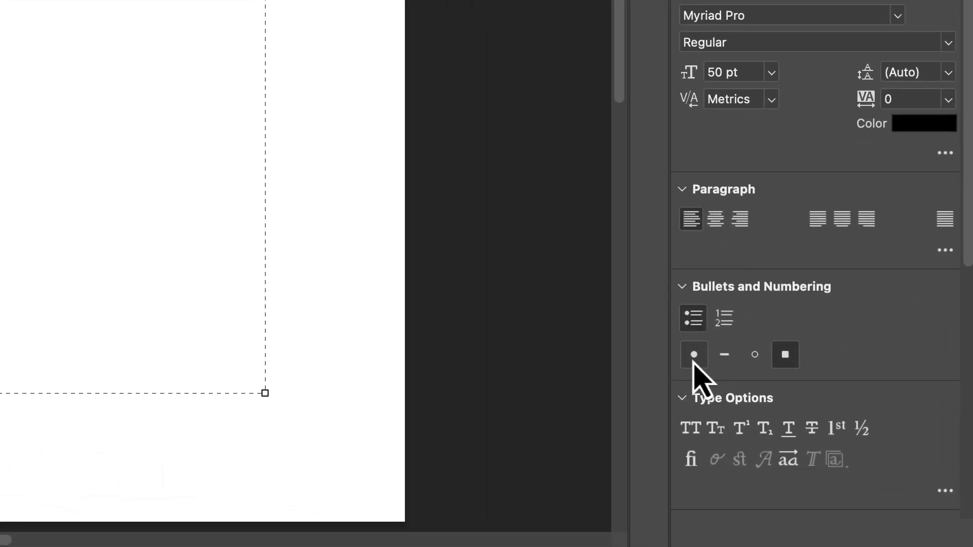
left_click(694, 360)
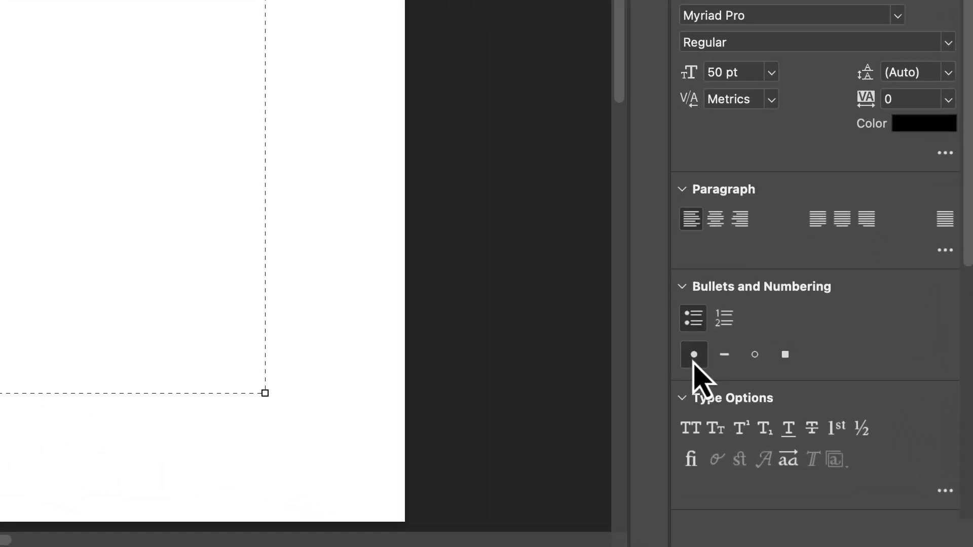
left_click(724, 357)
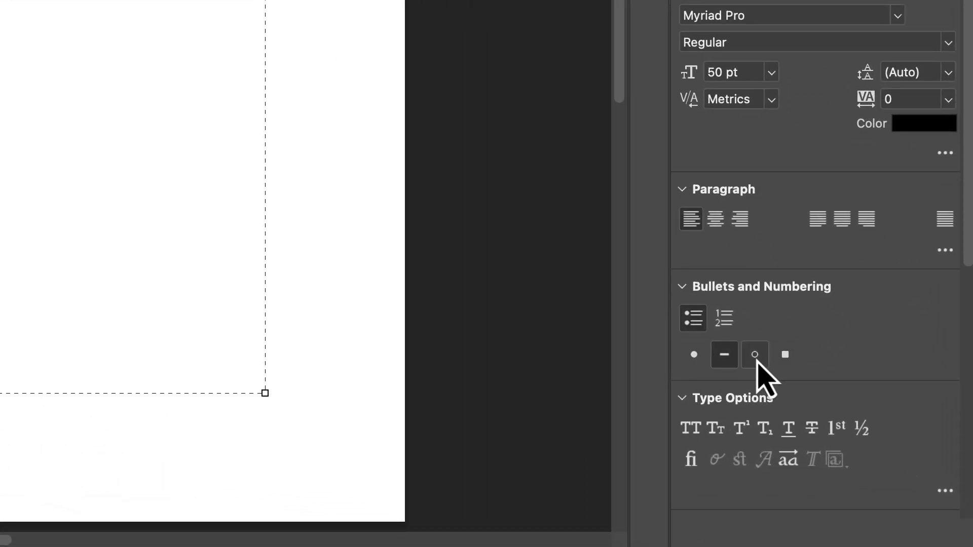
left_click(756, 359)
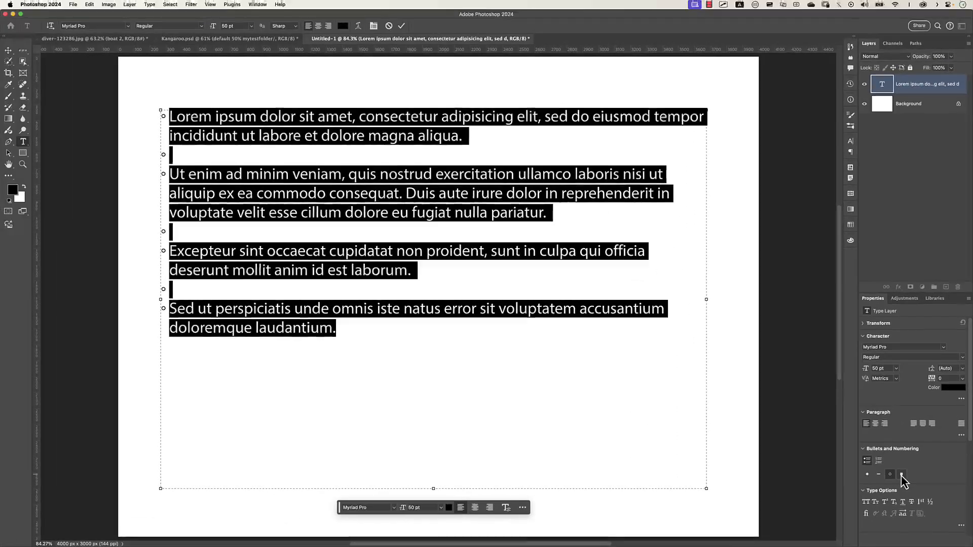
left_click(867, 474)
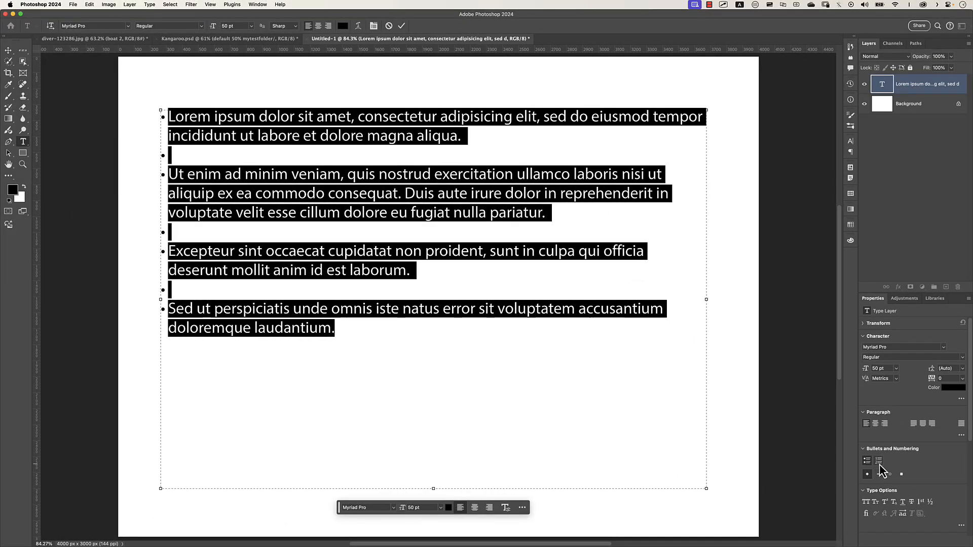
Step: Convert the selected text to a numbered list, trying each numbering style in turn and ending on the 001, 002 style
left_click(879, 460)
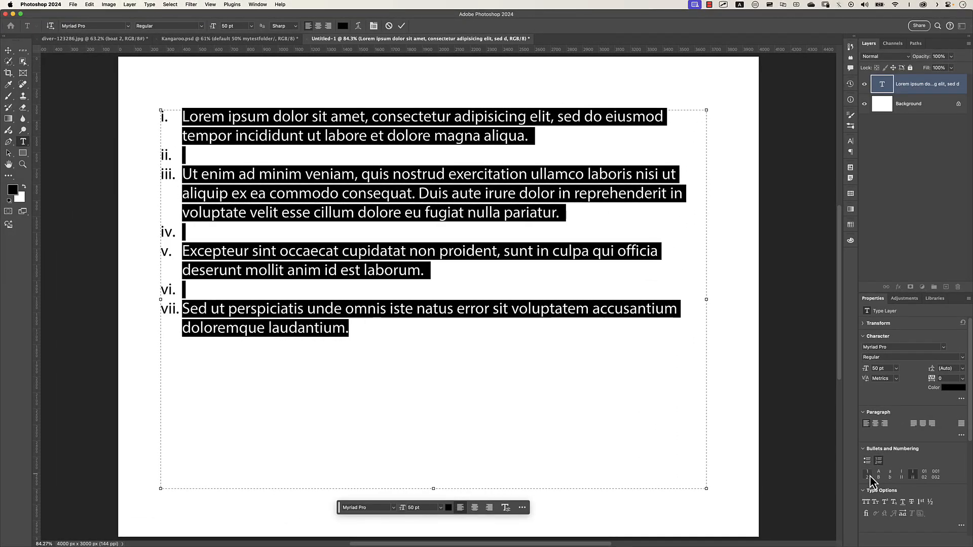
left_click(868, 475)
left_click(879, 475)
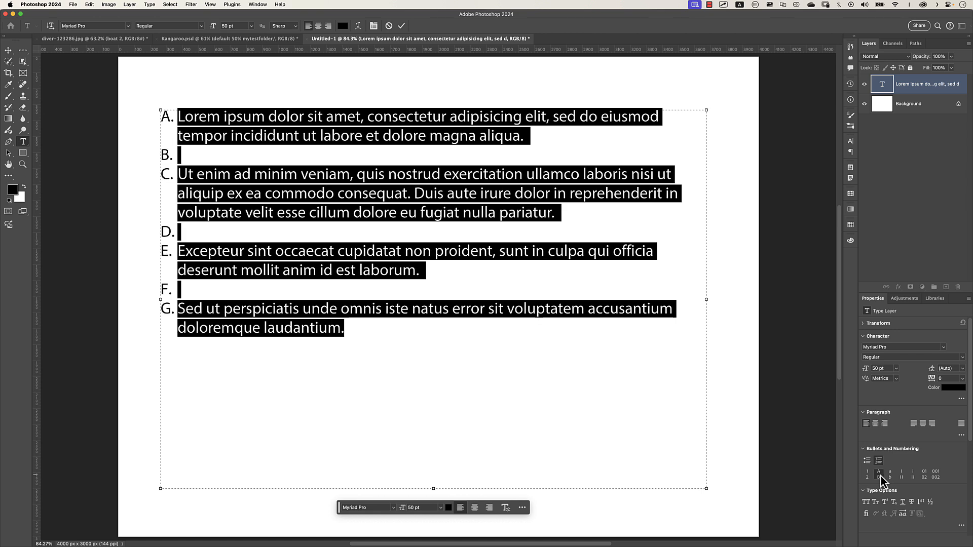
left_click(889, 475)
left_click(902, 475)
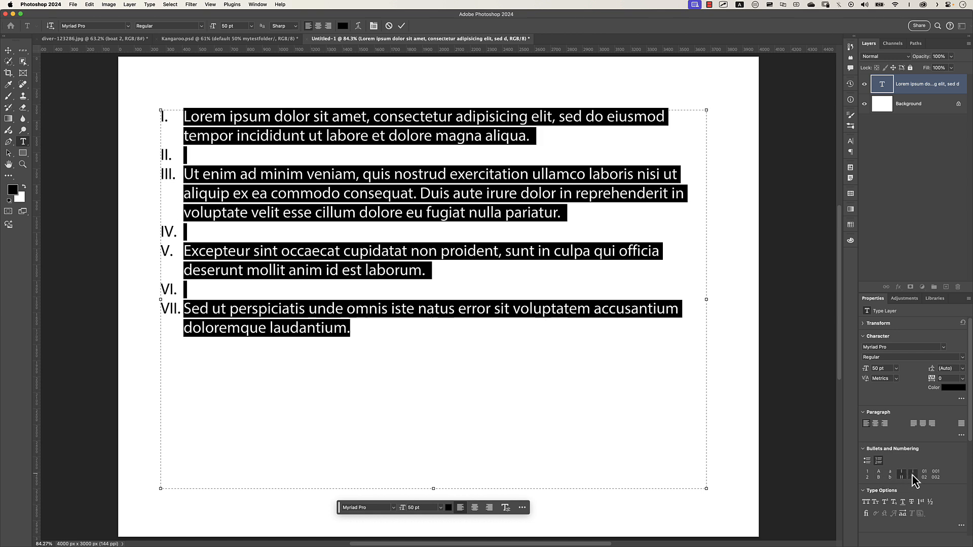
left_click(913, 475)
left_click(924, 475)
left_click(935, 475)
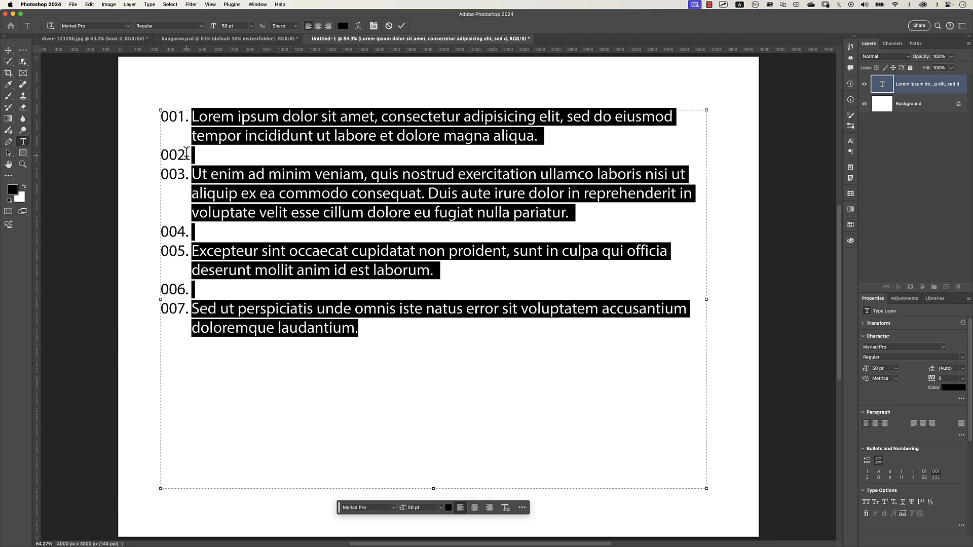
Step: Delete the empty list items between the paragraphs
left_click(208, 155)
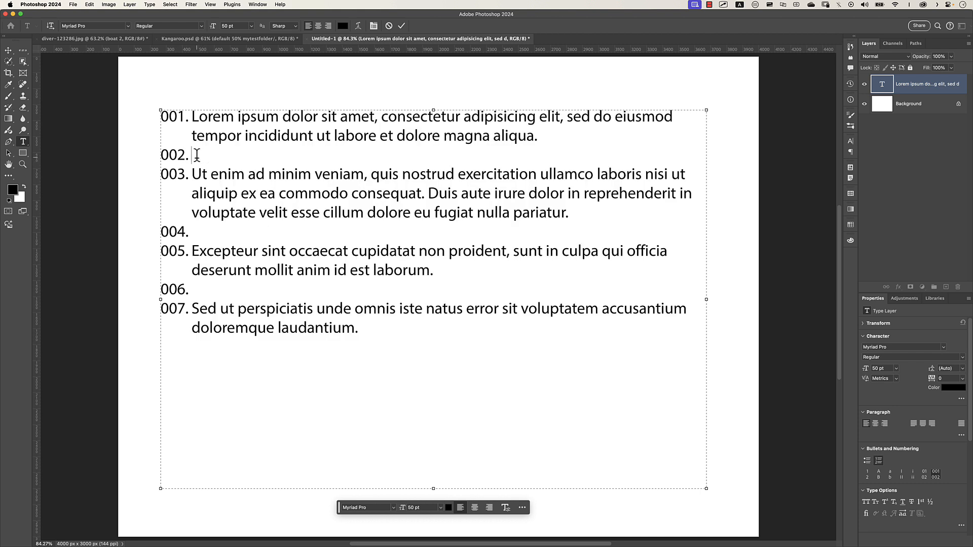
key("BackSpace")
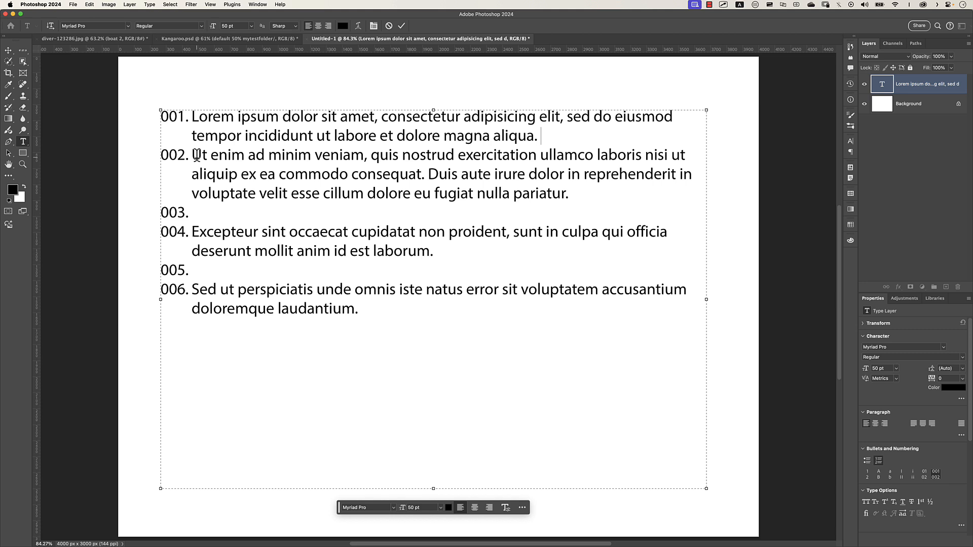
left_click(200, 214)
key("BackSpace")
left_click(217, 247)
key("BackSpace")
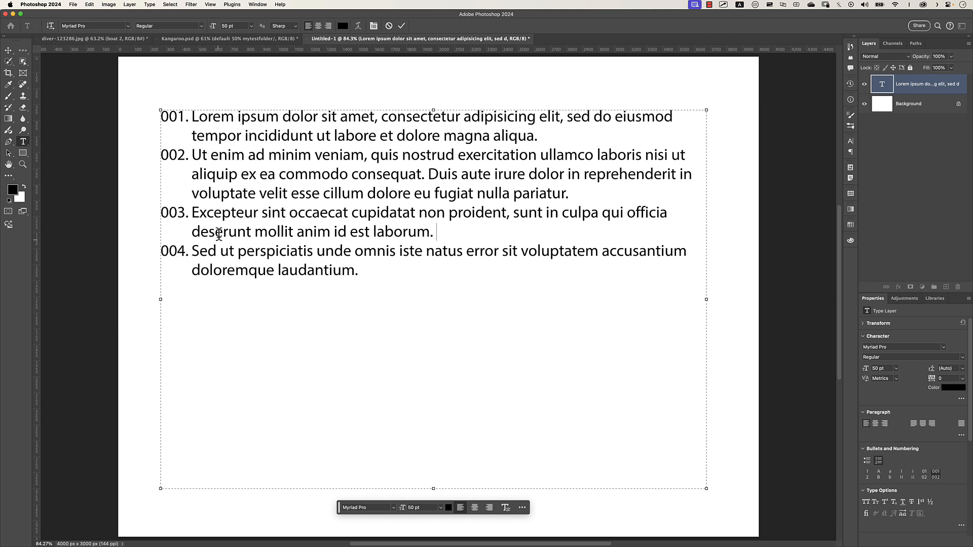
Step: Show the Paragraph panel, switch the third paragraph between bulleted and numbered formatting, and remove its list formatting
left_click(259, 5)
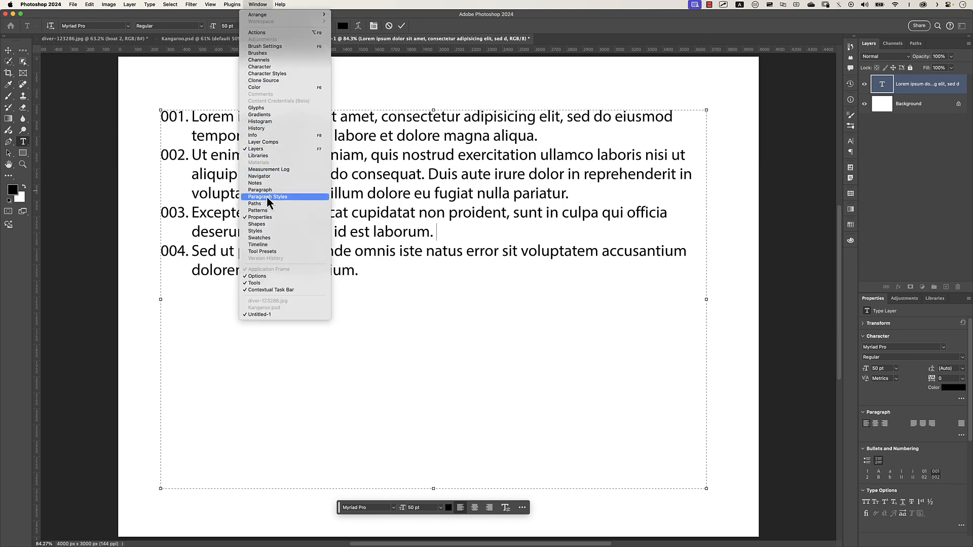
left_click(263, 189)
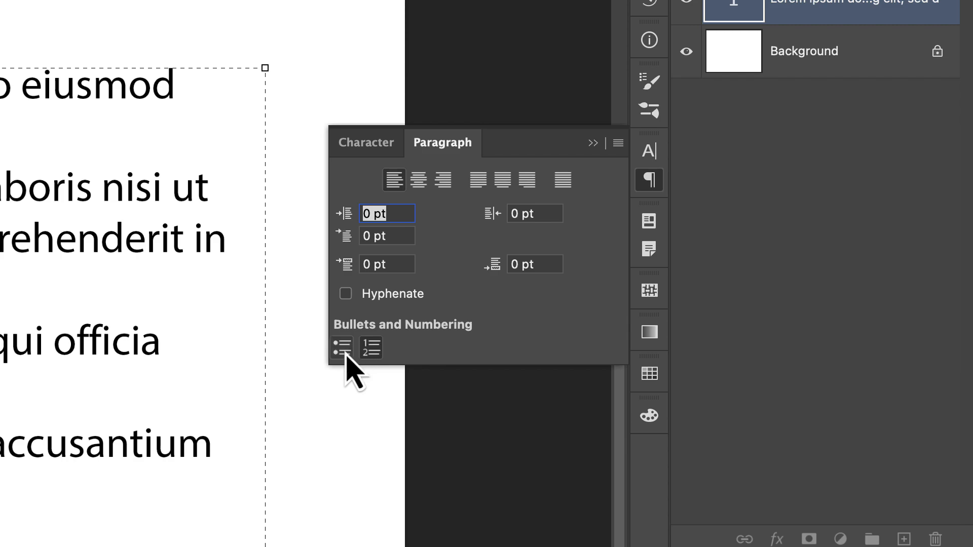
left_click(341, 347)
left_click(374, 353)
left_click(347, 354)
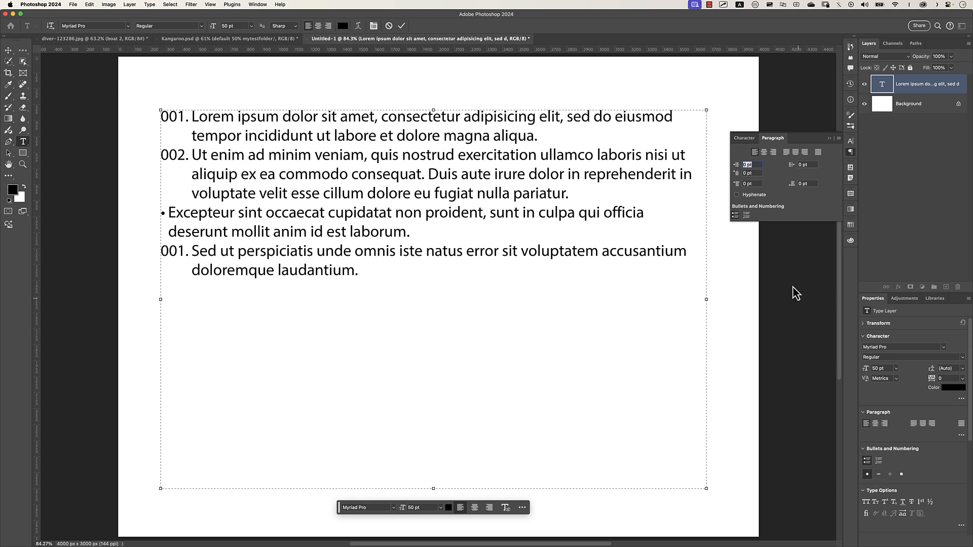
left_click(736, 215)
Step: Select all the text and make it a bulleted list with square bullets, toggling the bullets off and on
key("super+a")
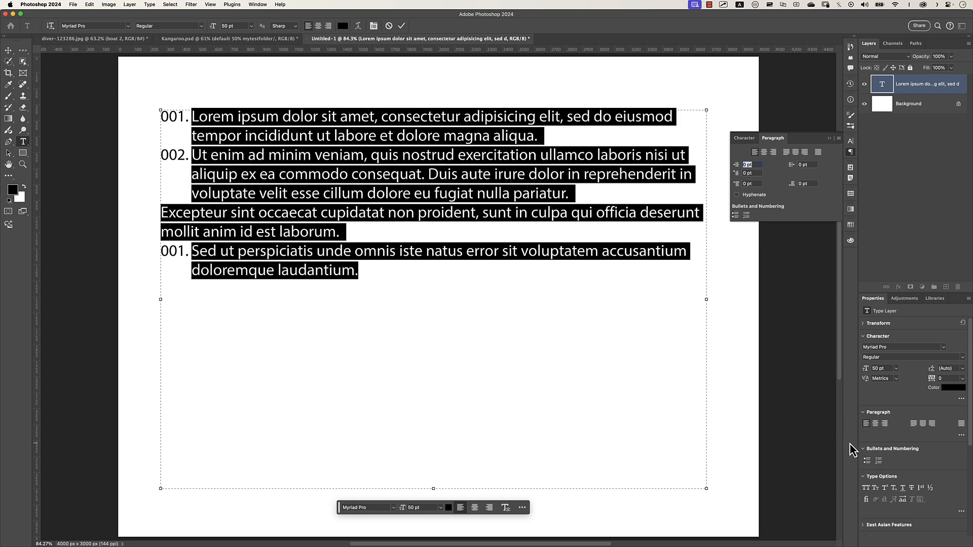
left_click(867, 460)
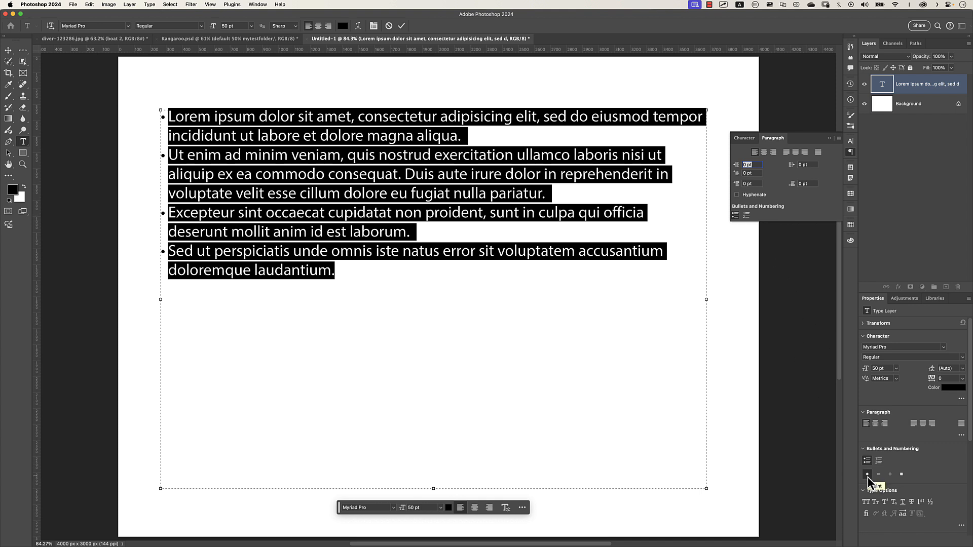
left_click(735, 216)
left_click(734, 217)
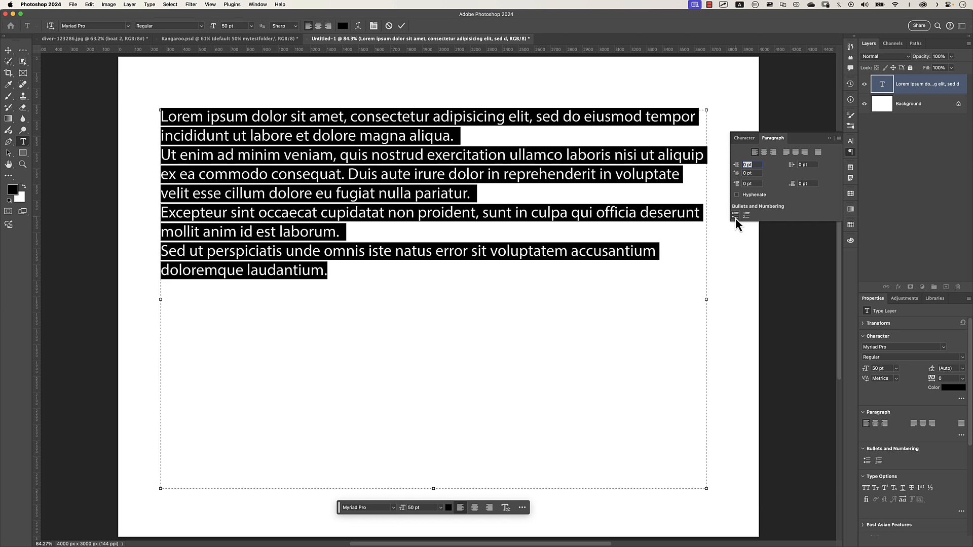
left_click(735, 217)
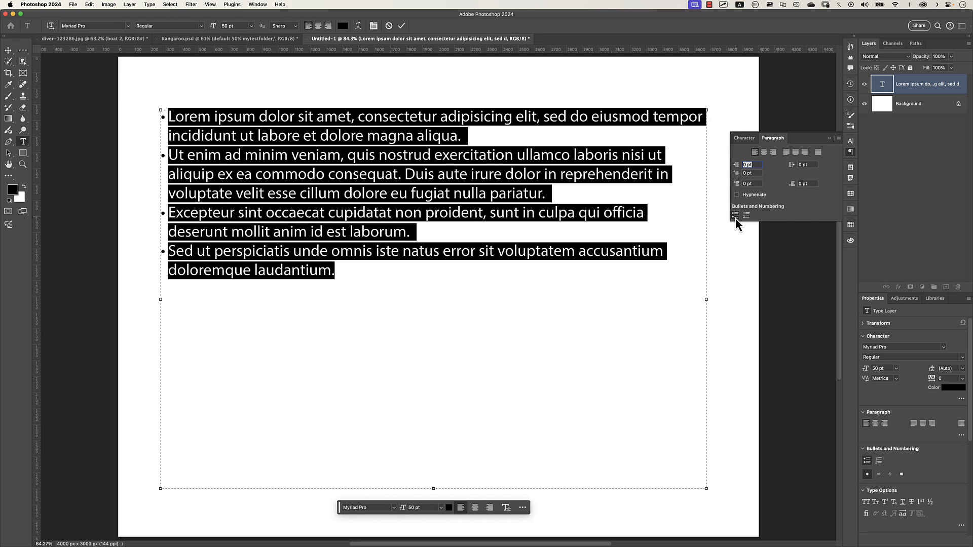
left_click(901, 473)
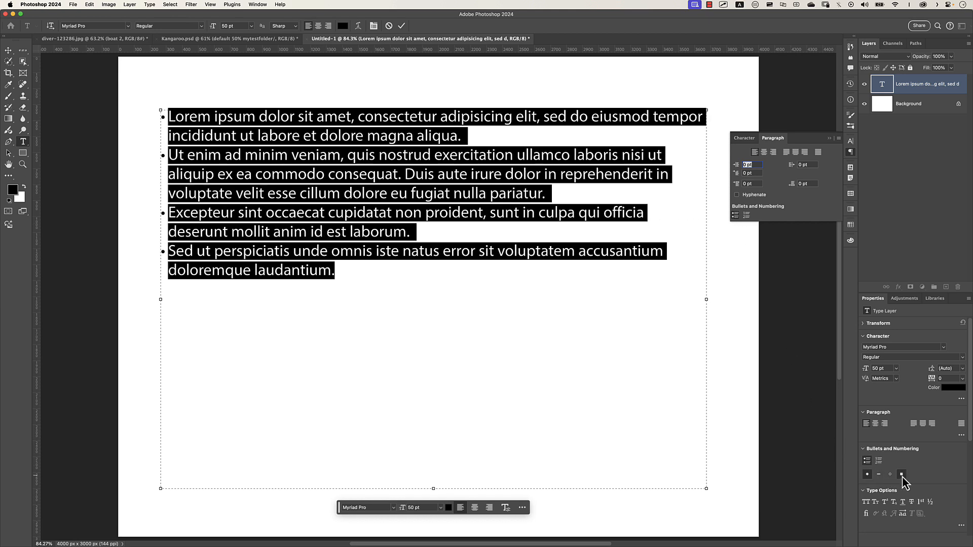
left_click(738, 216)
left_click(738, 216)
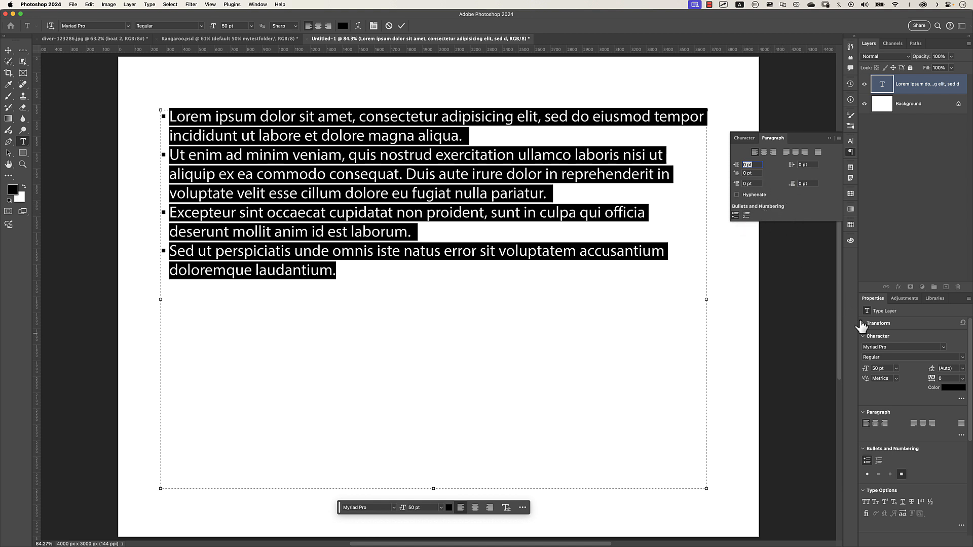
Step: Number all the paragraphs in the 1, 2 style and add a new line without numbering below the fourth item
left_click(746, 216)
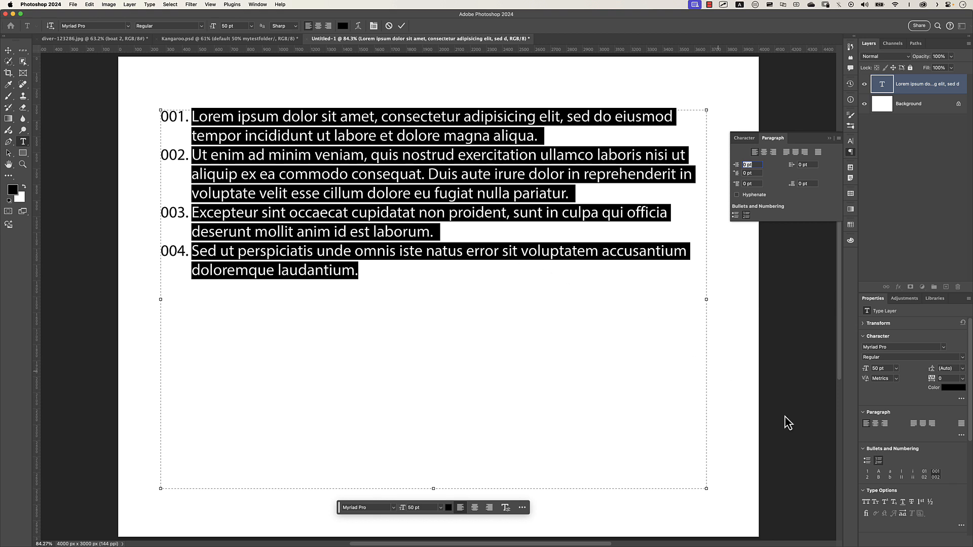
left_click(867, 474)
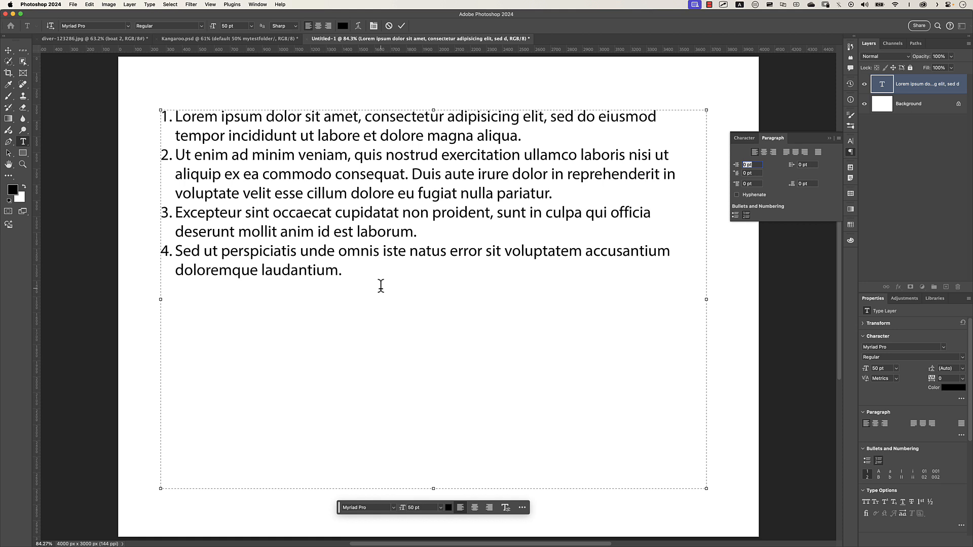
key("Return")
left_click(746, 215)
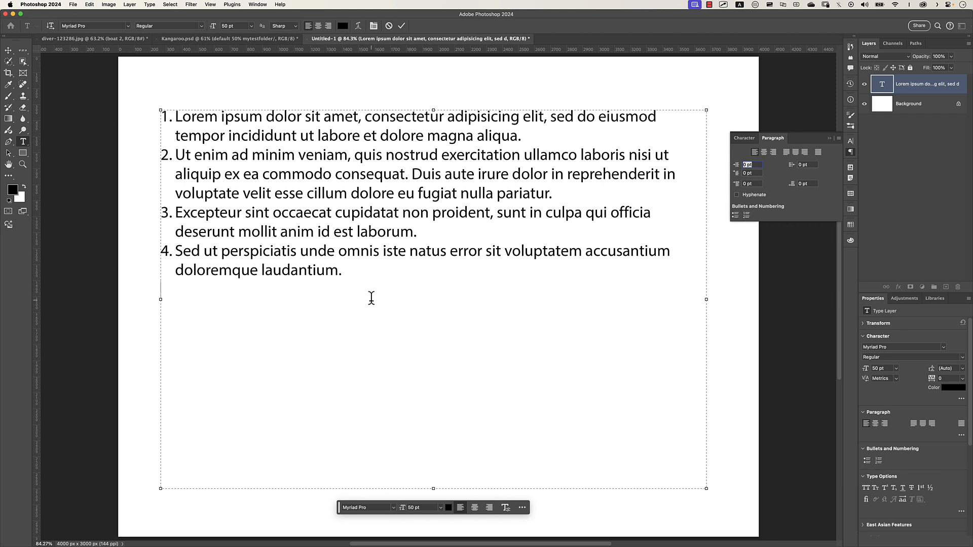
Step: Enter "* # > +" on the new line and start another line below it without a bullet
type("* #")
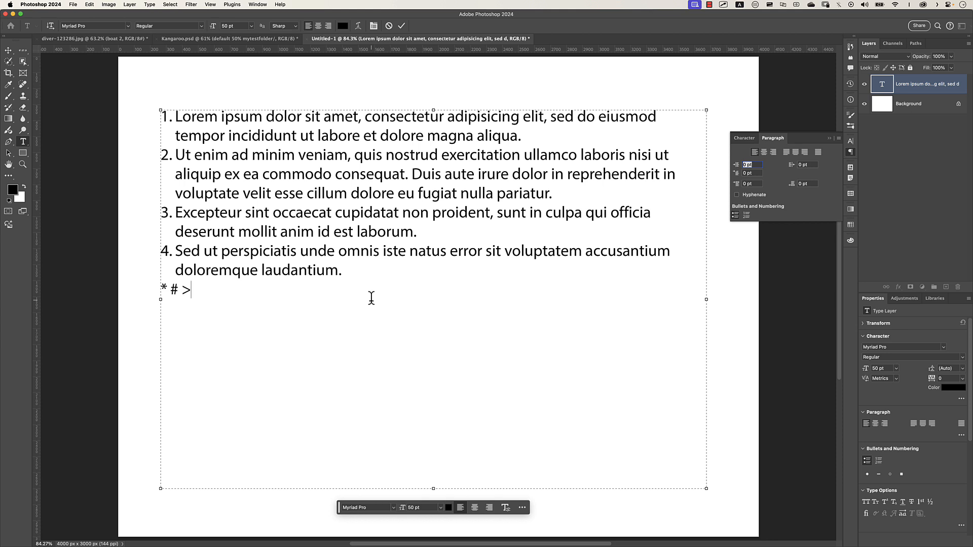
type(" > +")
key("Return")
left_click(736, 215)
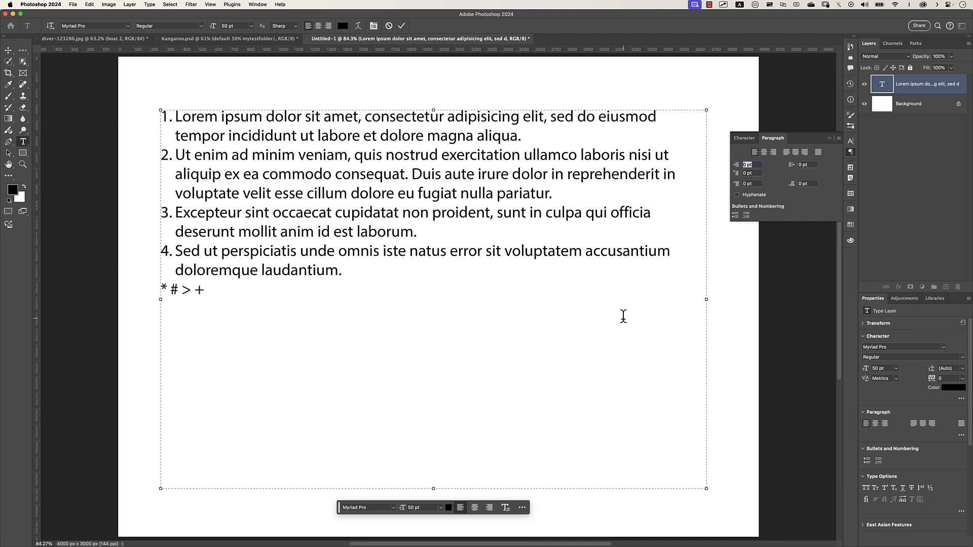
Step: Create a list with # as the bullet character, adding the items "hello world" and "hello again"
type("#")
key("BackSpace")
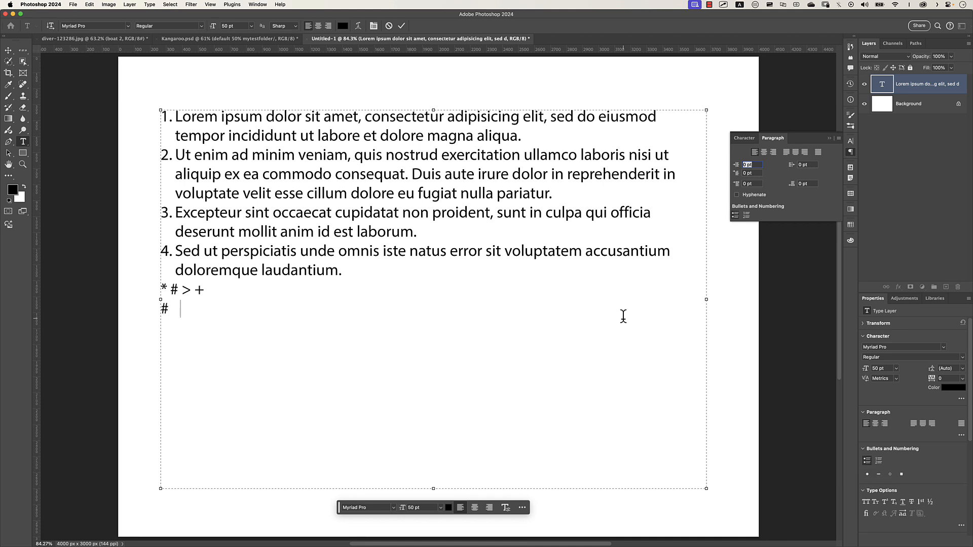
type("hello world")
key("Return")
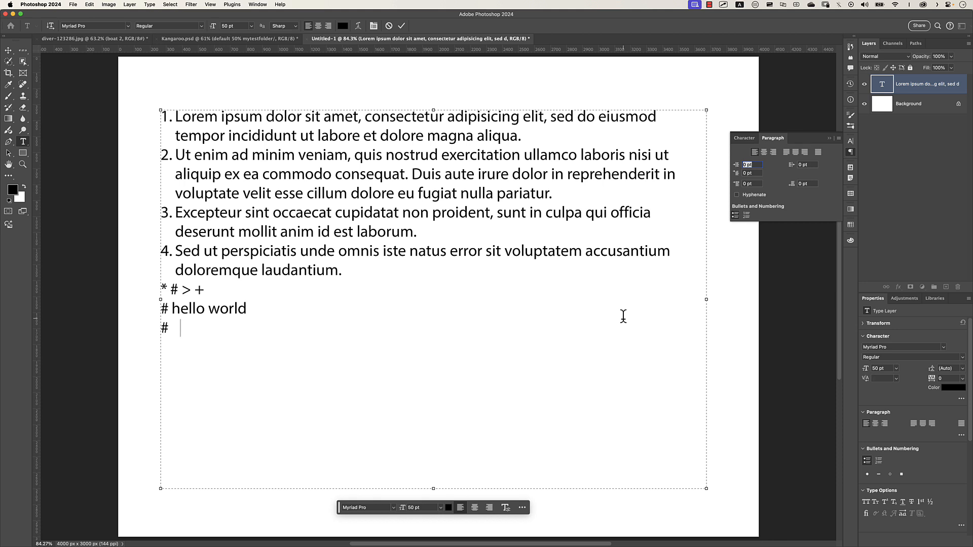
type("hello again")
key("Return")
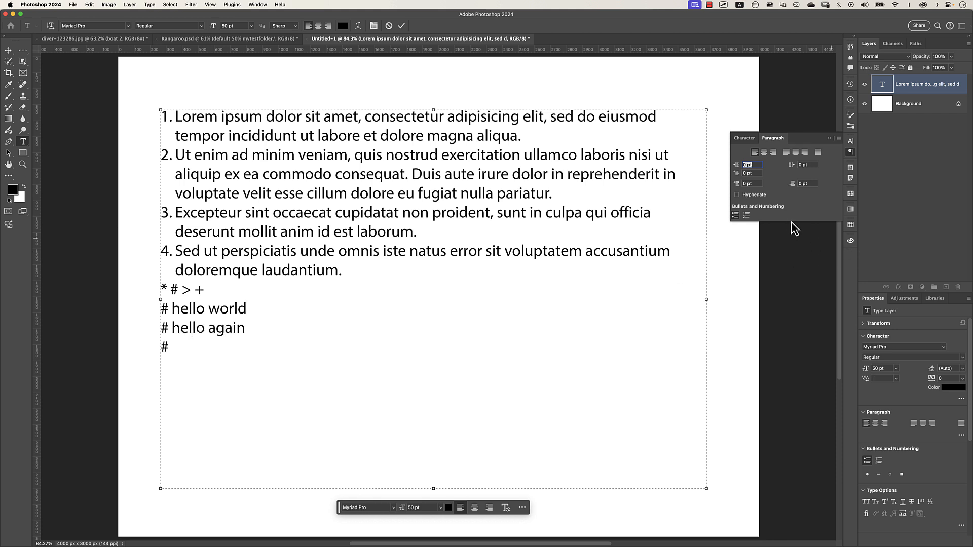
Step: End the # list, add the items "hello" and "s" with > bullets, and add "hello worlds" with a + bullet
left_click(736, 217)
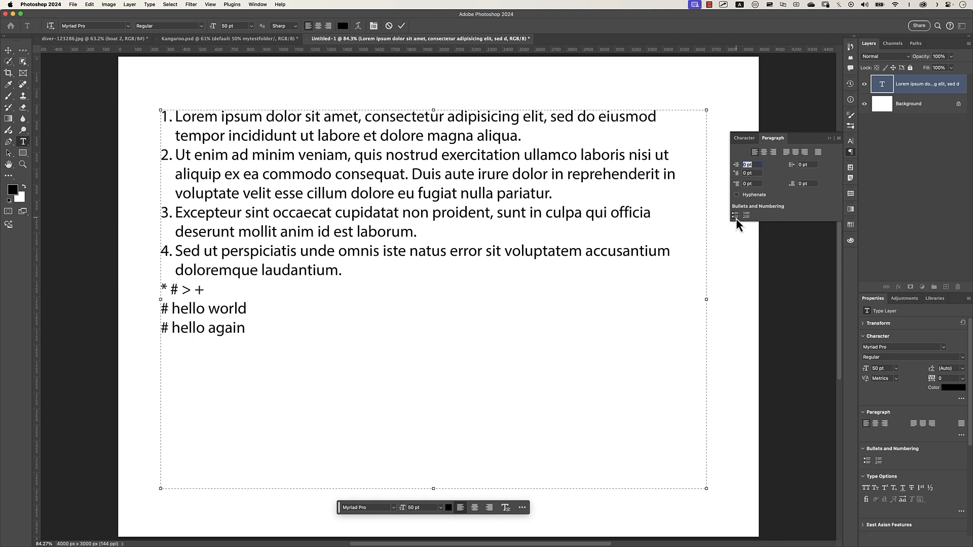
left_click(736, 217)
type("hello")
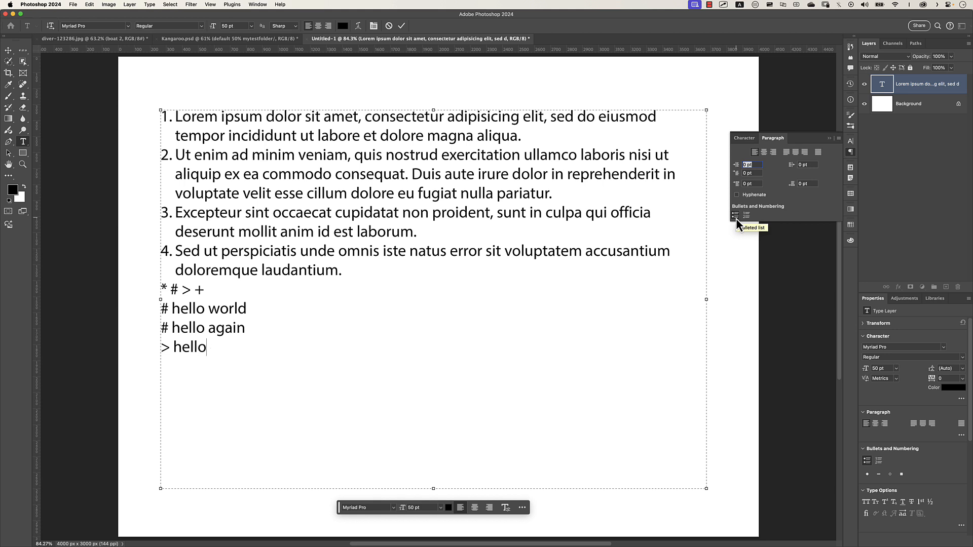
key("Return")
type("s")
key("Return")
key("BackSpace")
type("+ hello worlds")
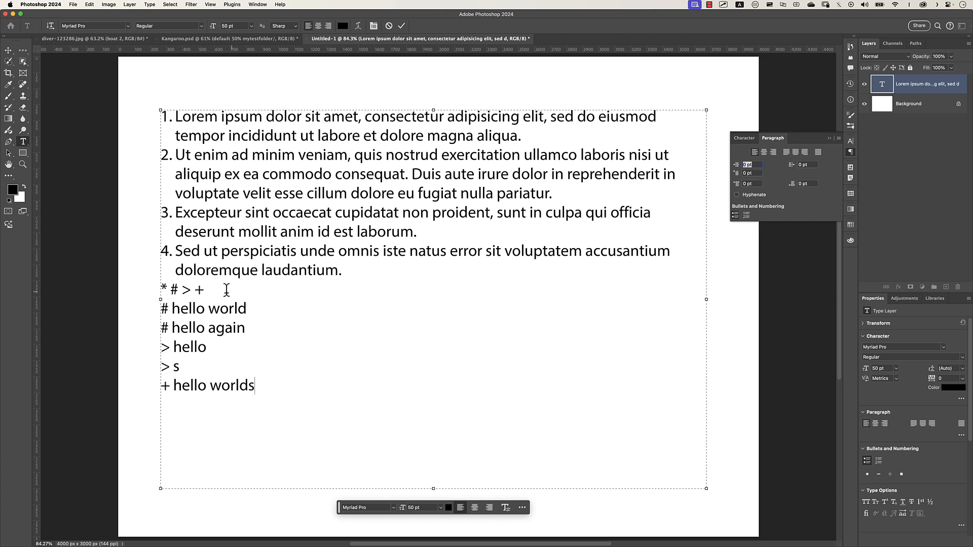
Step: Indent the four numbered paragraphs from the left margin by about 83.5 pt
left_click_drag(226, 290, 160, 289)
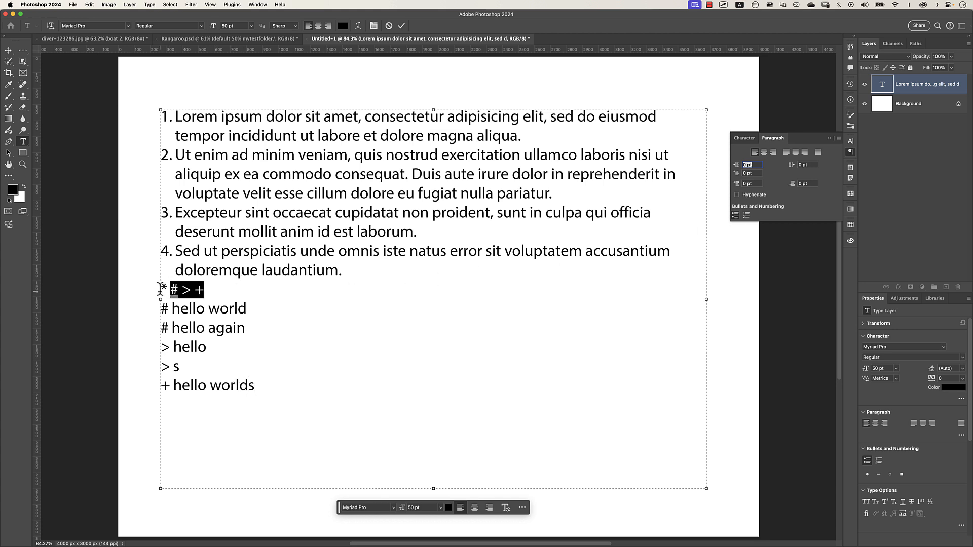
left_click(197, 292)
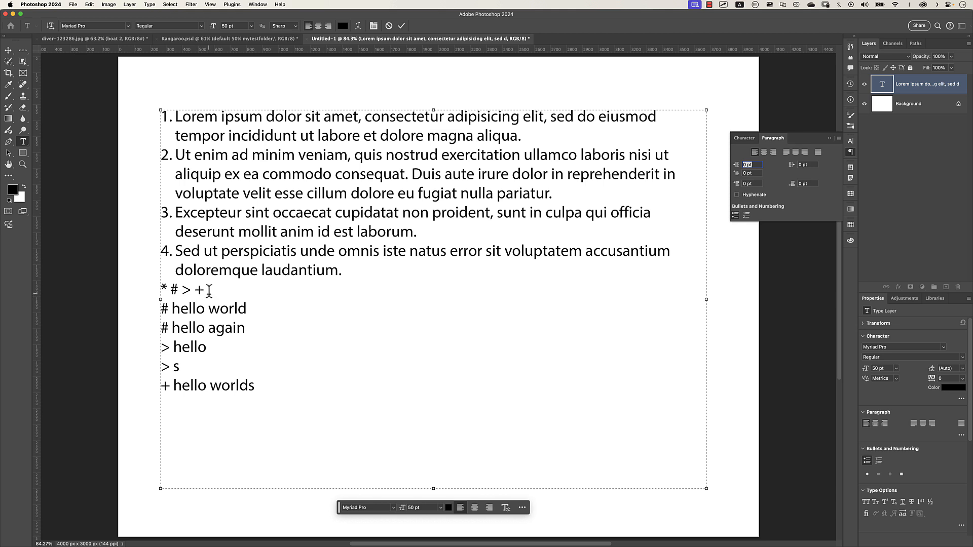
left_click_drag(176, 118, 208, 264)
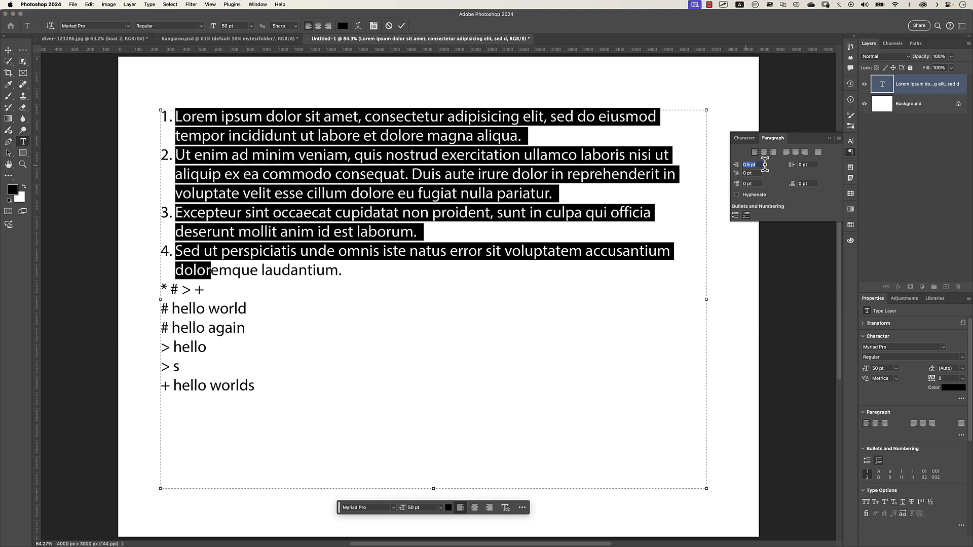
left_click_drag(737, 166, 759, 170)
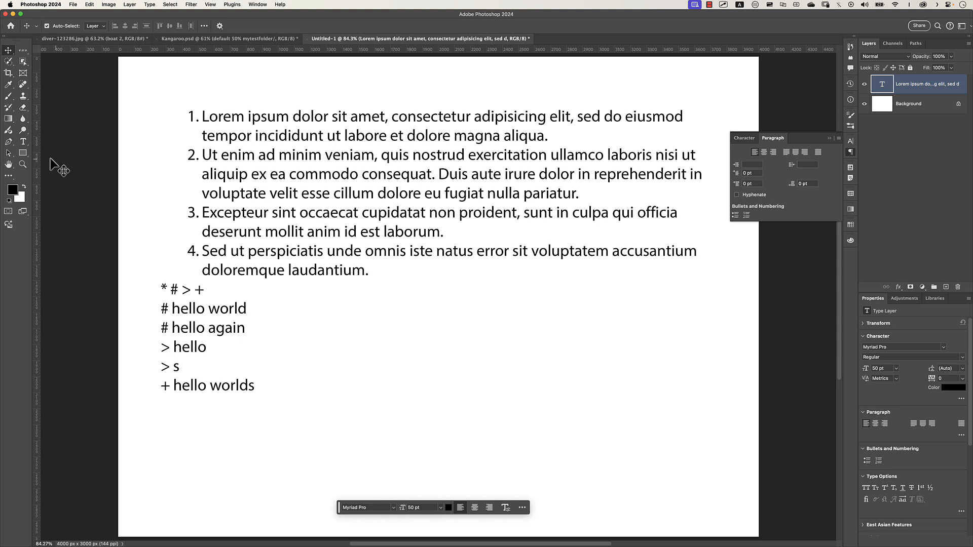
Step: Draw a rectangle about 1421 × 612 px beside the hello lines and give it a red fill
left_click(23, 152)
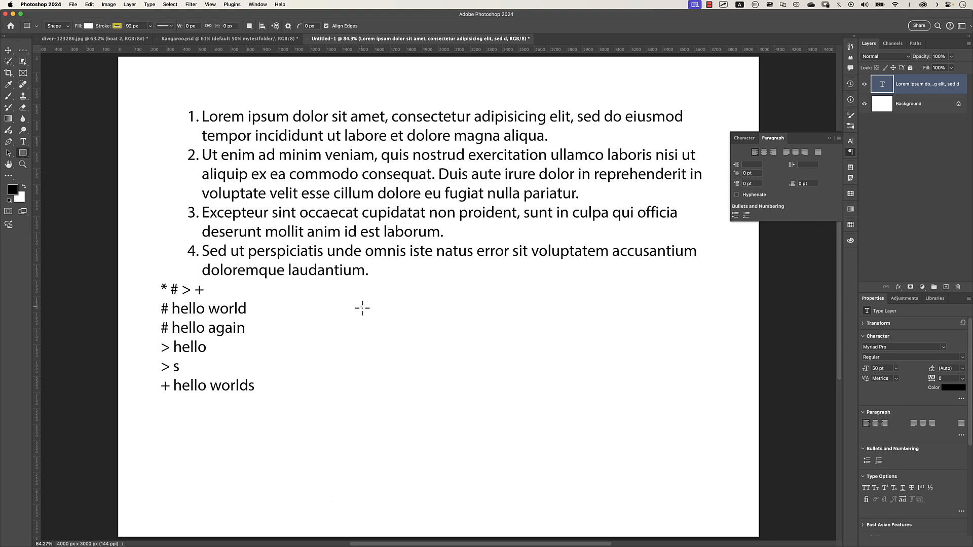
left_click_drag(361, 307, 587, 405)
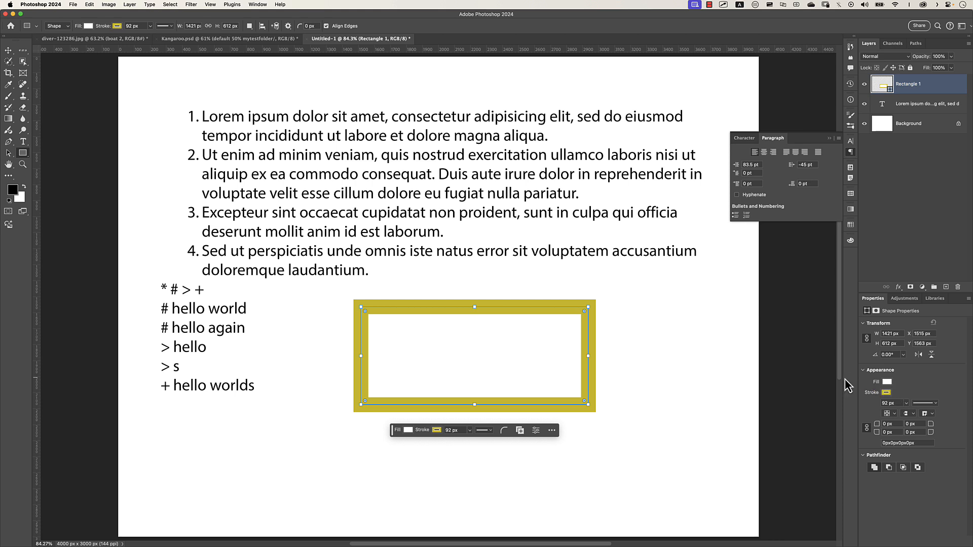
left_click(887, 383)
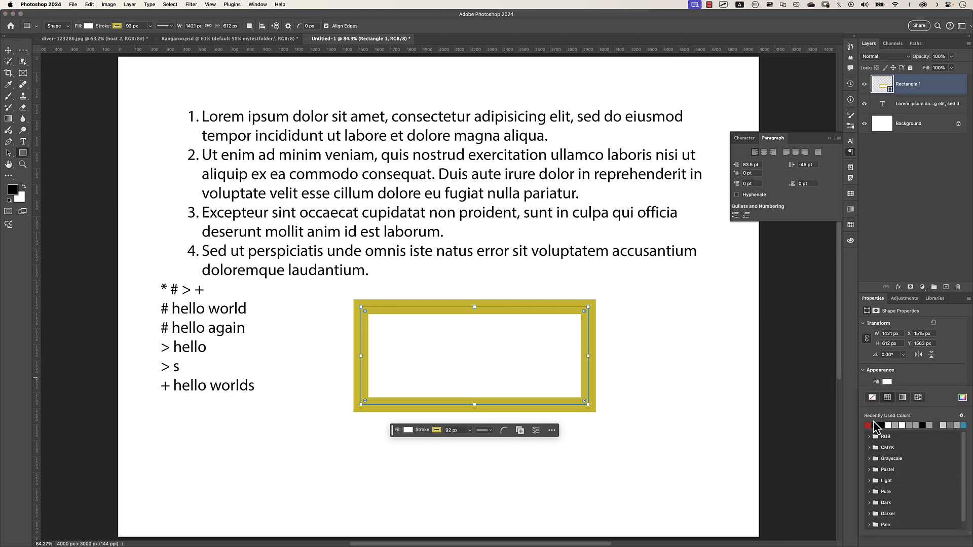
left_click(867, 425)
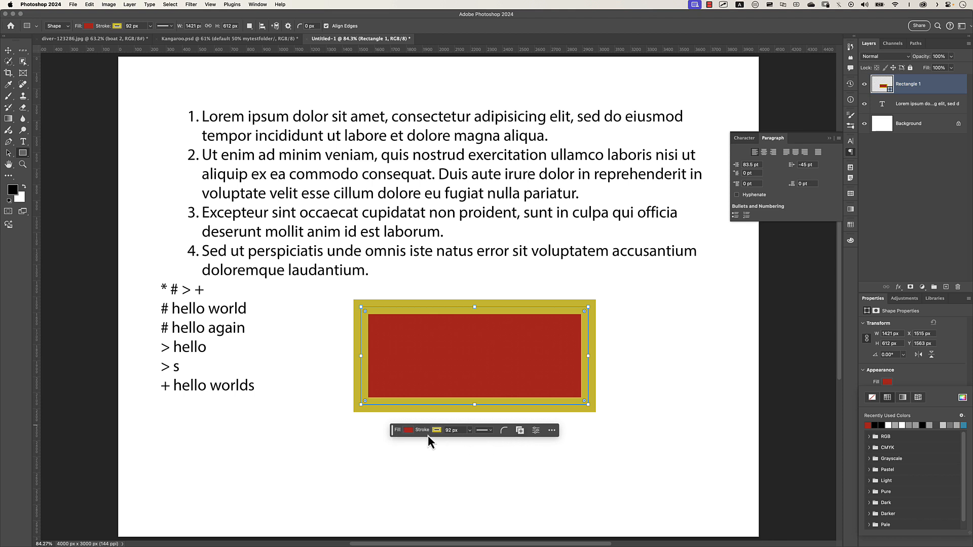
Step: Change the rectangle's stroke to a dashed line aligned to the outside, with a dash length of 7
left_click(491, 431)
left_click(481, 467)
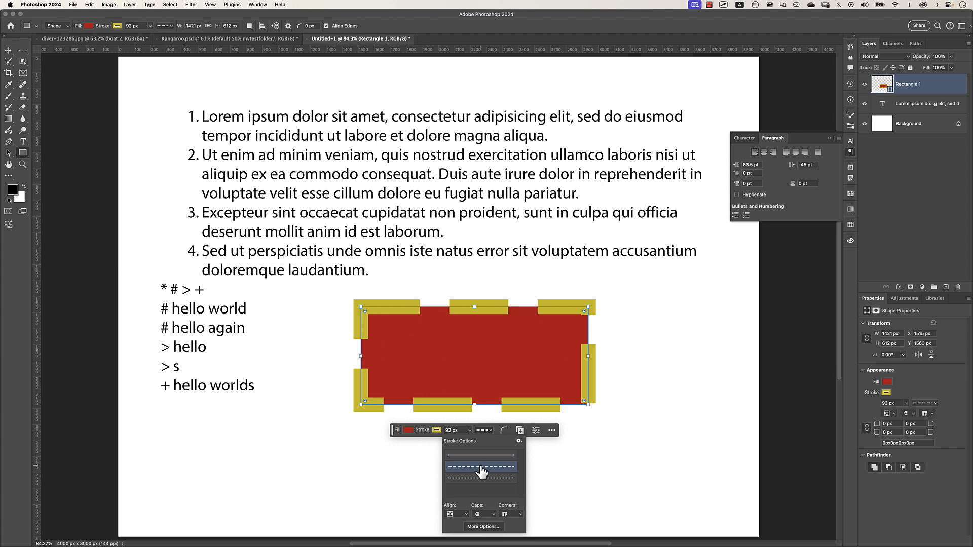
left_click(484, 527)
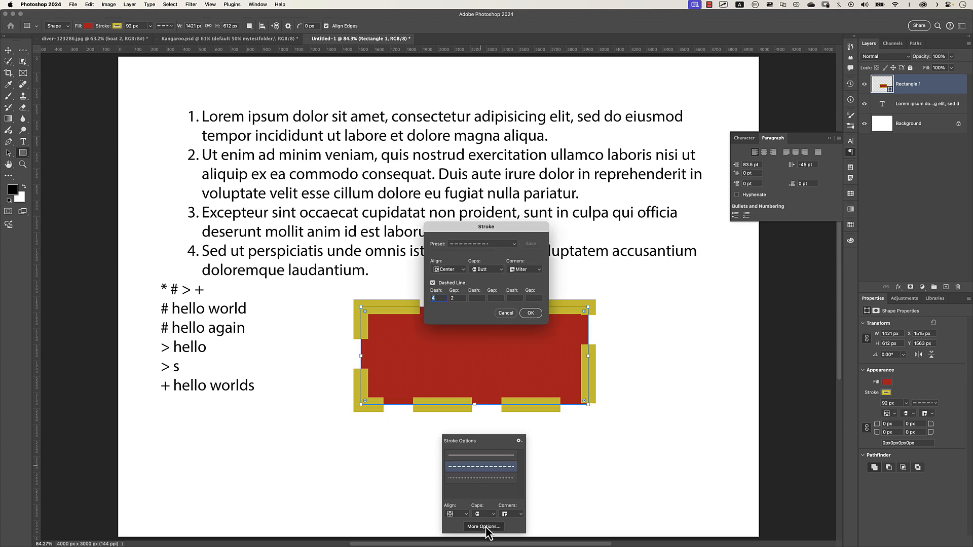
left_click(450, 270)
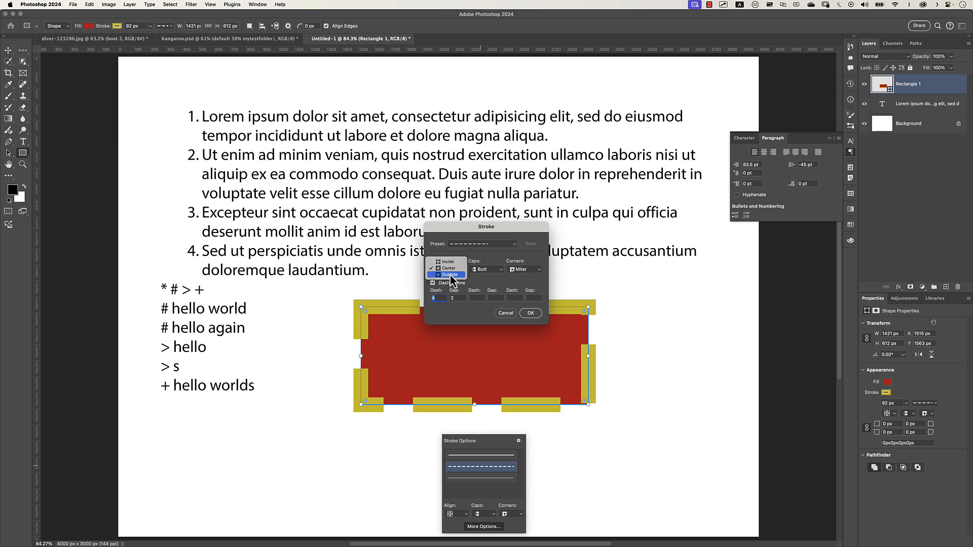
left_click(447, 275)
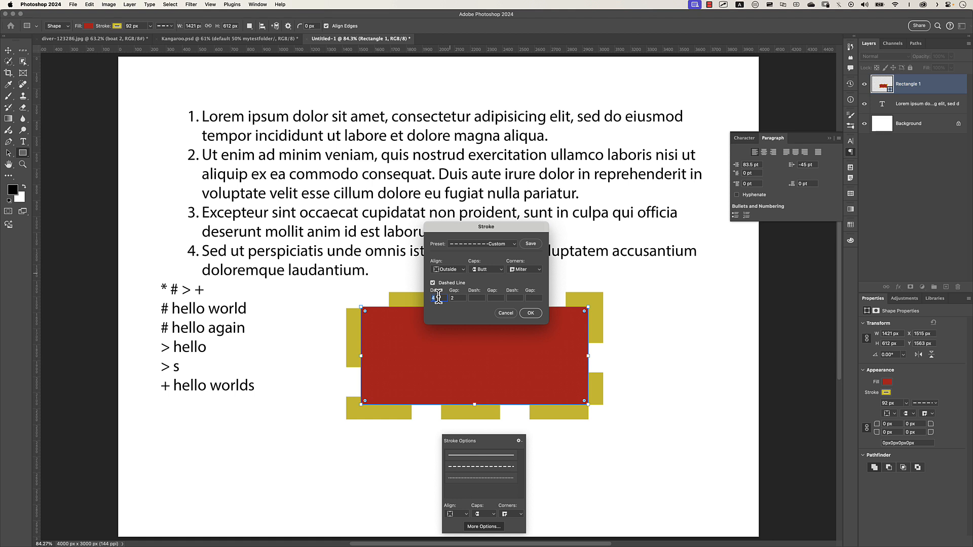
type("7")
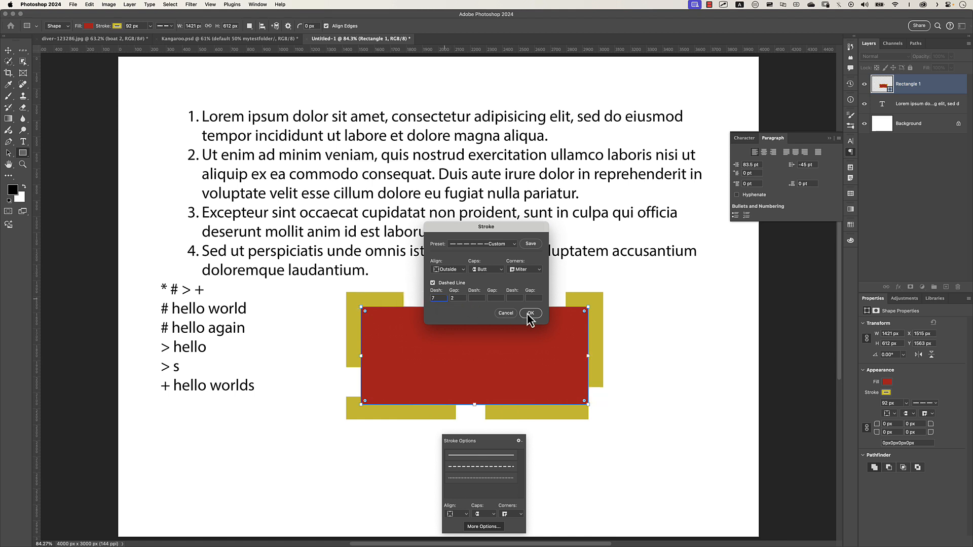
left_click(528, 313)
Step: Duplicate the red rectangle as a new shape layer
left_click(550, 439)
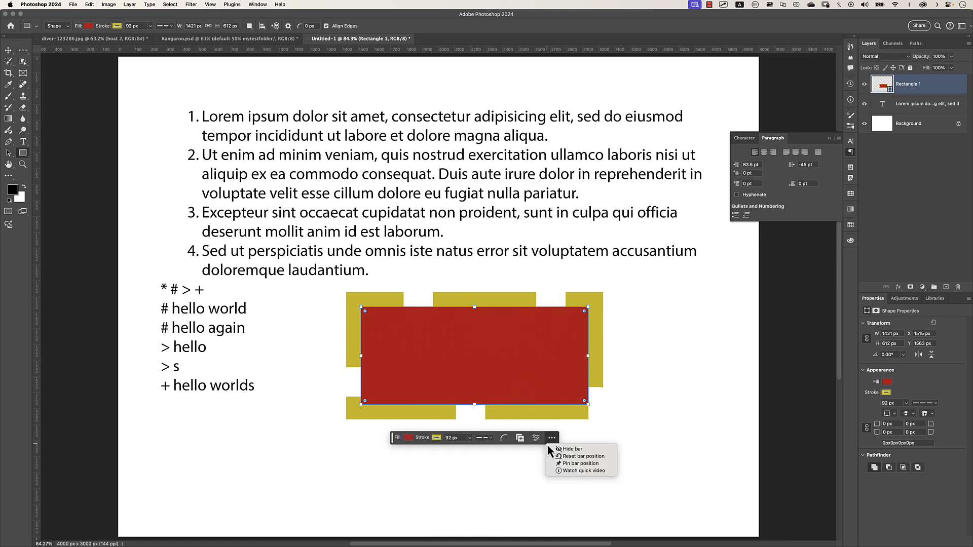
left_click(519, 439)
left_click(519, 439)
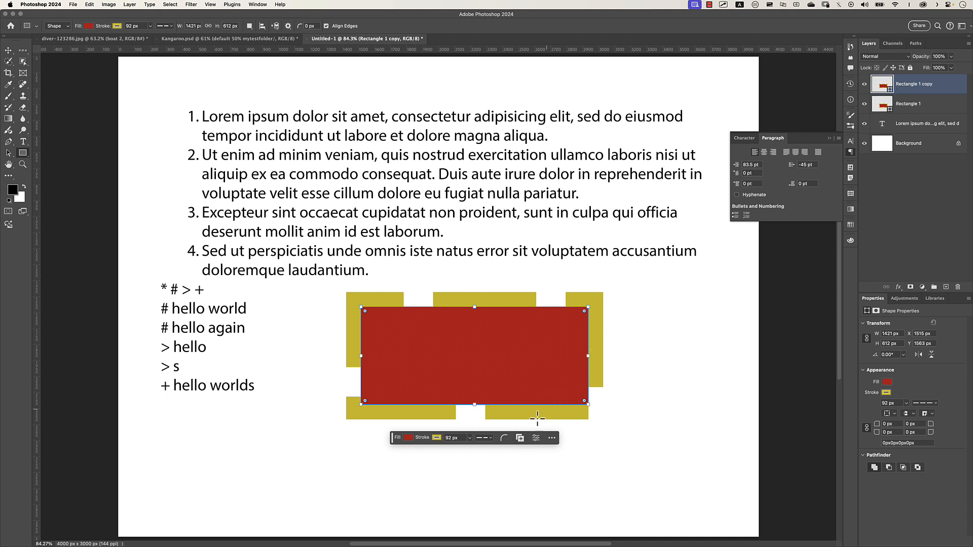
Step: Set the duplicate's corner radius to 150 px and move it up over the right part of the numbered paragraphs
left_click(504, 440)
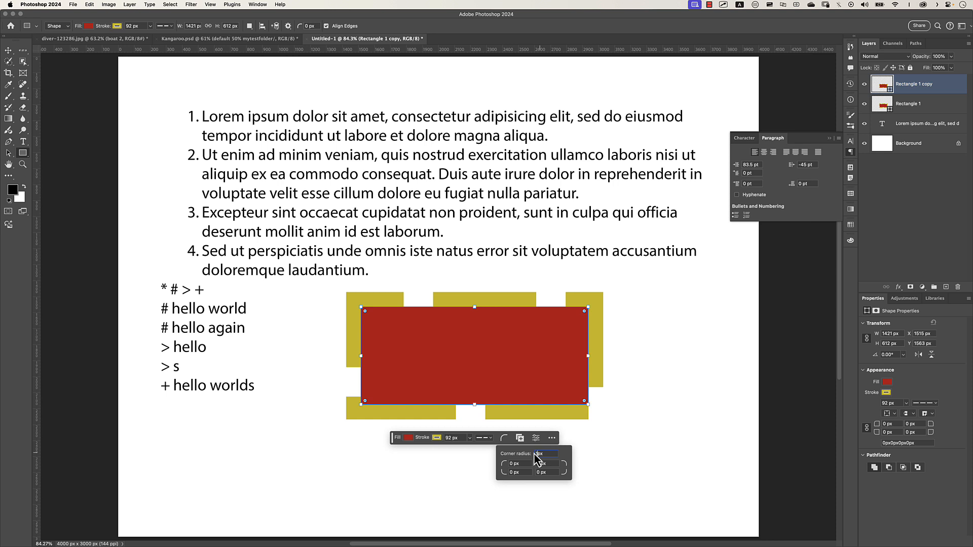
key("Return")
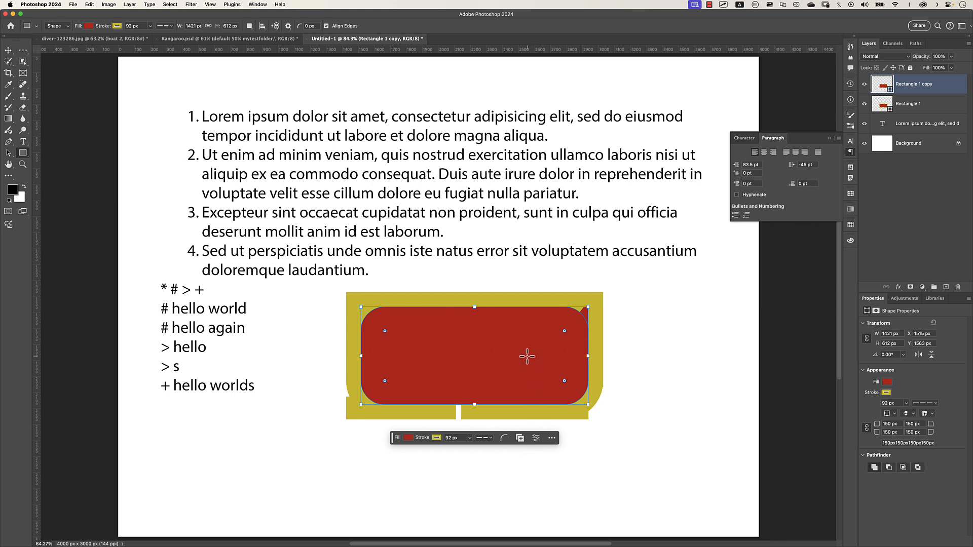
key("v")
left_click_drag(517, 339, 649, 144)
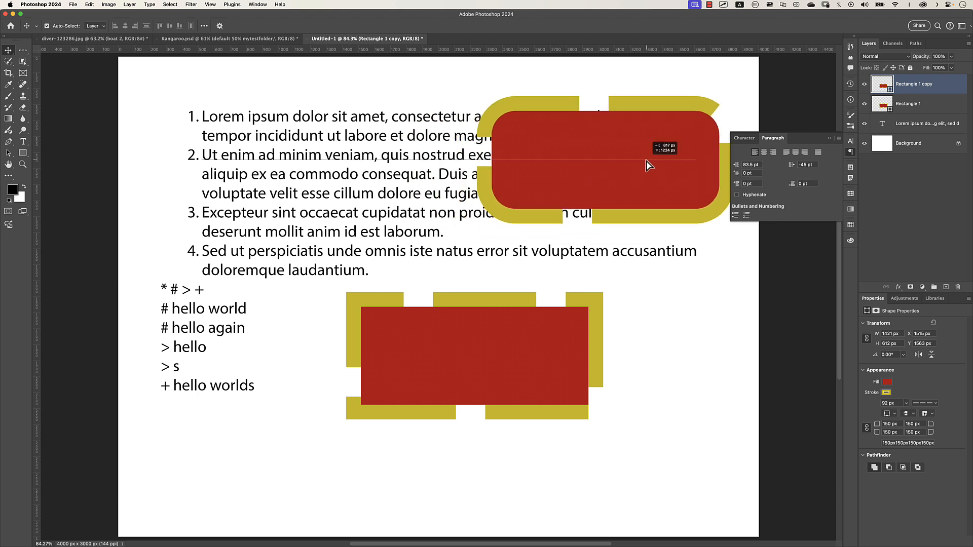
Step: Free-transform the square-cornered rectangle, rotating it 90° counterclockwise and back, flipping it horizontally and vertically, and apply the transform
left_click(492, 346)
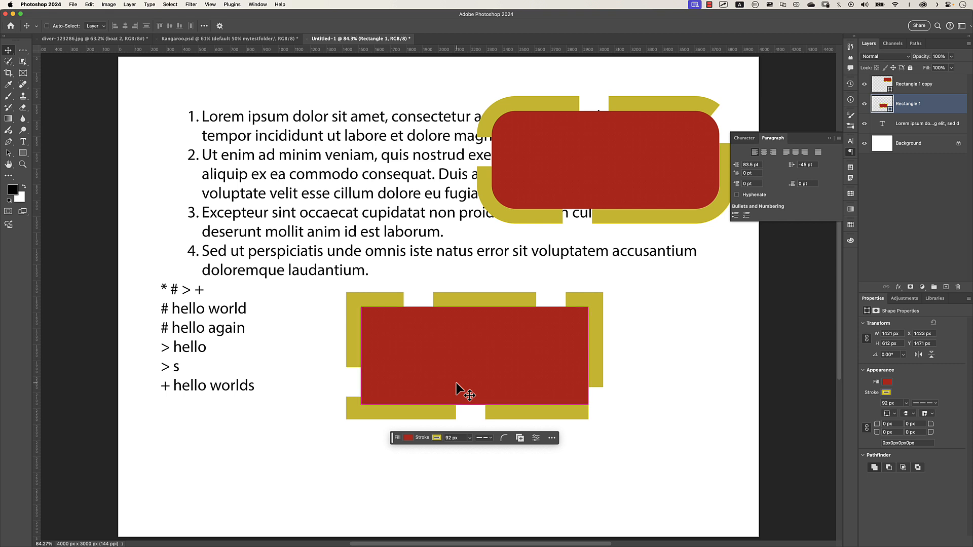
key("super+t")
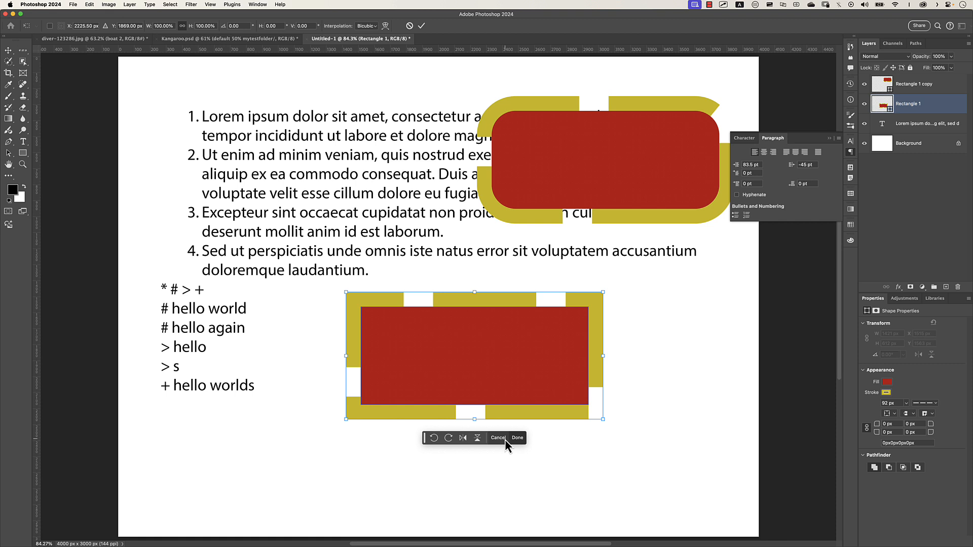
left_click(434, 438)
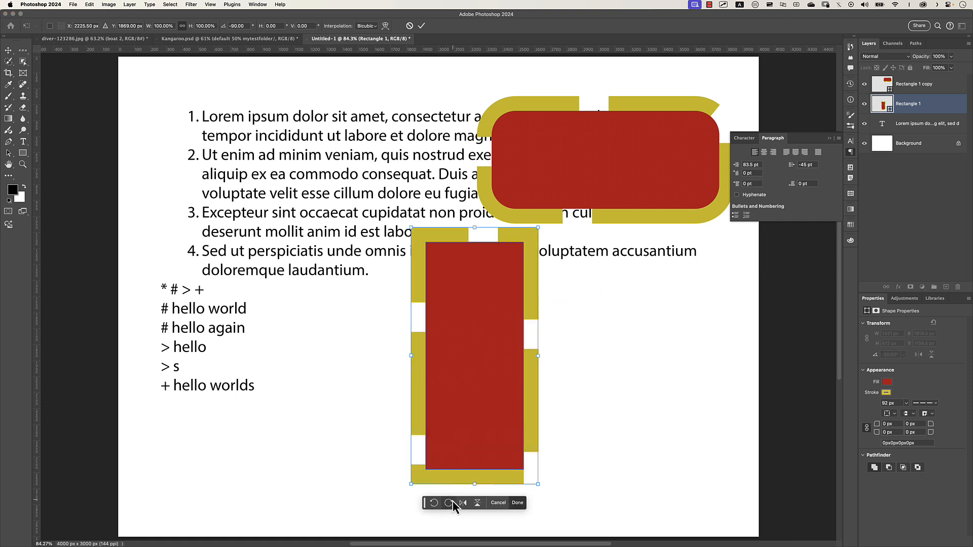
left_click(450, 504)
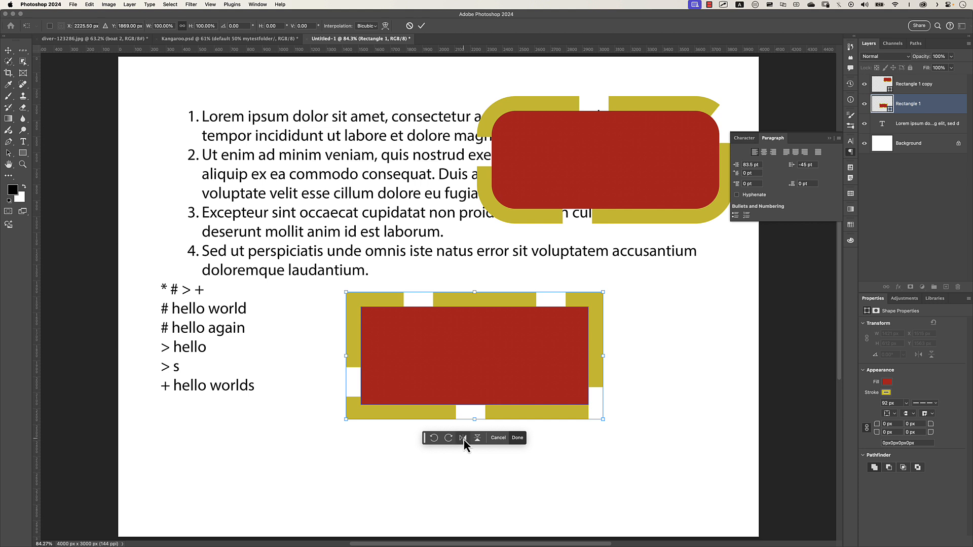
left_click(463, 438)
left_click(477, 439)
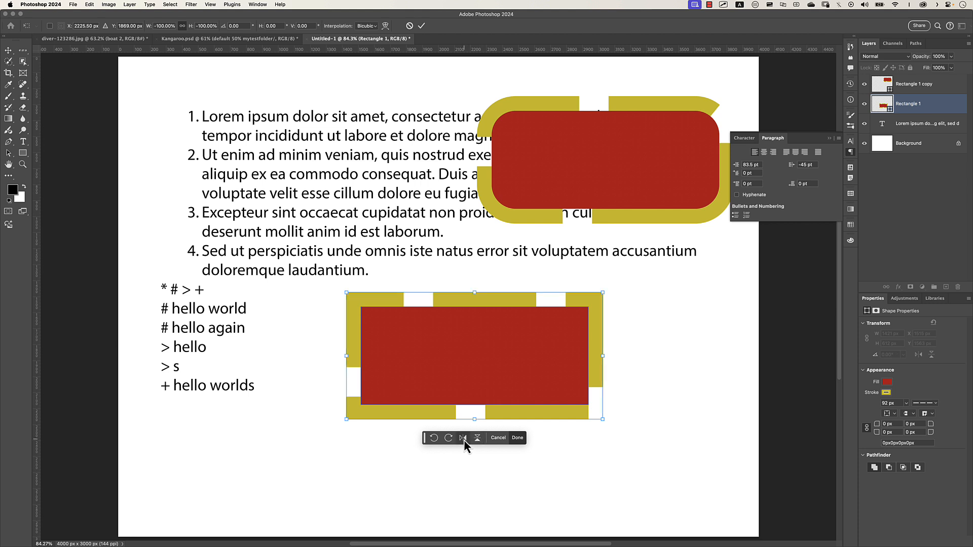
left_click(463, 439)
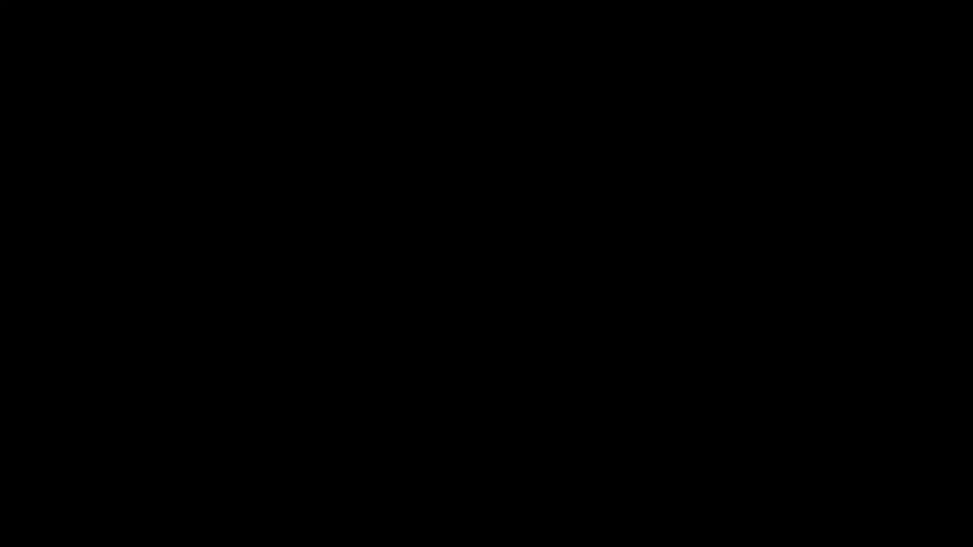
left_click(517, 438)
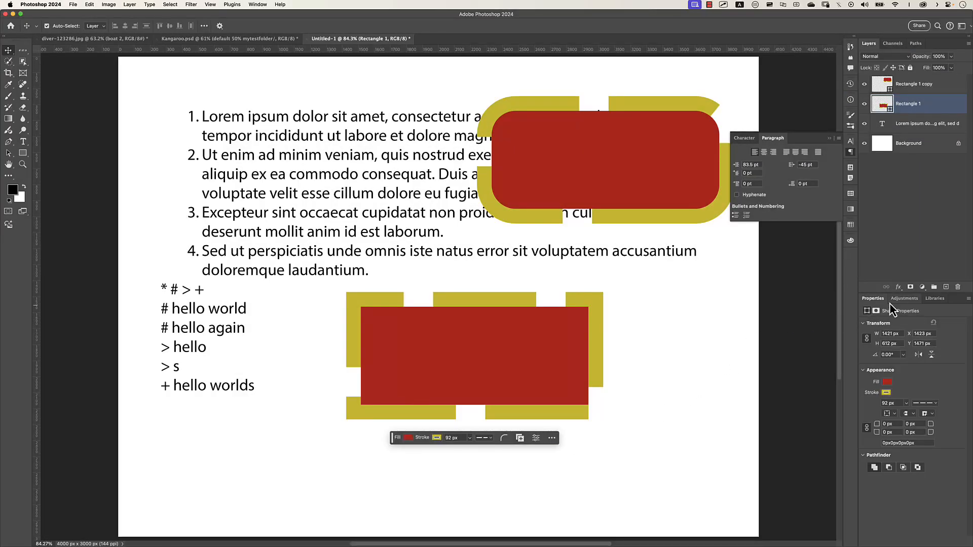
left_click(902, 300)
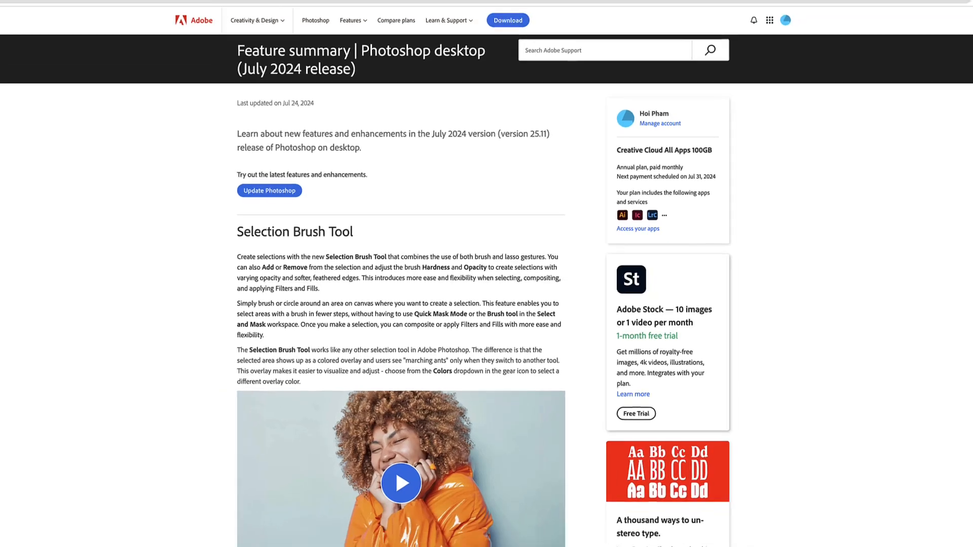
Step: Review the Selection Brush, Adjustment Brush and bulleted and numbered list sections on Adobe's July 2024 Photoshop feature summary page in Chrome
scroll(486, 304, "down", 7)
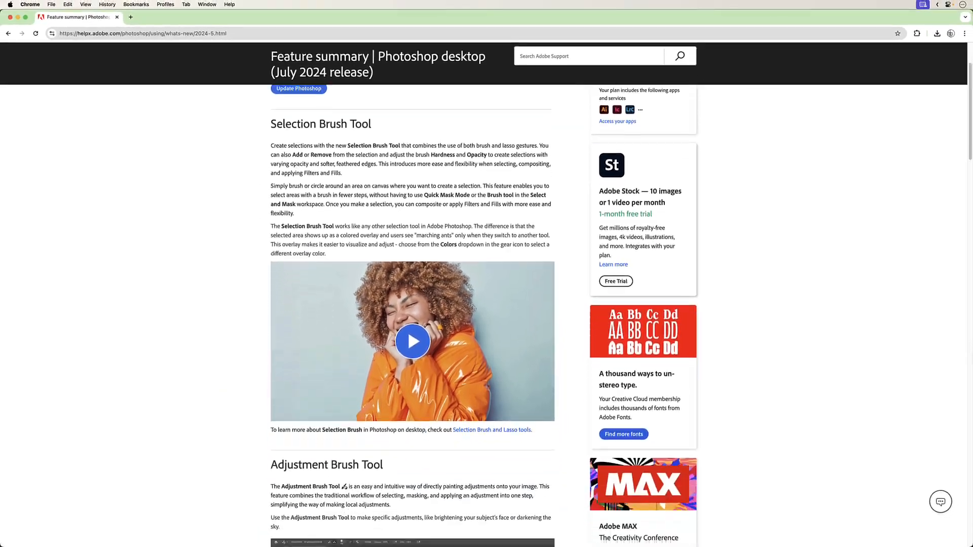
scroll(486, 304, "down", 5)
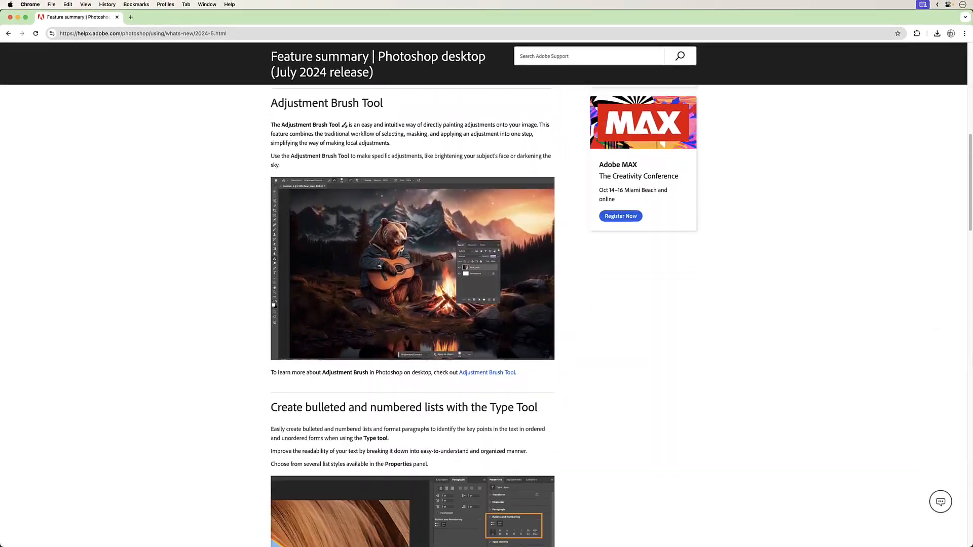